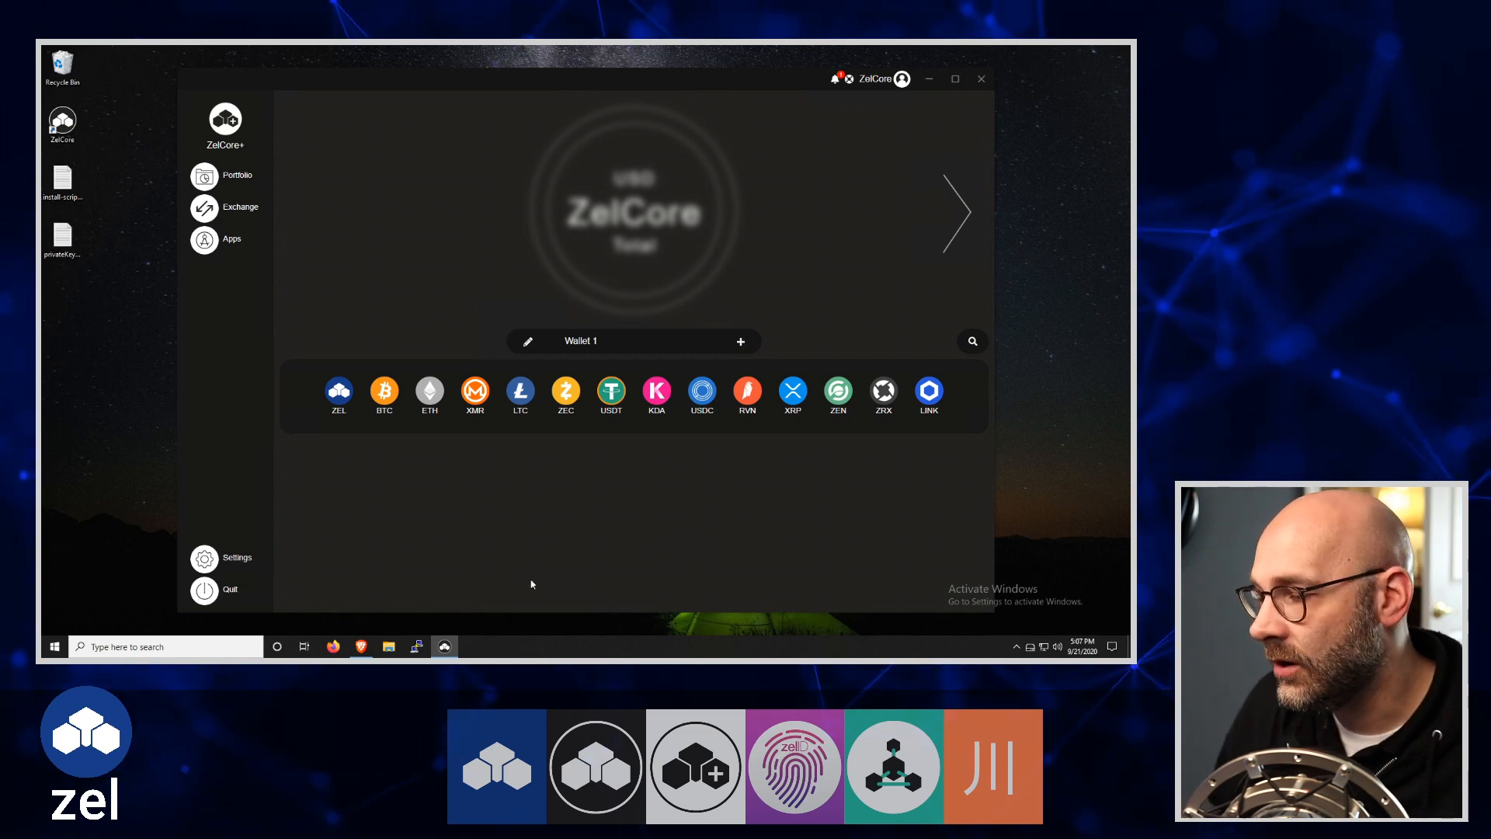
Switch to the Brave browser and view the All ZelNode Details table on the ZelNodes Dashboard
click(361, 650)
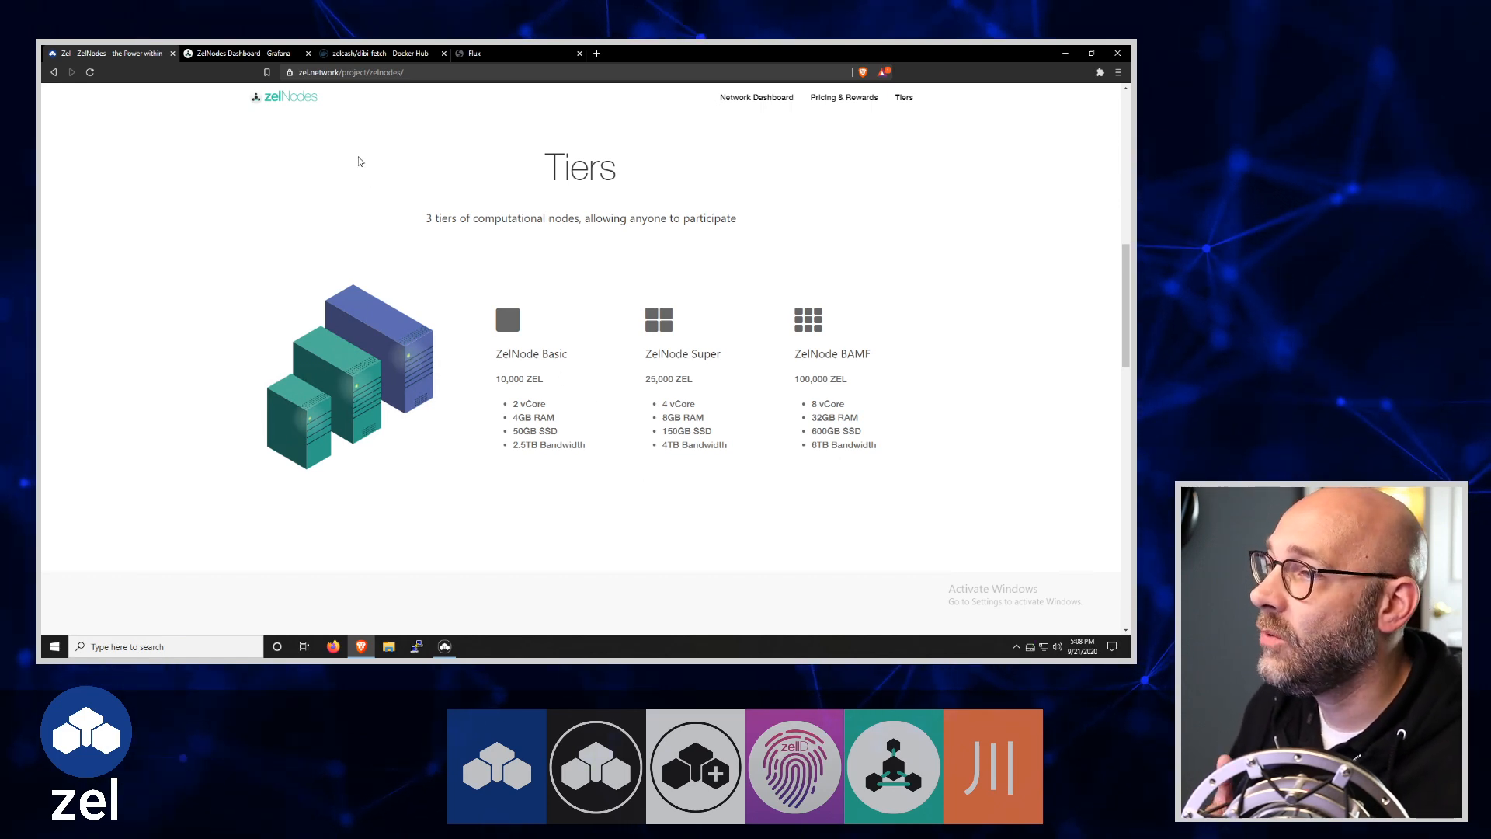
click(263, 55)
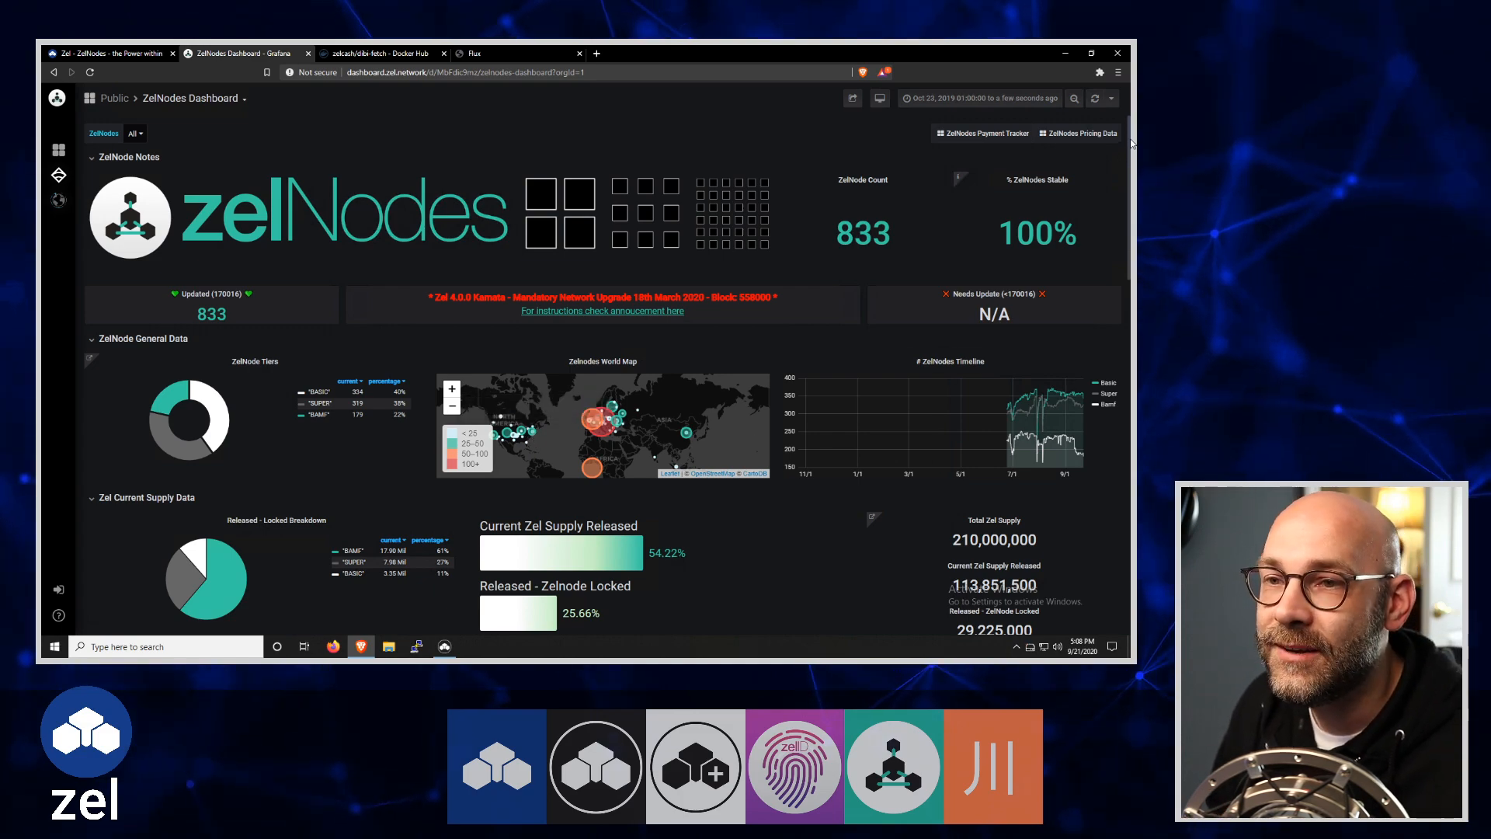
drag(1130, 165, 1131, 514)
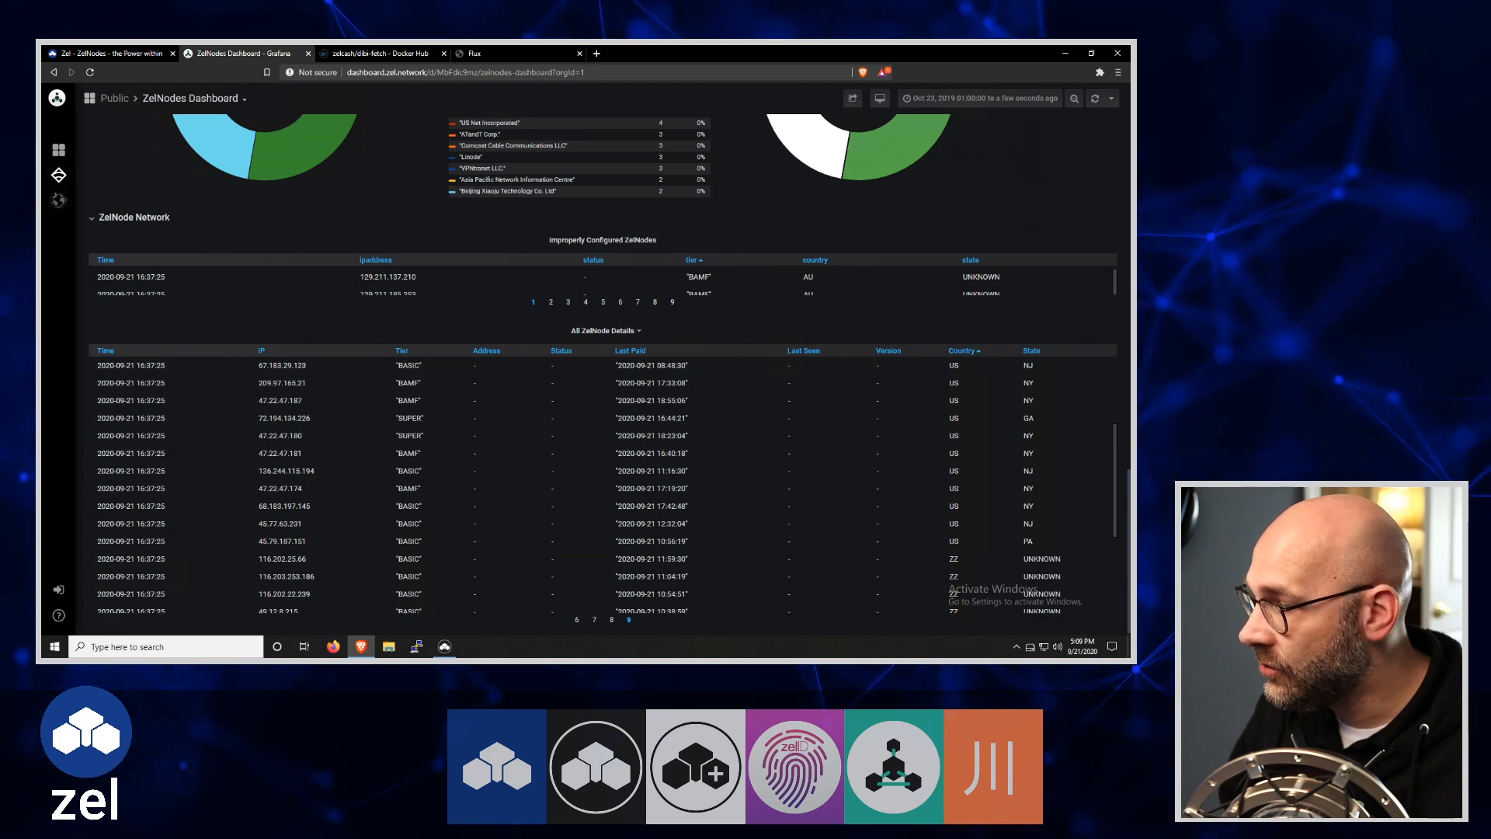
Open node 68.183.197.145 on port 16126 in a new tab, and return to the existing Flux page after viewing it
drag(259, 509, 308, 506)
right_click(308, 508)
click(334, 515)
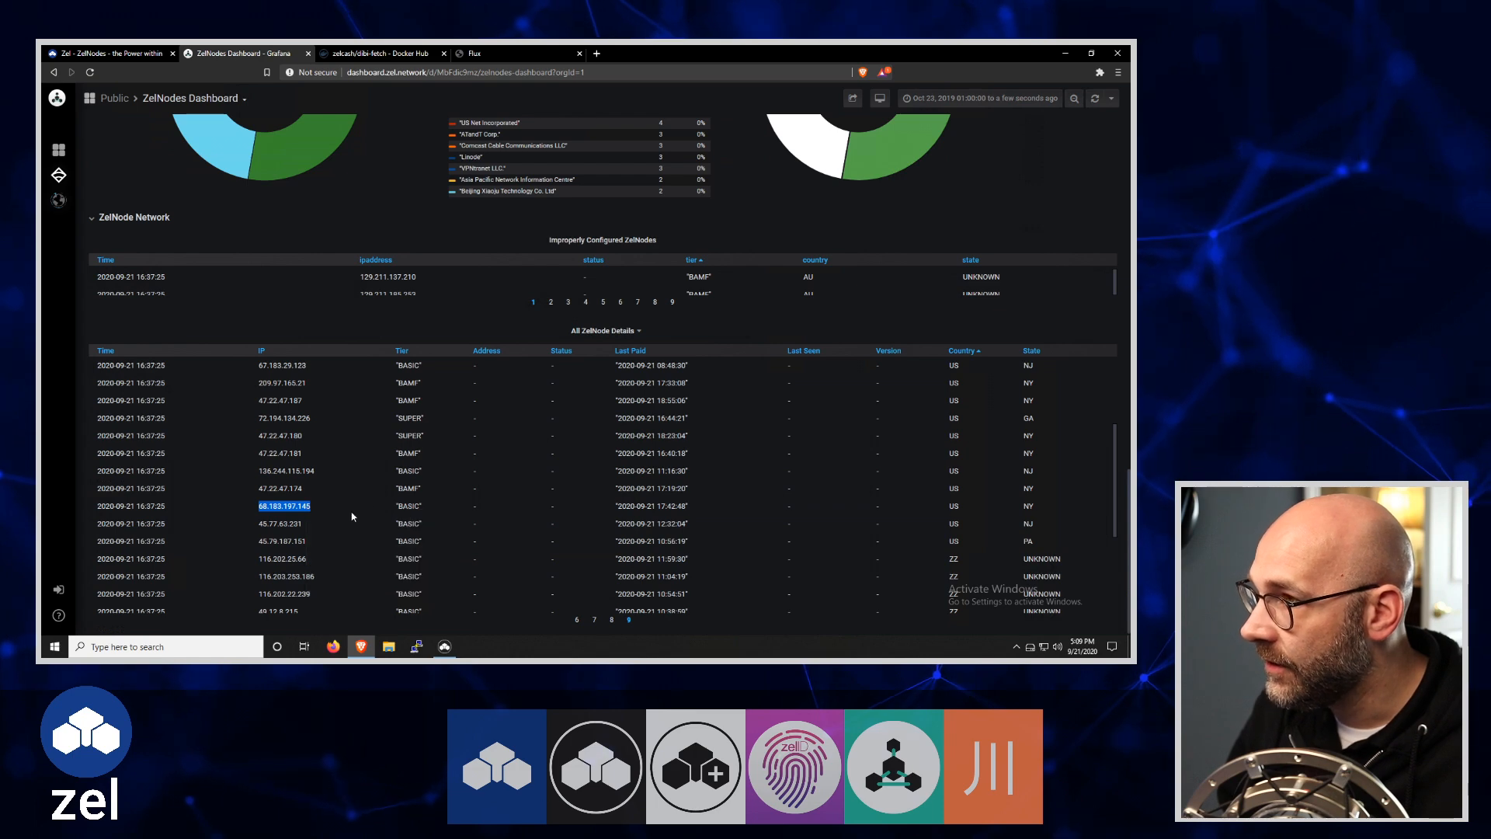
click(597, 53)
right_click(488, 72)
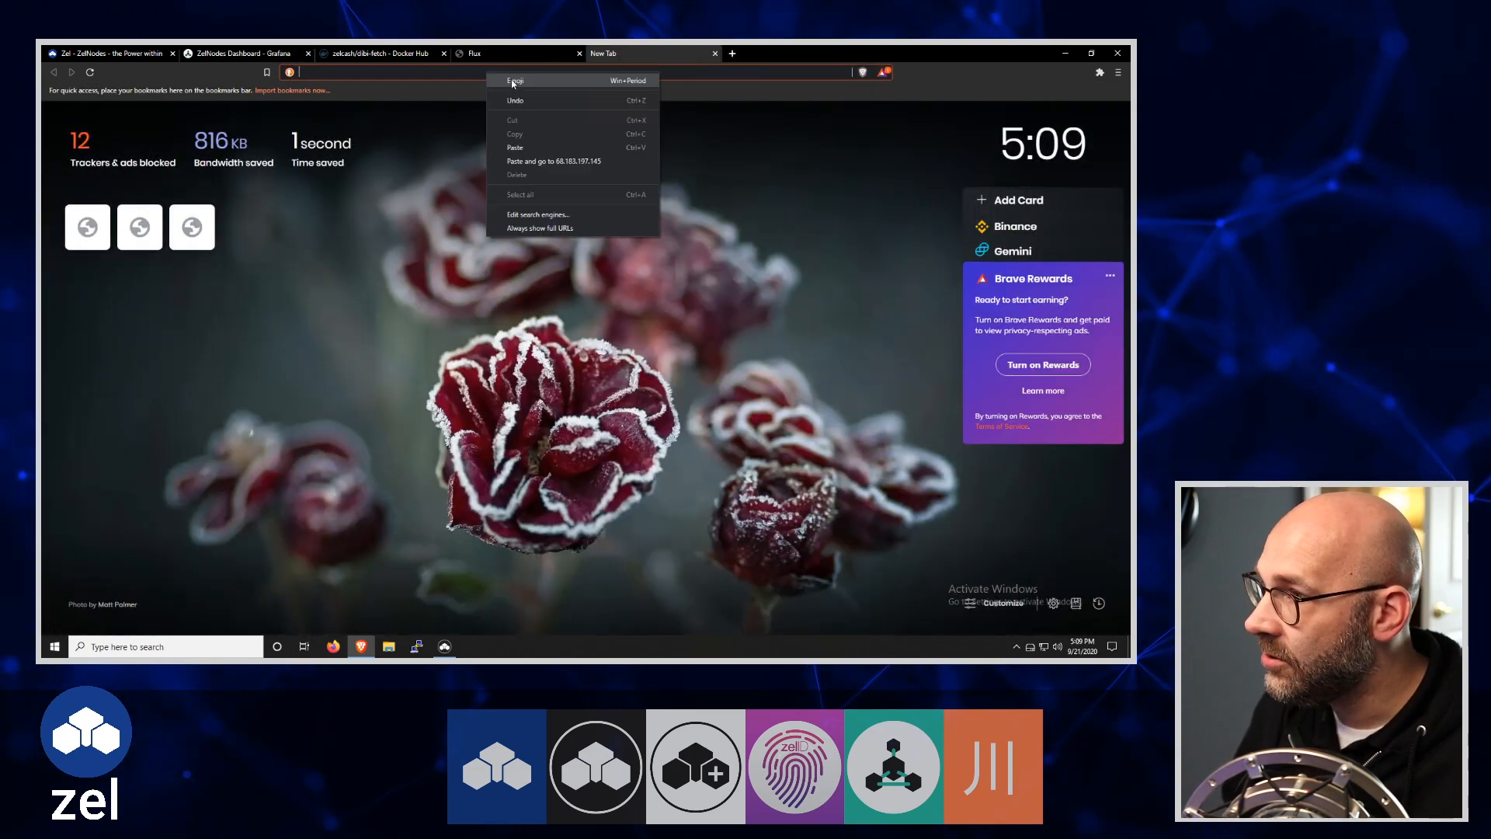
click(520, 147)
text(:)
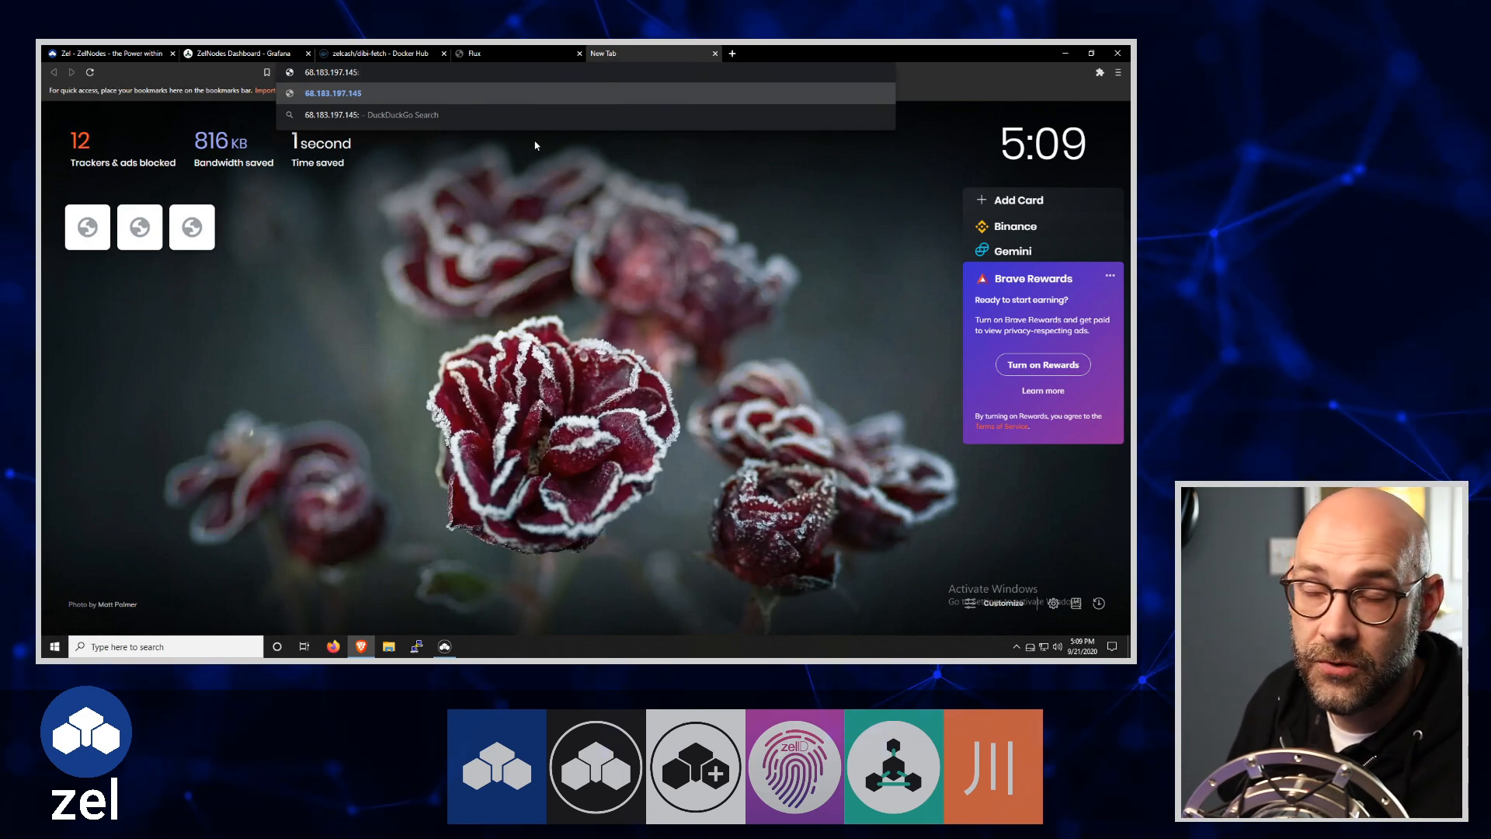
text(16126)
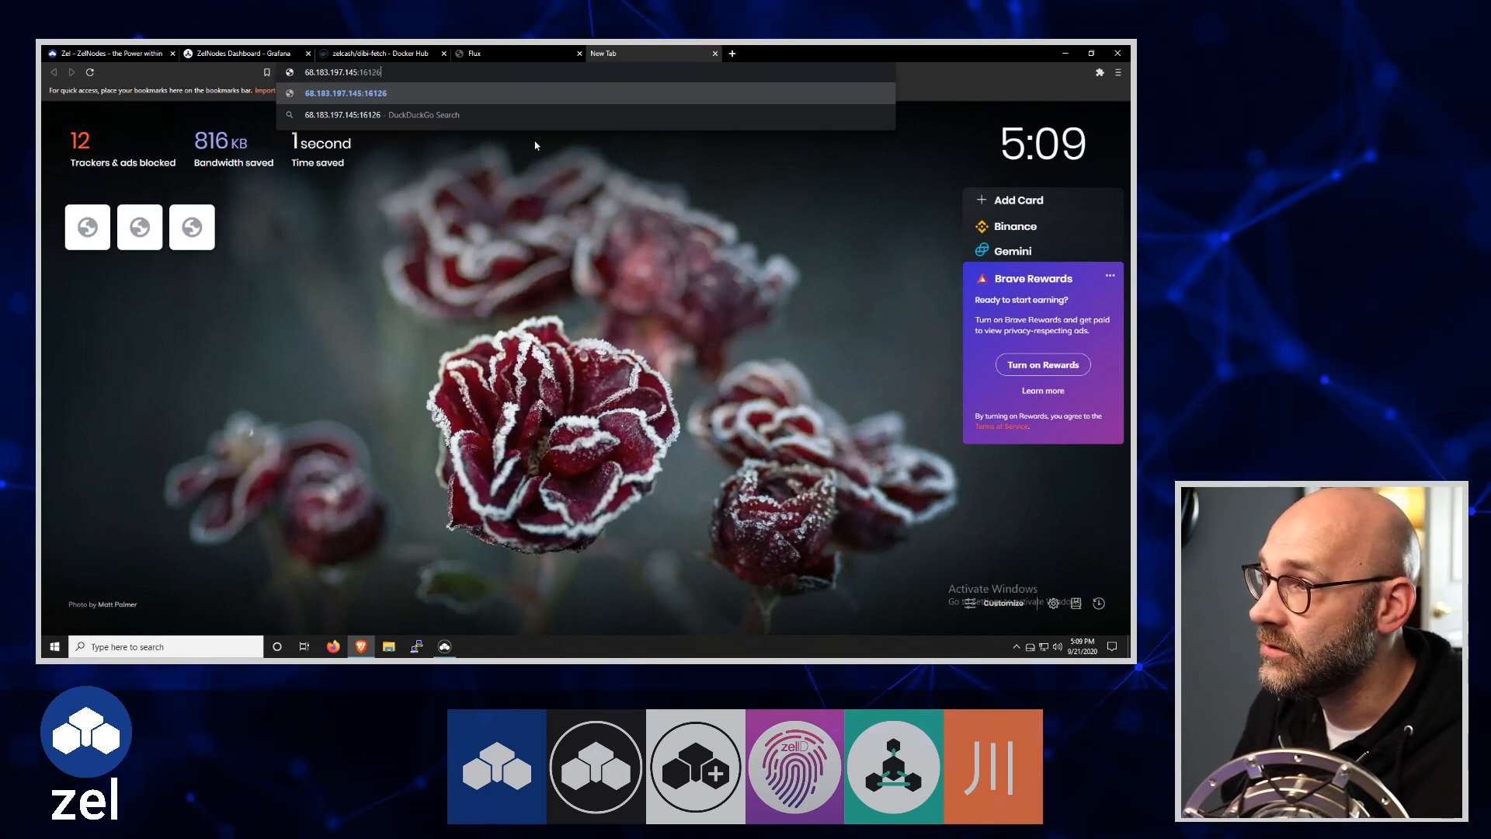
key(Return)
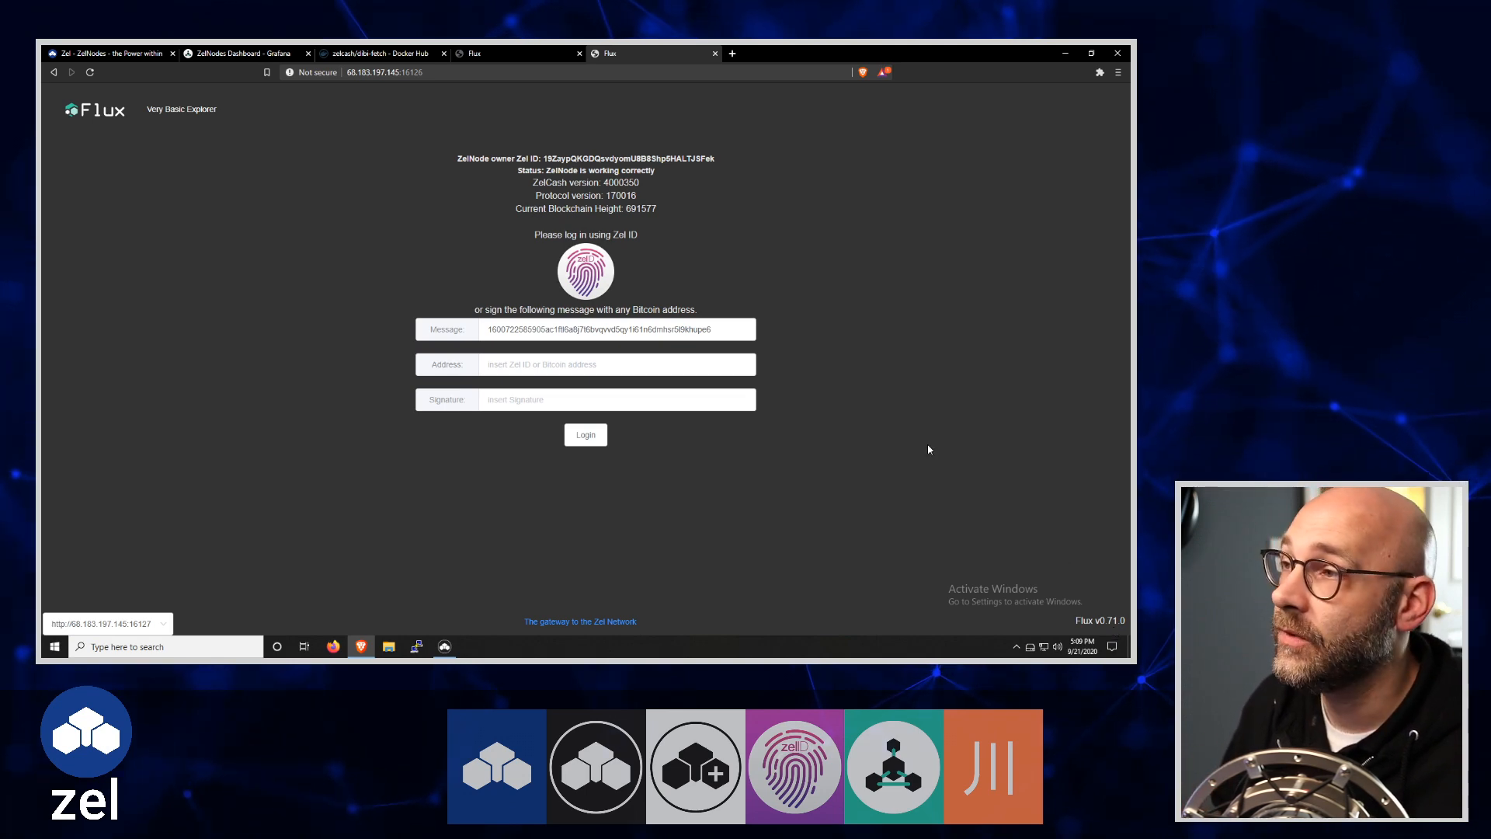
click(715, 53)
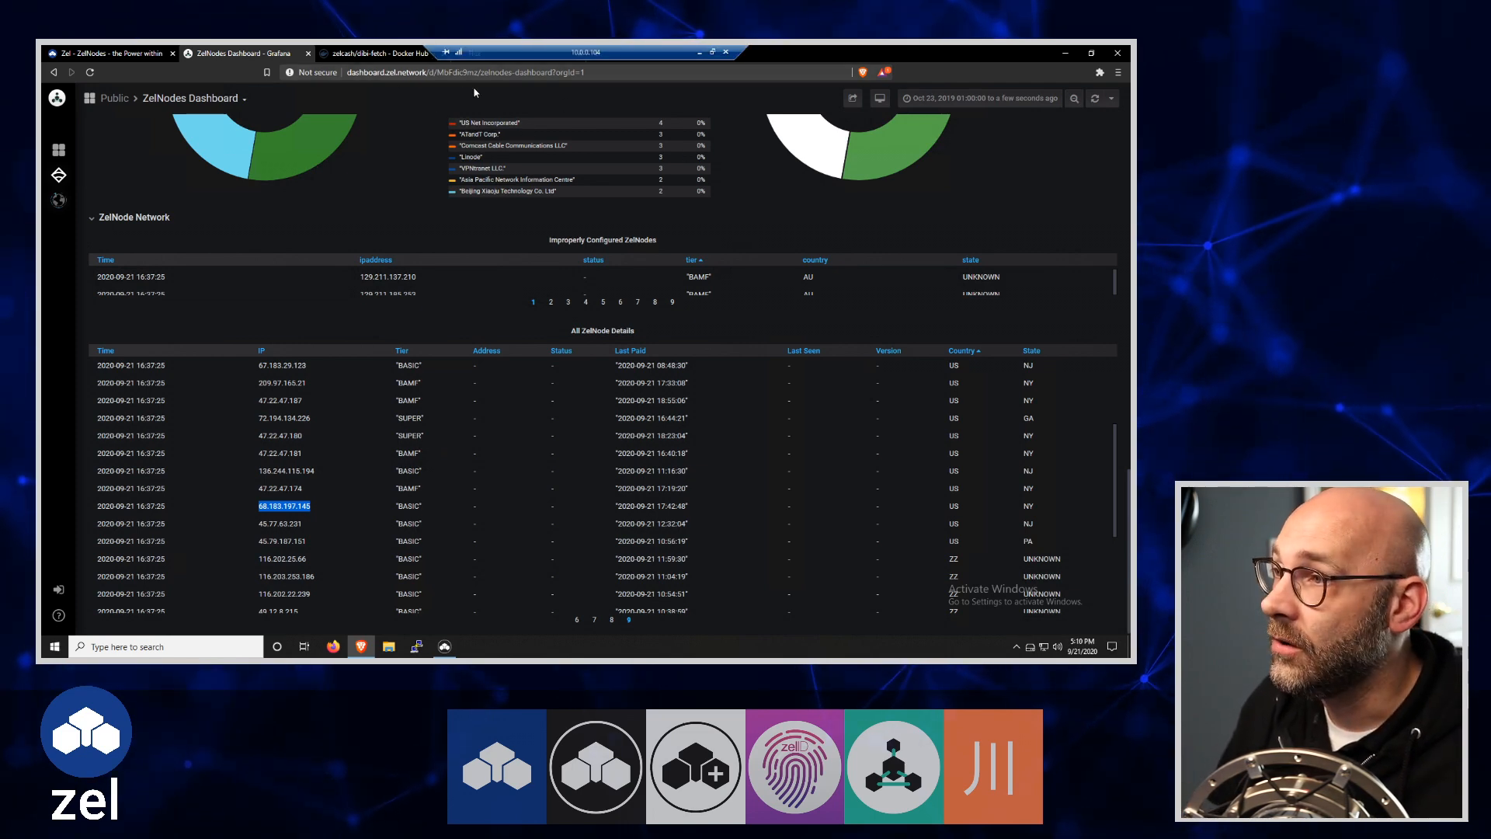
click(511, 54)
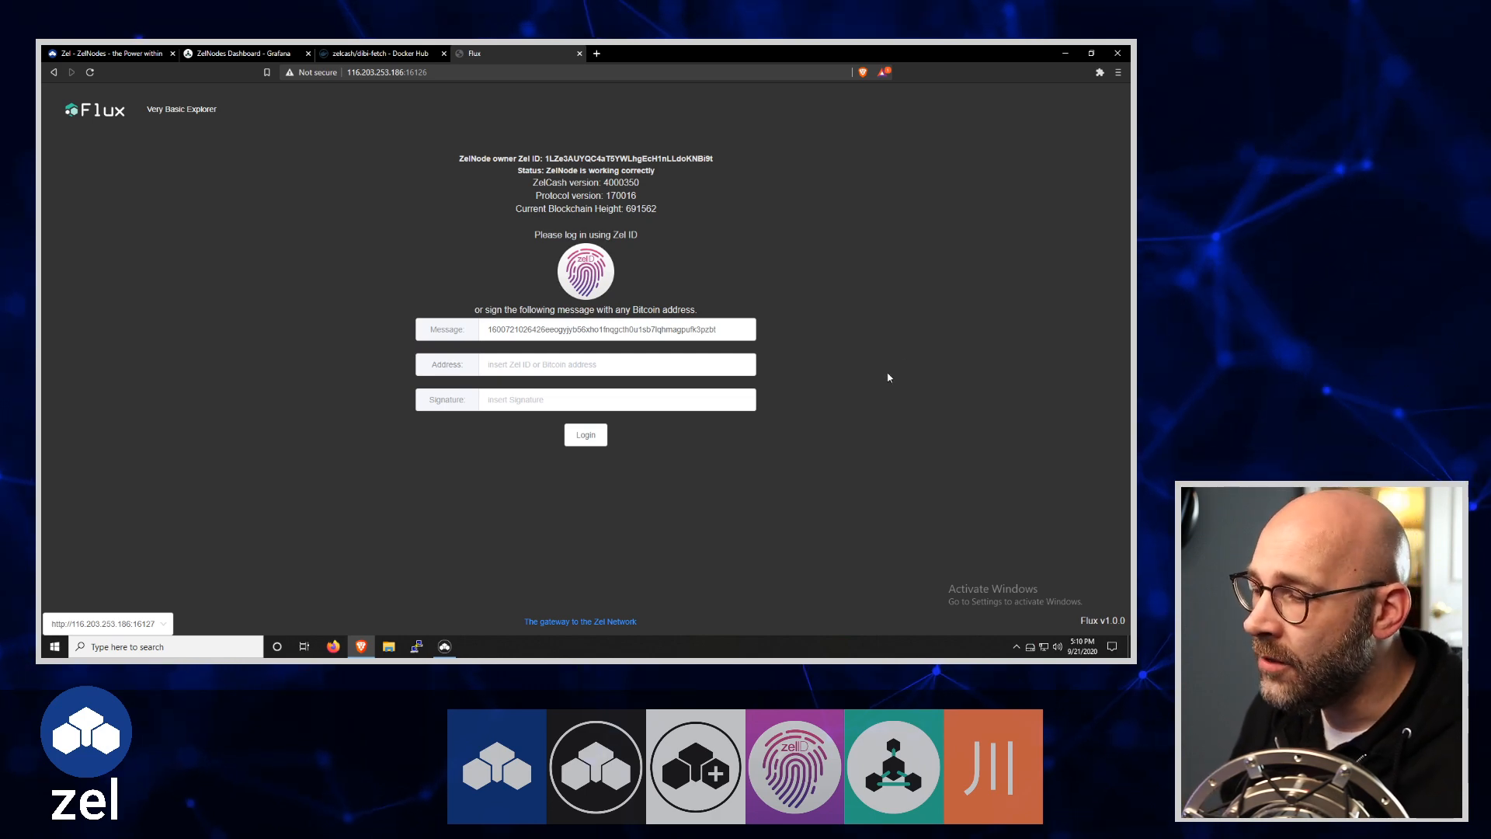
Switch to ZelCore, open the ZelNodes tool and filter its map to the BASIC tier
click(1065, 52)
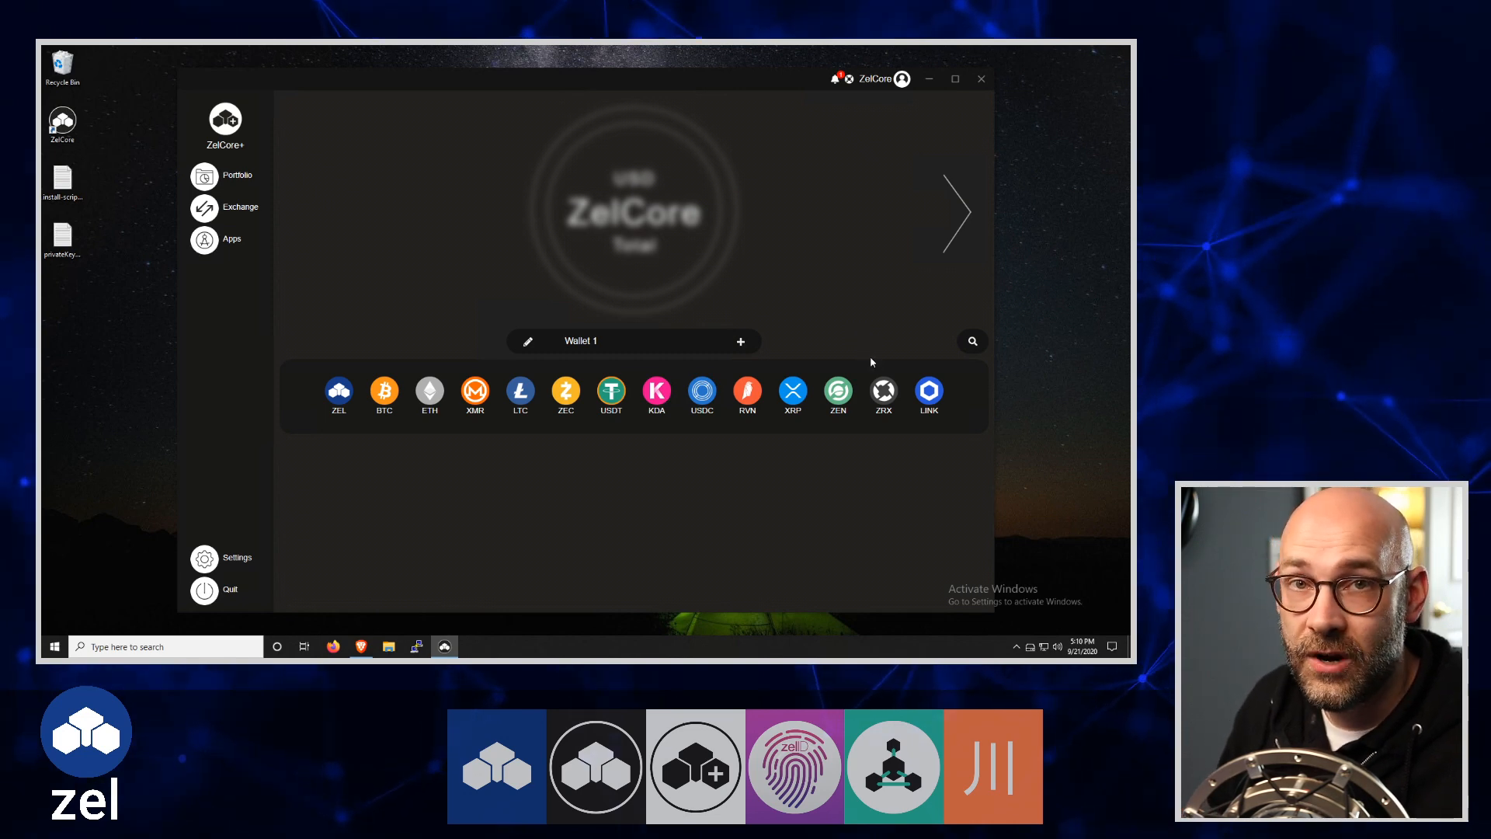
click(204, 240)
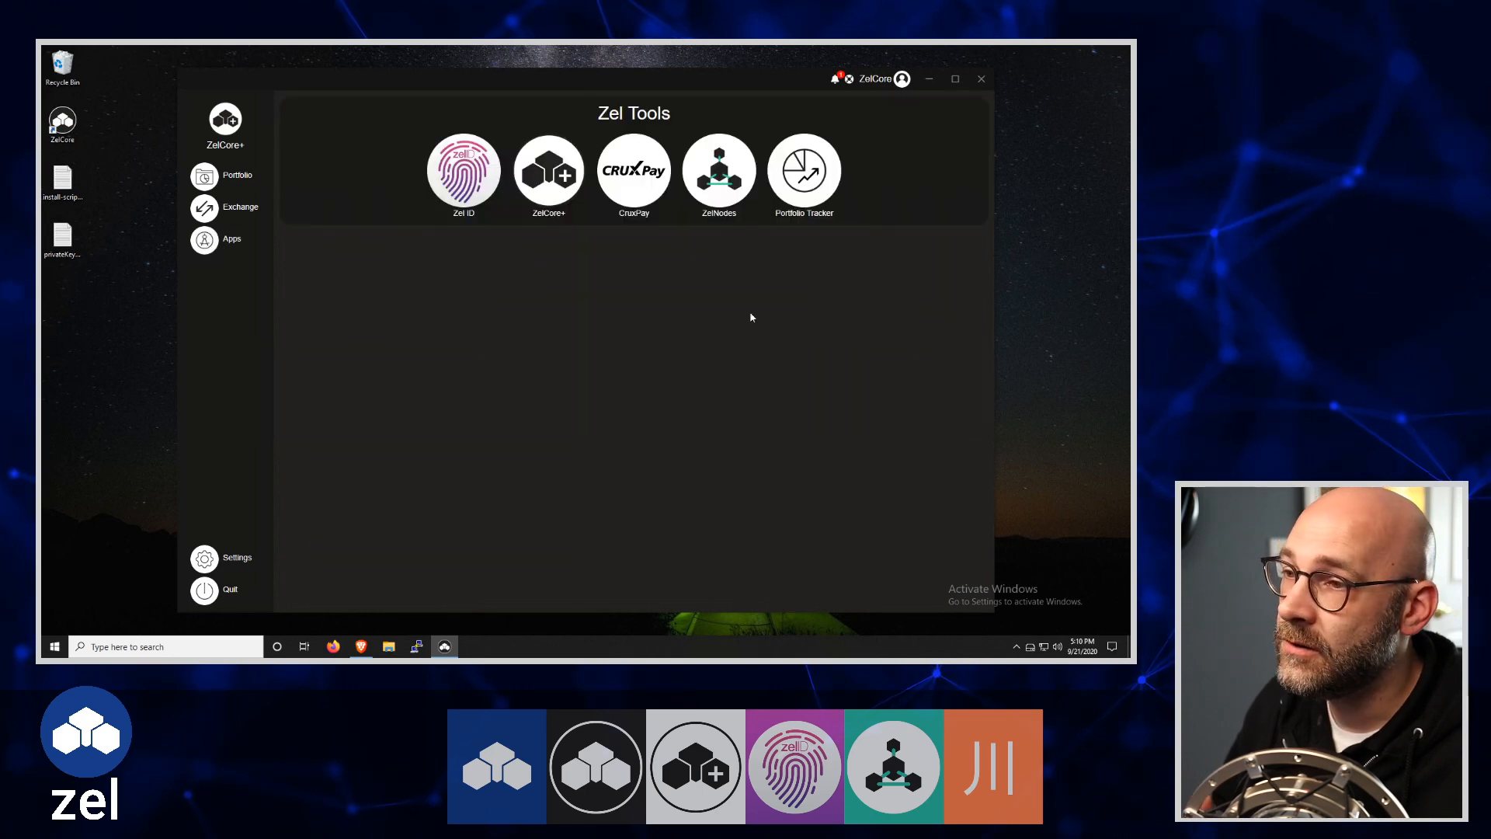
click(722, 188)
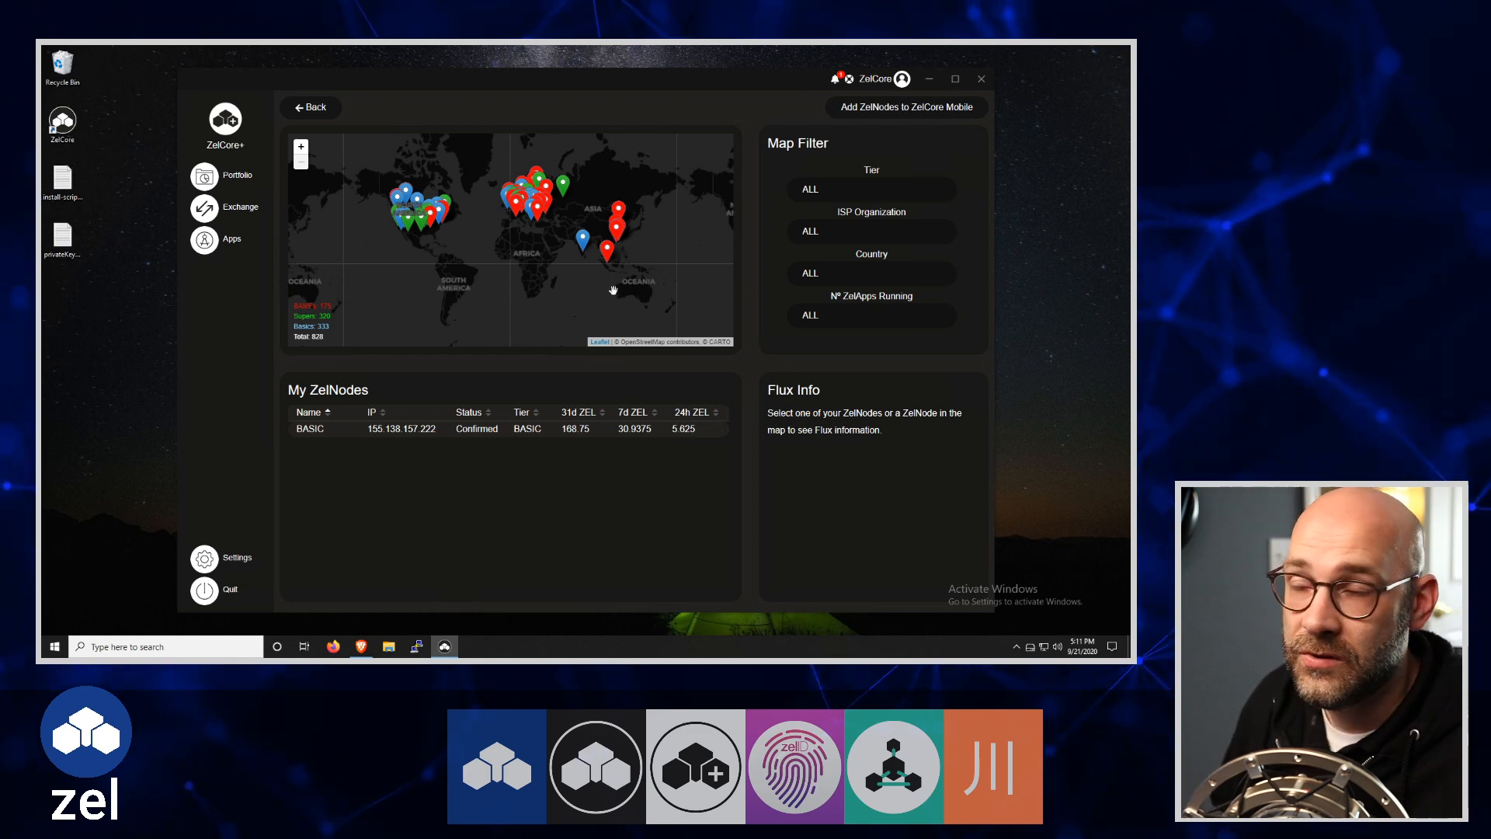
click(847, 190)
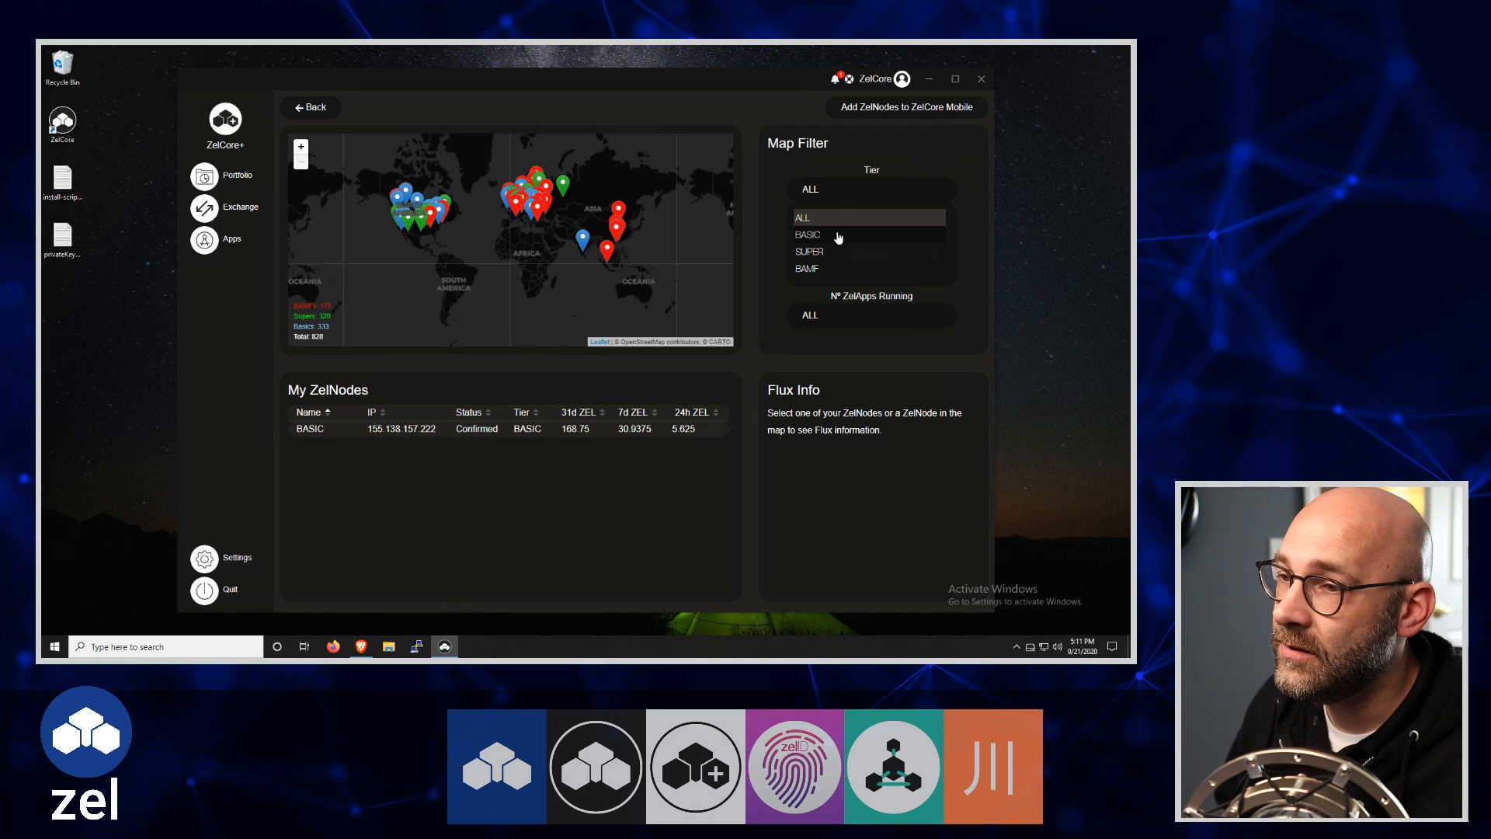
click(838, 236)
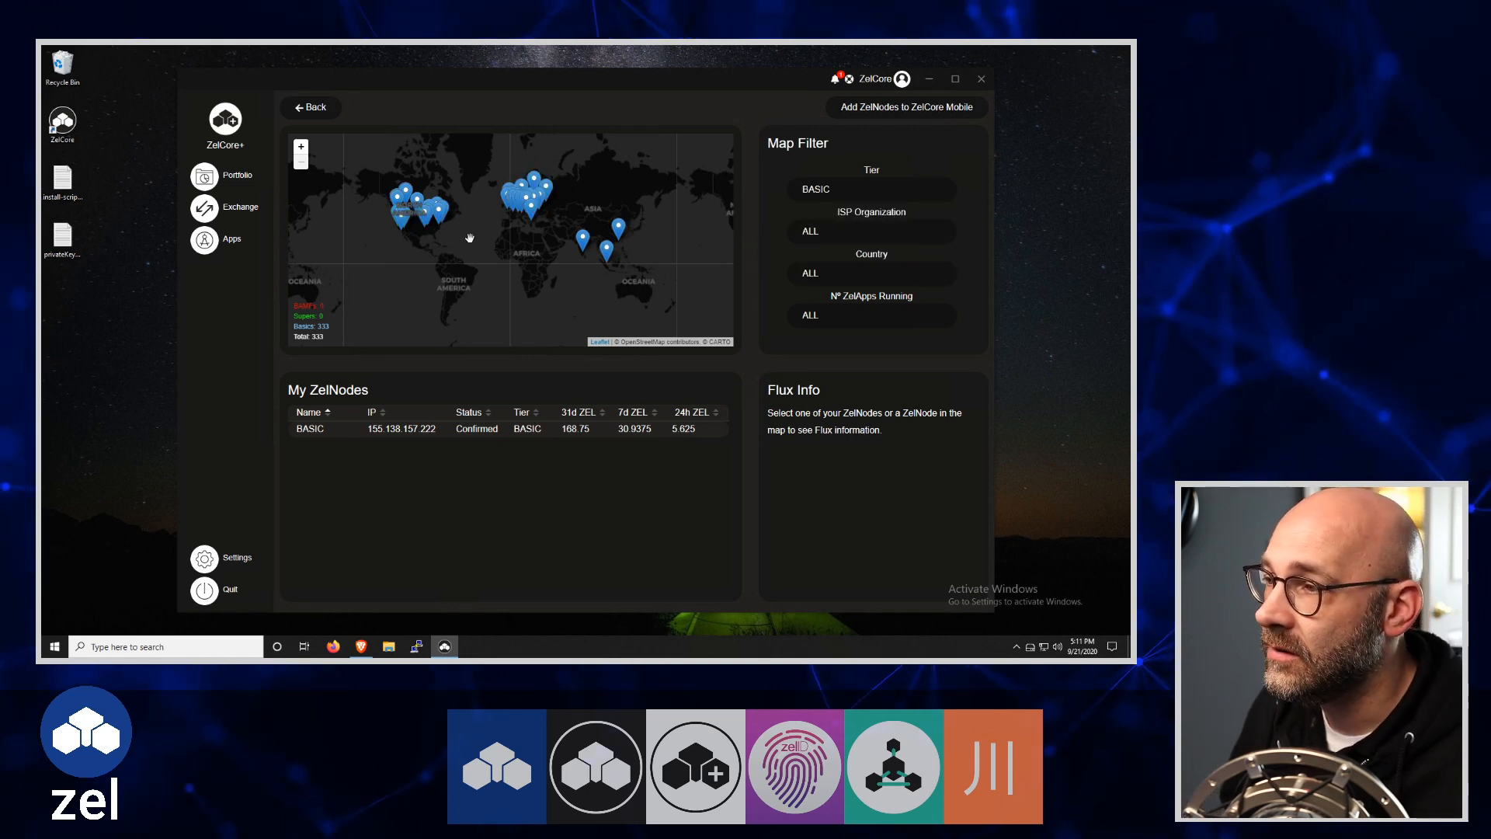
Open the Flux page of the BASIC node near Washington D.C. on the map, and close it after viewing
scroll(450, 221, up, 1)
scroll(450, 221, up, 3)
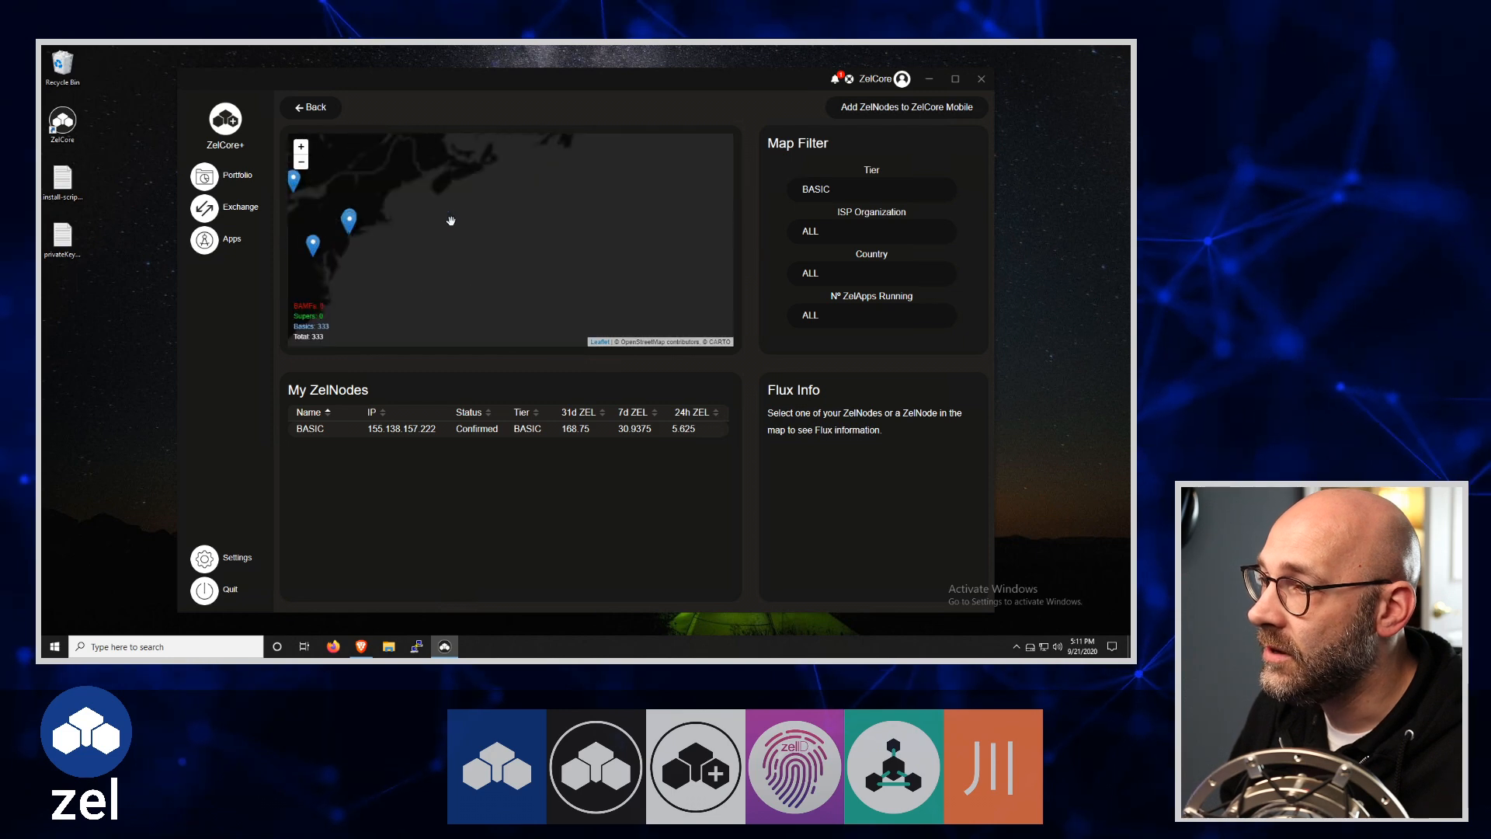
scroll(537, 239, up, 1)
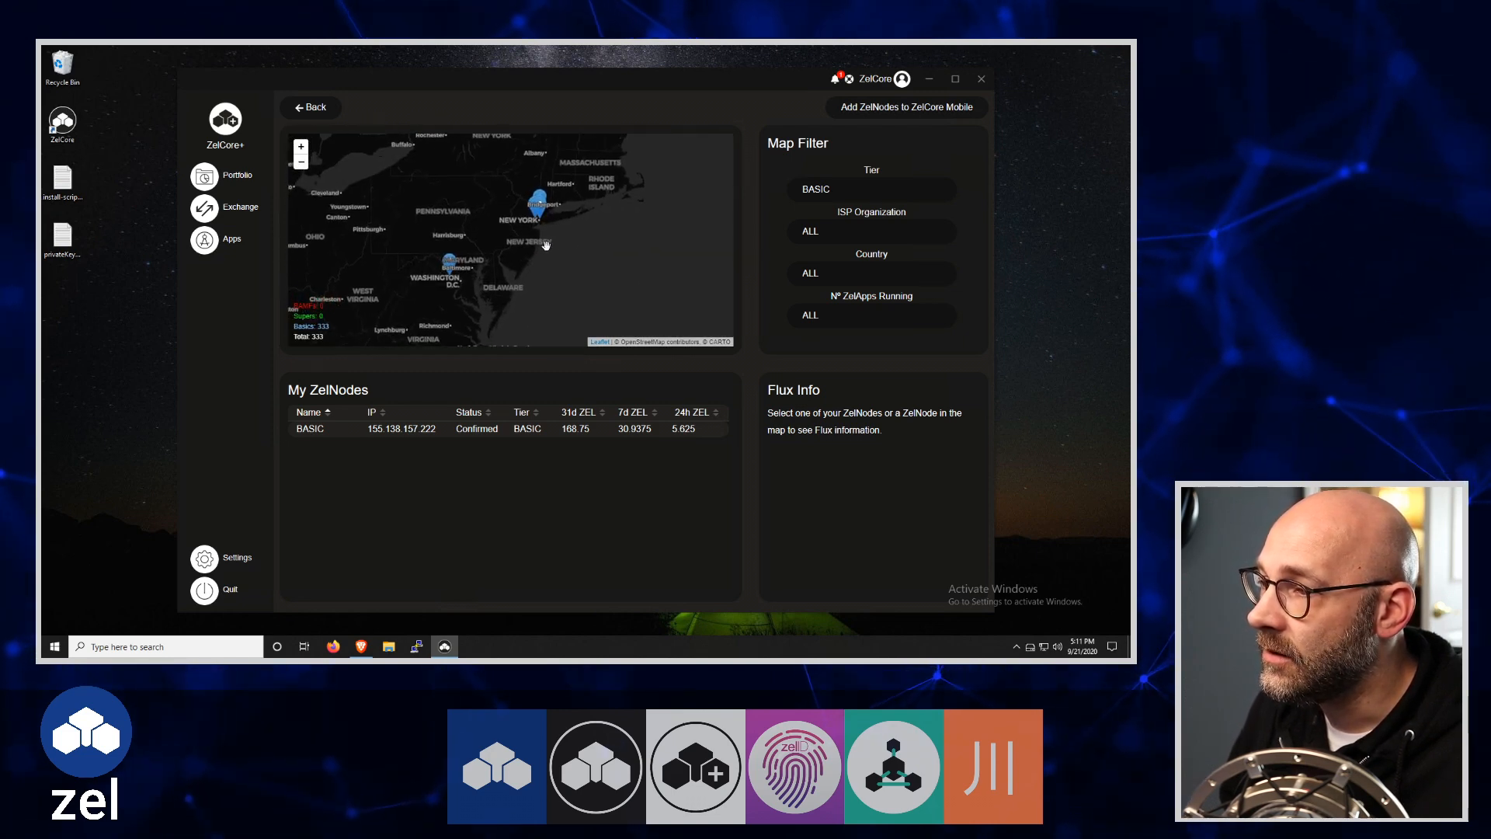
click(450, 265)
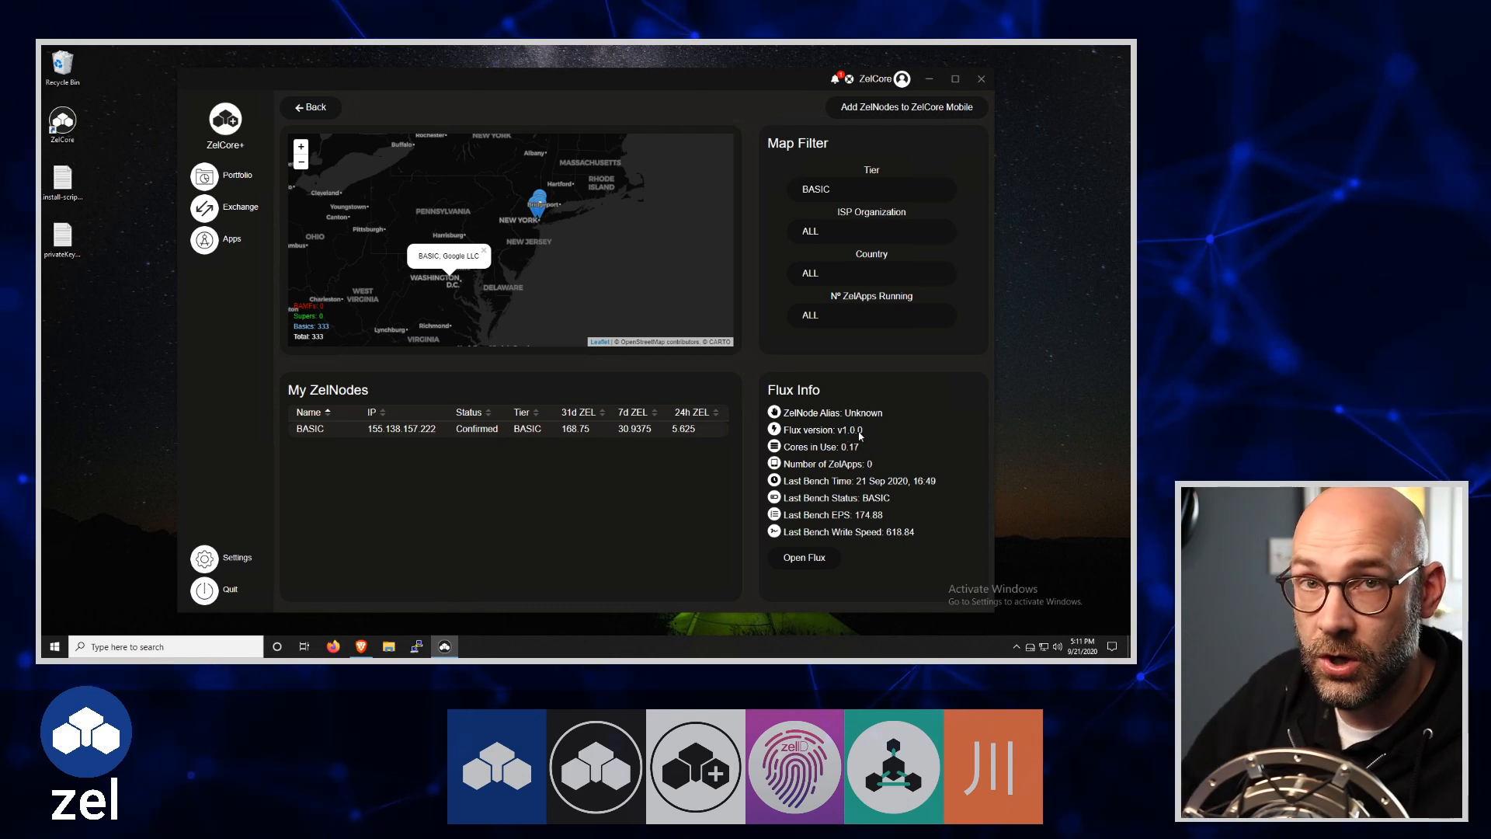
click(808, 559)
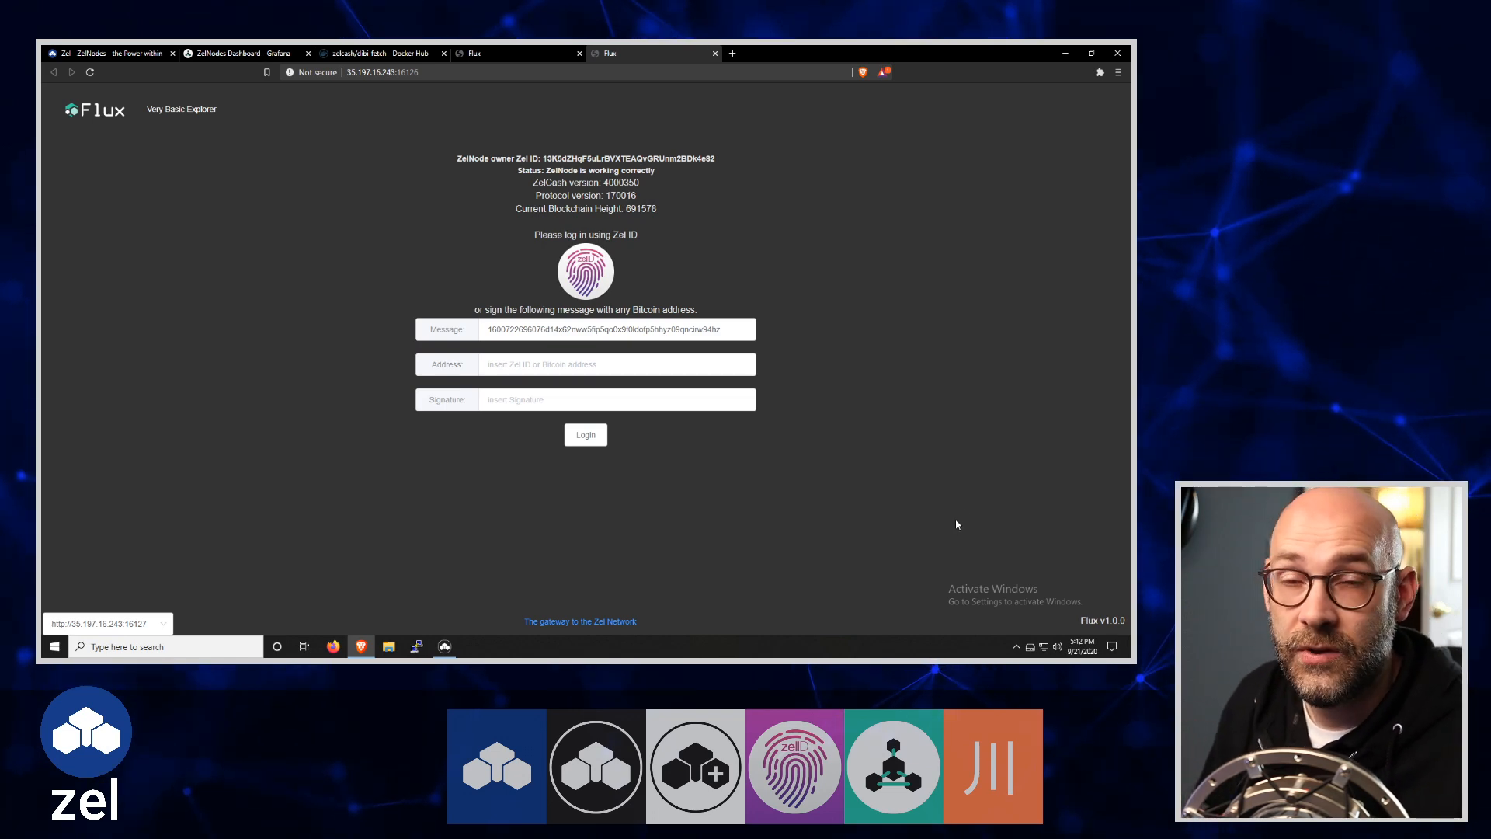
click(715, 53)
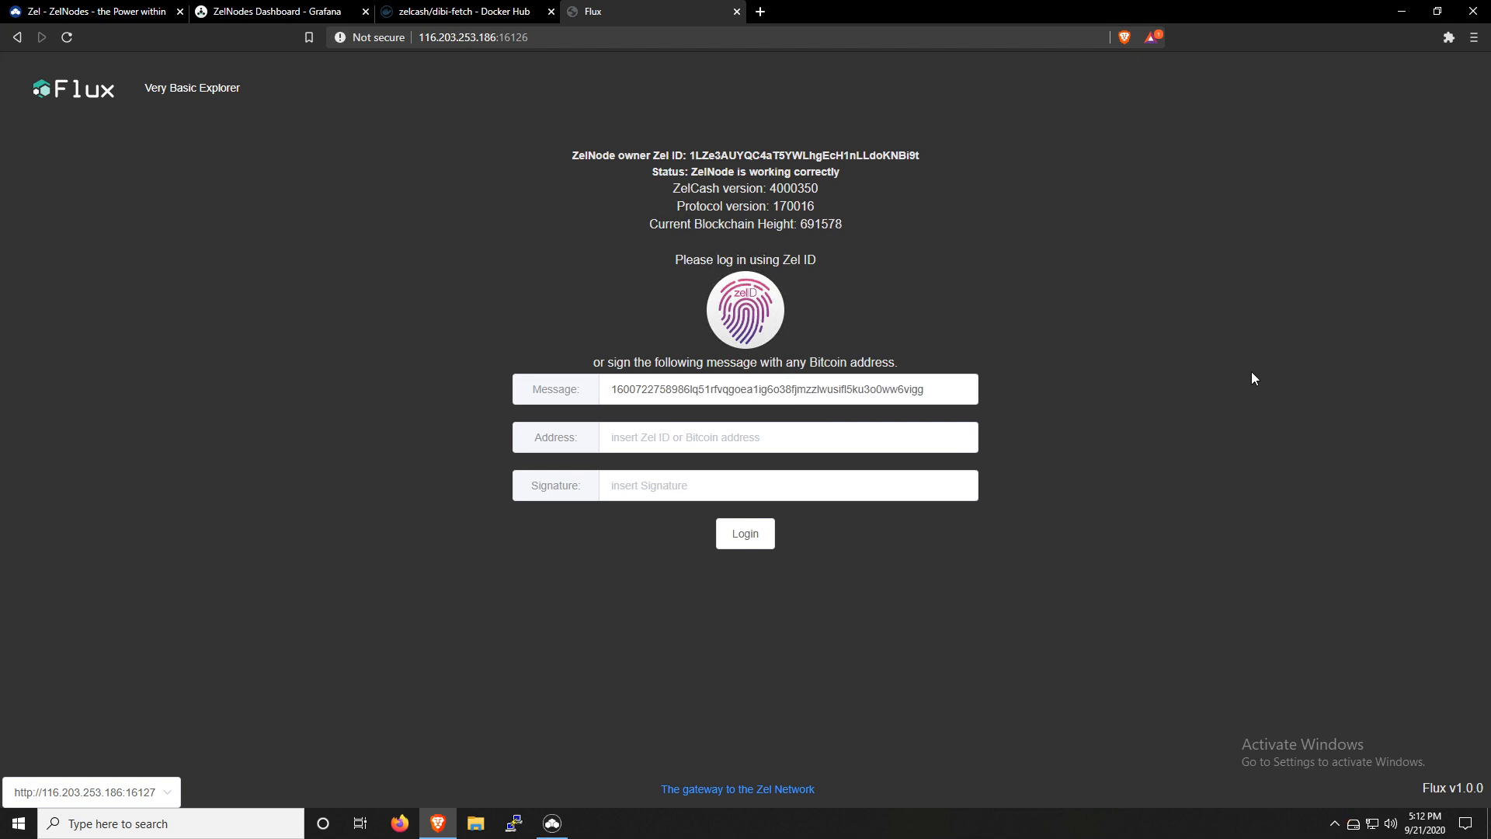
Log in to the Flux node at 116.203.253.186 with Zel ID, signing and sending the login message through ZelCore
click(748, 316)
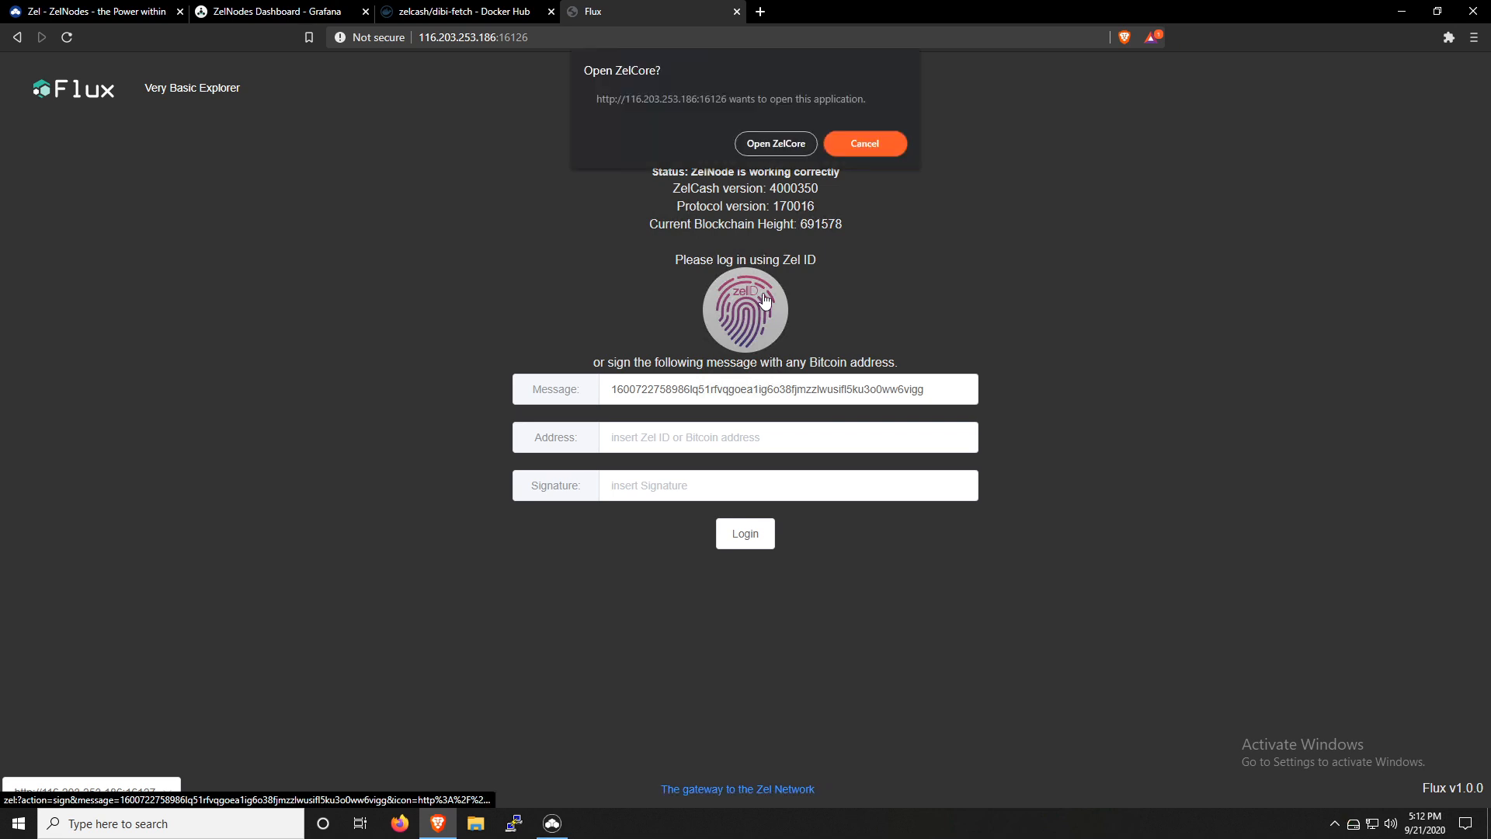
click(778, 143)
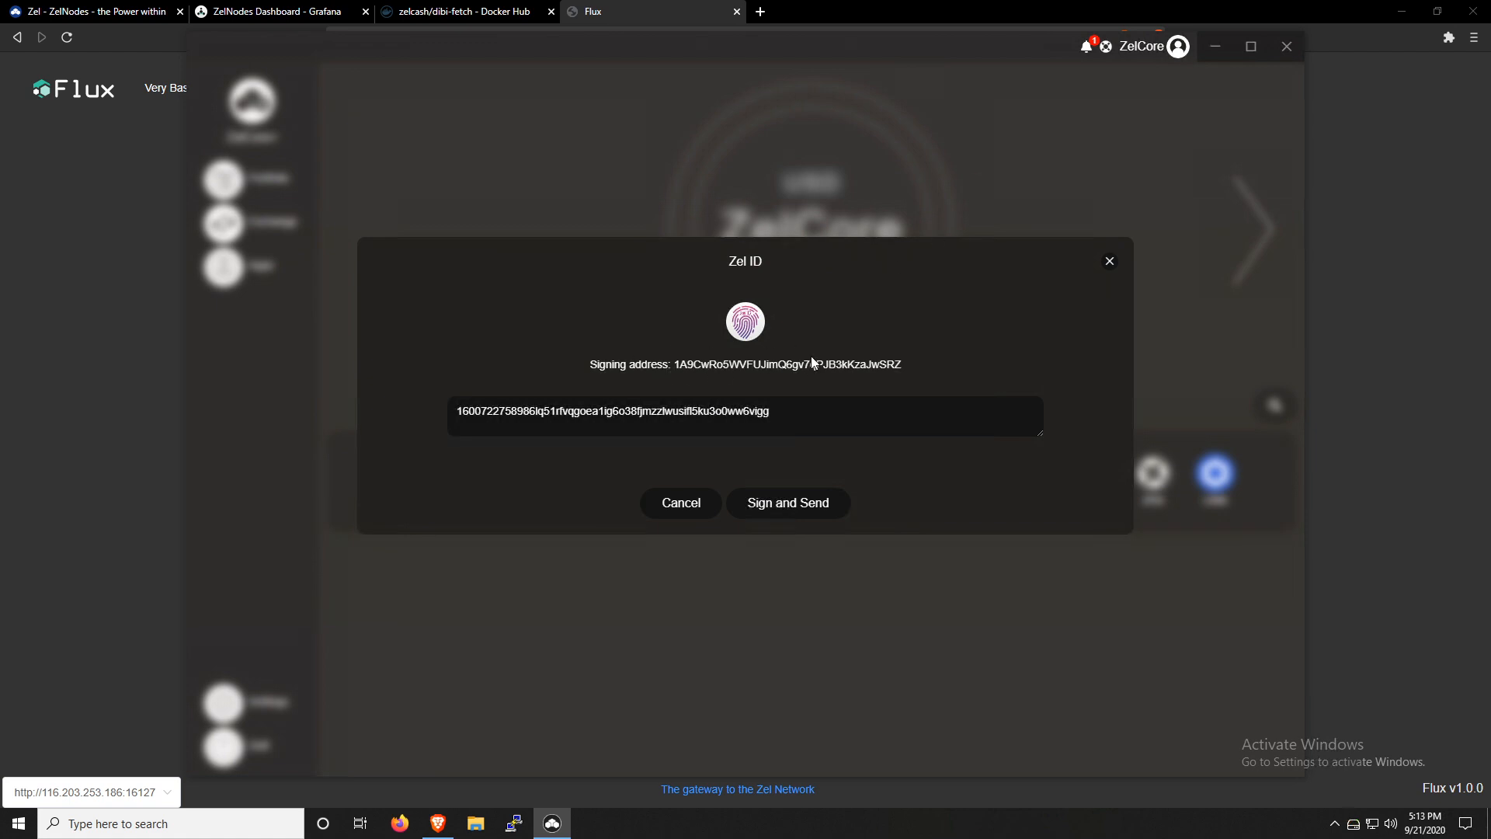
click(789, 503)
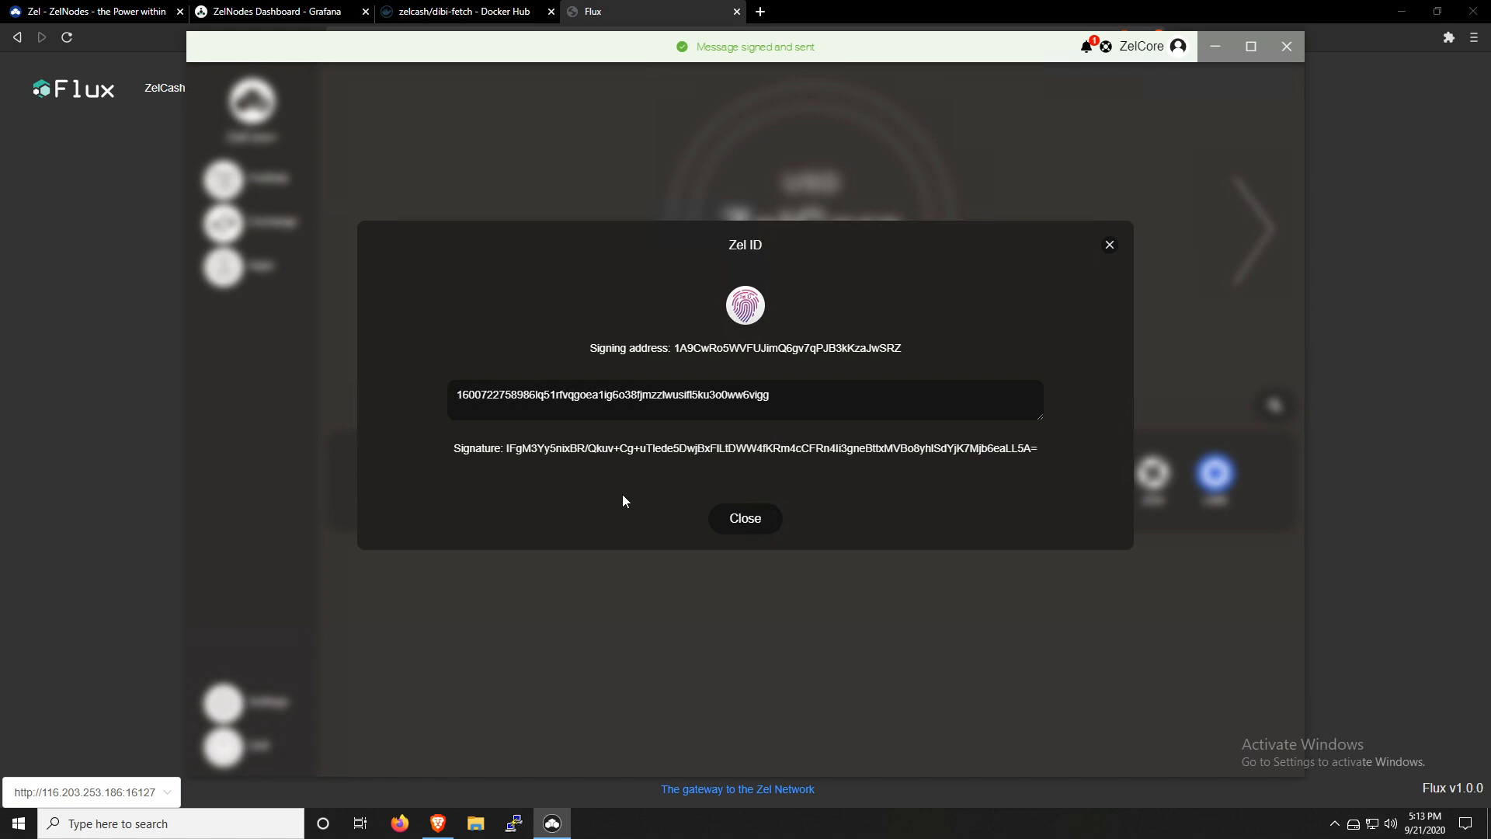
click(107, 208)
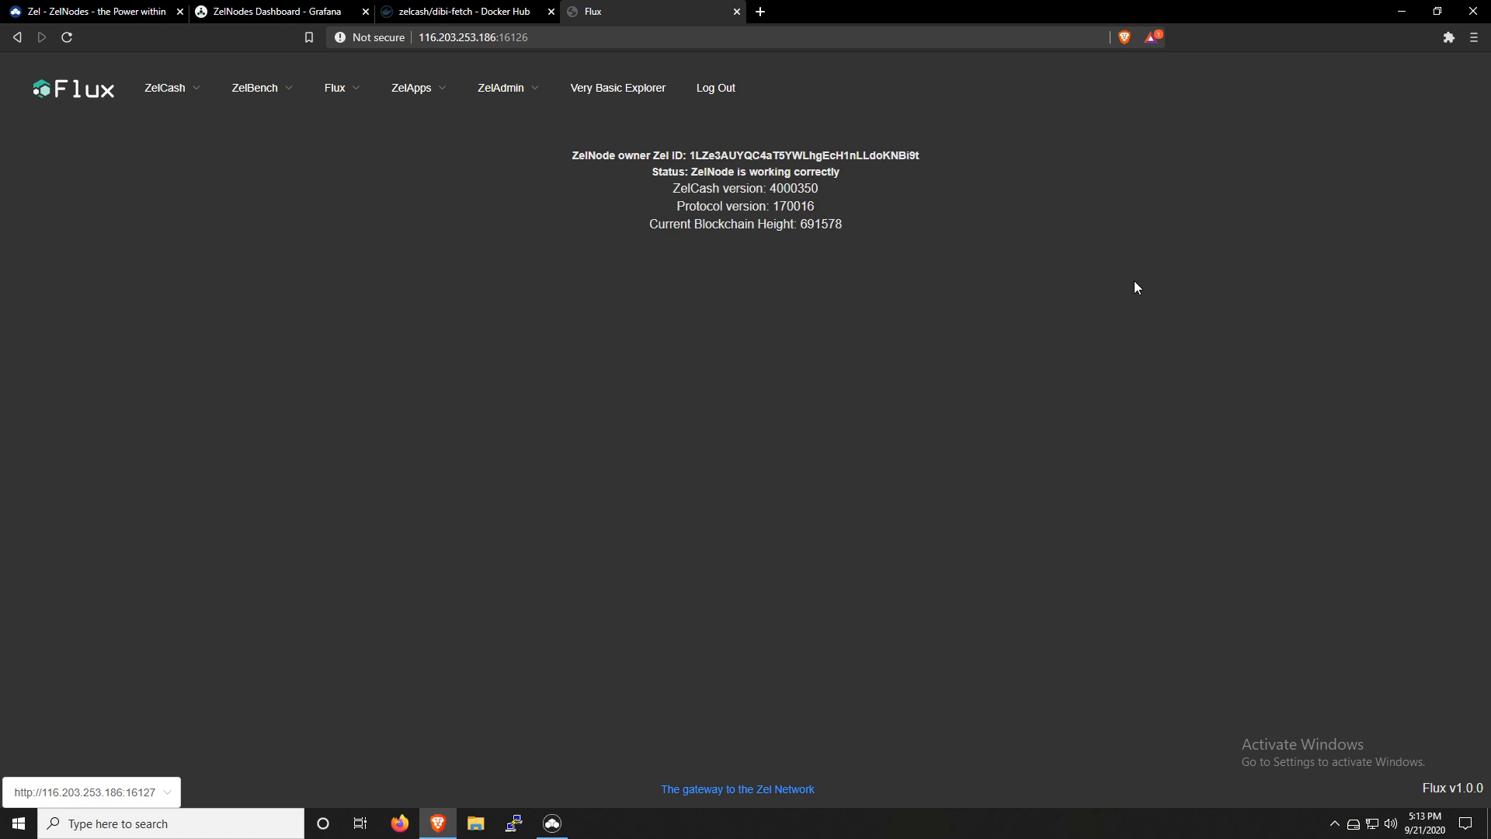
Review the zelcash/dibi-fetch page on Docker Hub, and open the Register ZelApp form in Flux
click(469, 13)
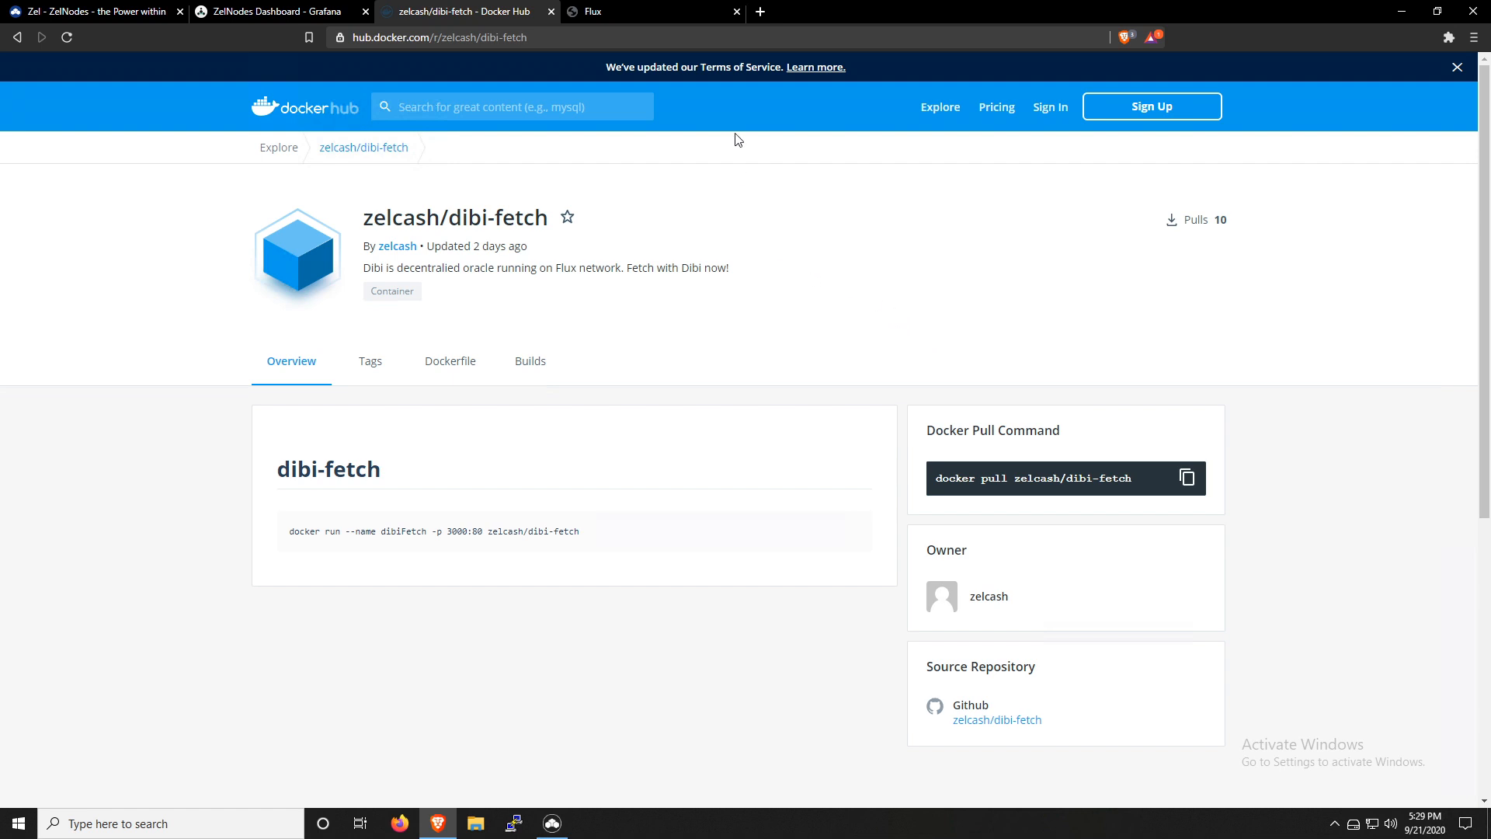
click(645, 13)
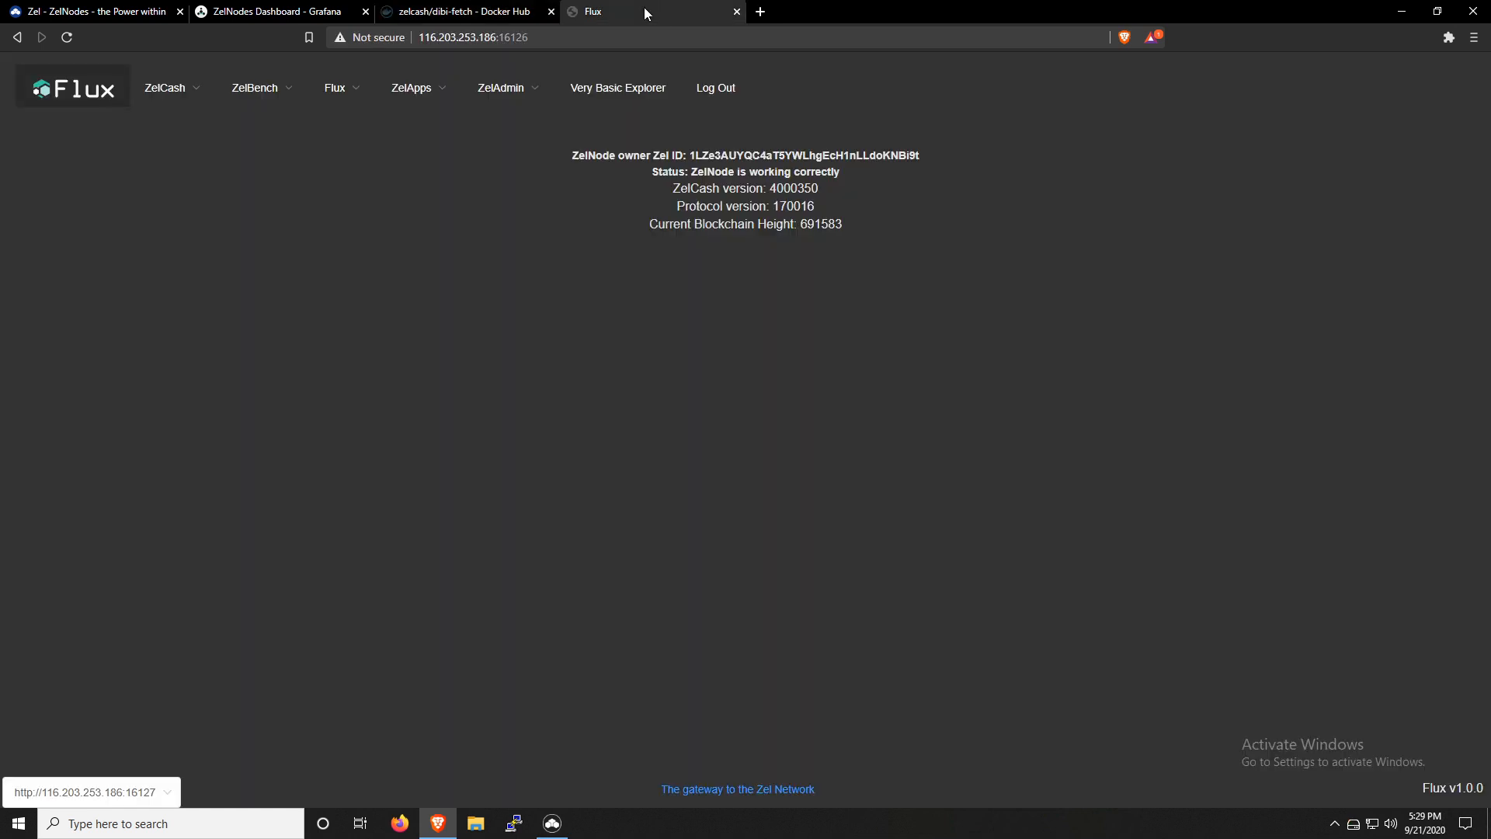
mouse_move(419, 93)
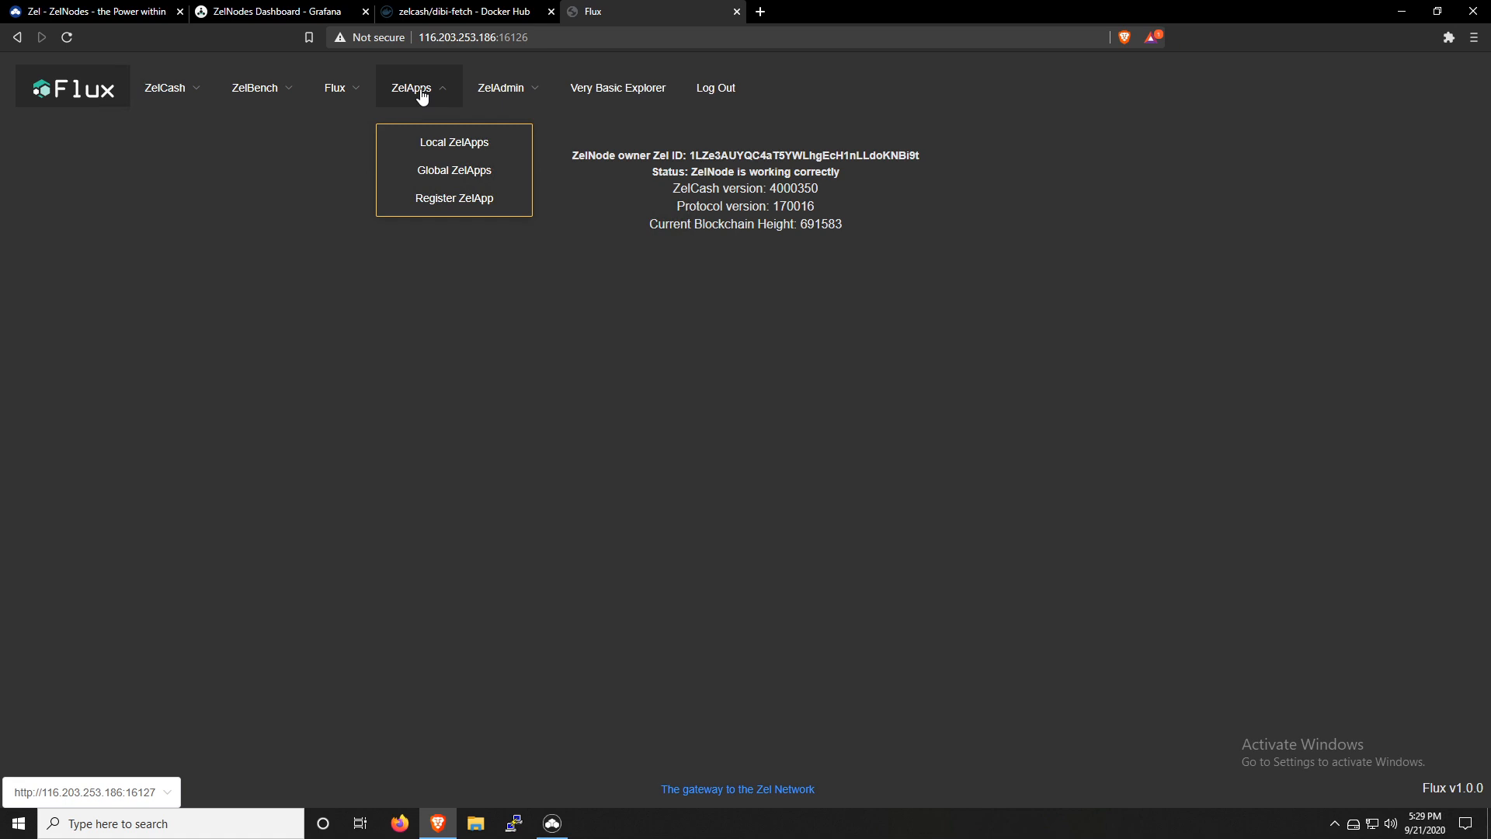
click(435, 198)
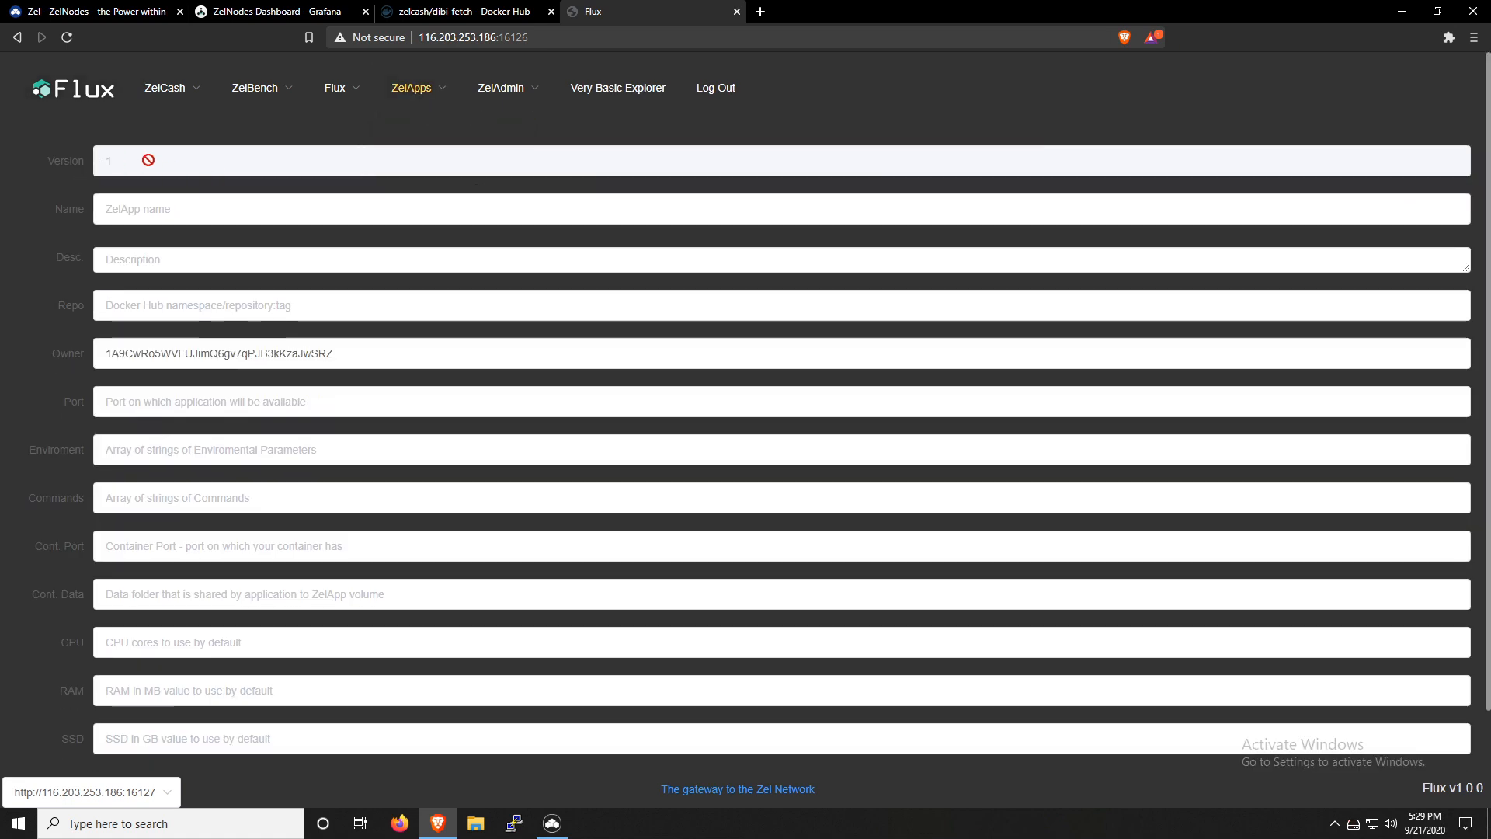
Name the ZelApp dibifetch and enter the description "Test dibifetch install"
click(388, 209)
text(dibifetch)
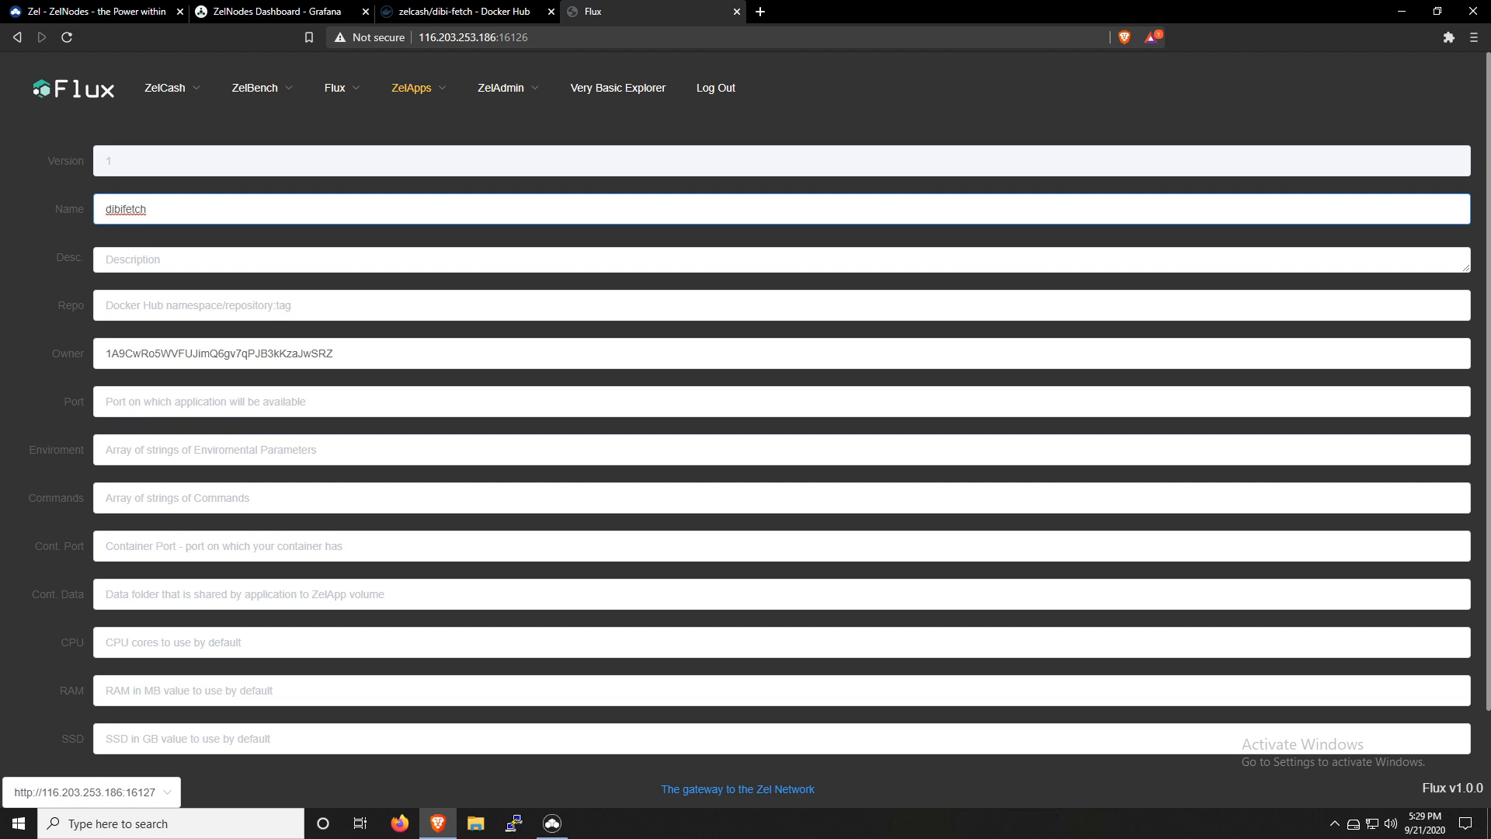
key(Tab)
text(Tes)
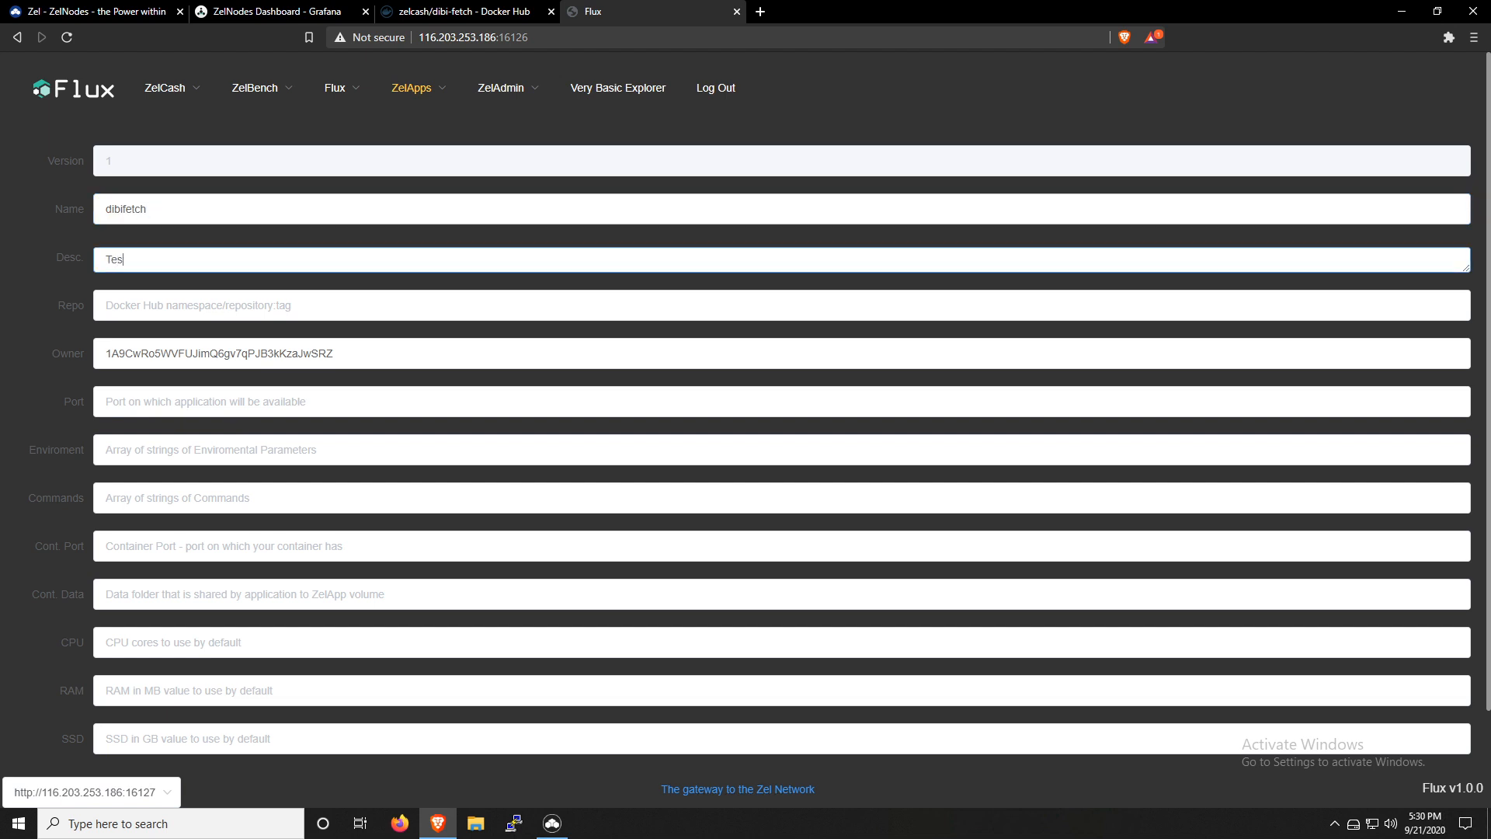
text(t dibifetch install)
key(Tab)
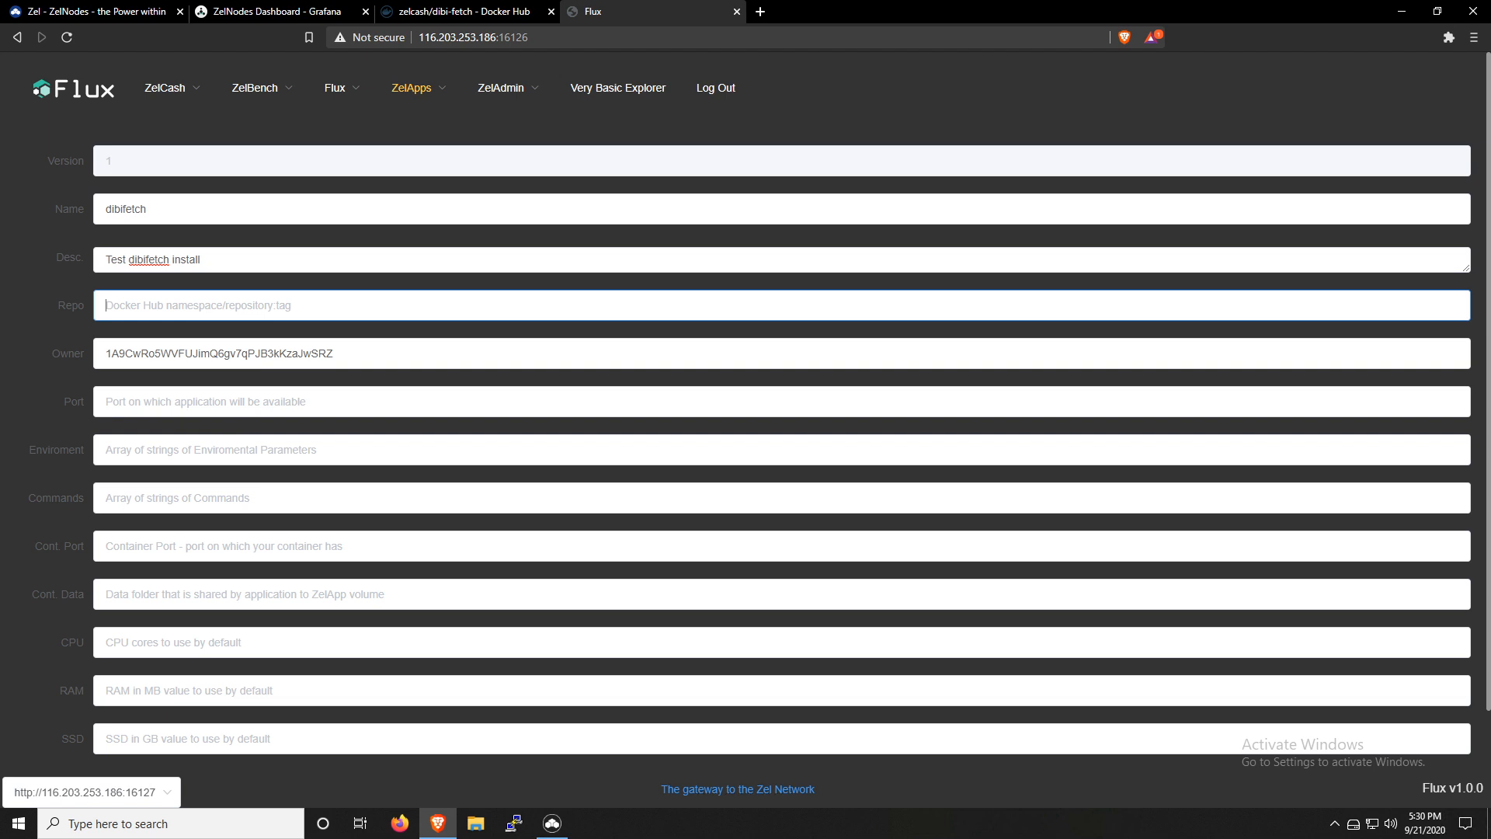
Copy the image reference zelcash/dibi-fetch:latest from the Docker Hub tags page into the Repo field of the Flux registration form
click(490, 13)
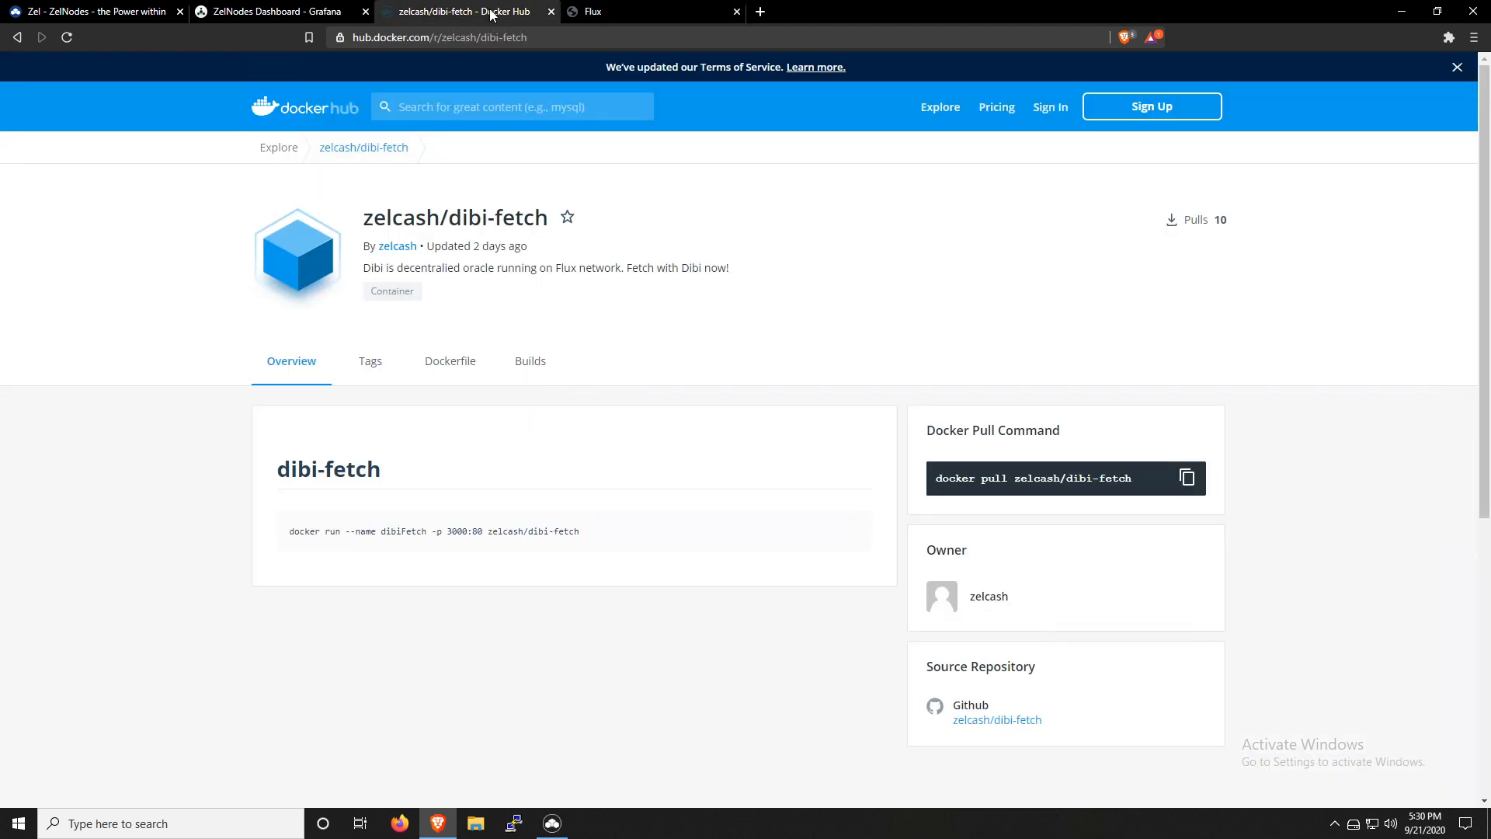
click(369, 362)
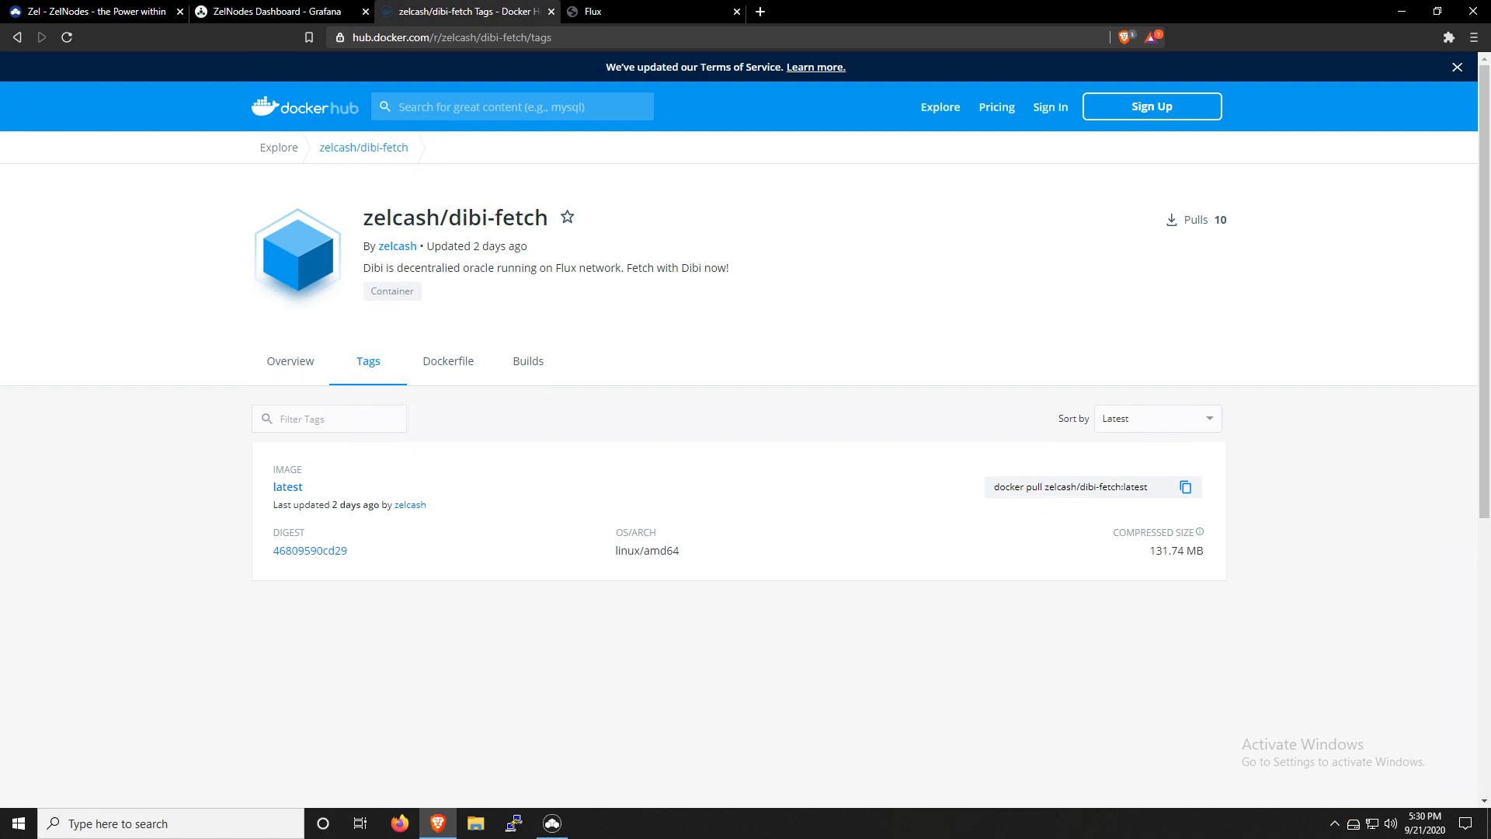
drag(1045, 487, 1144, 486)
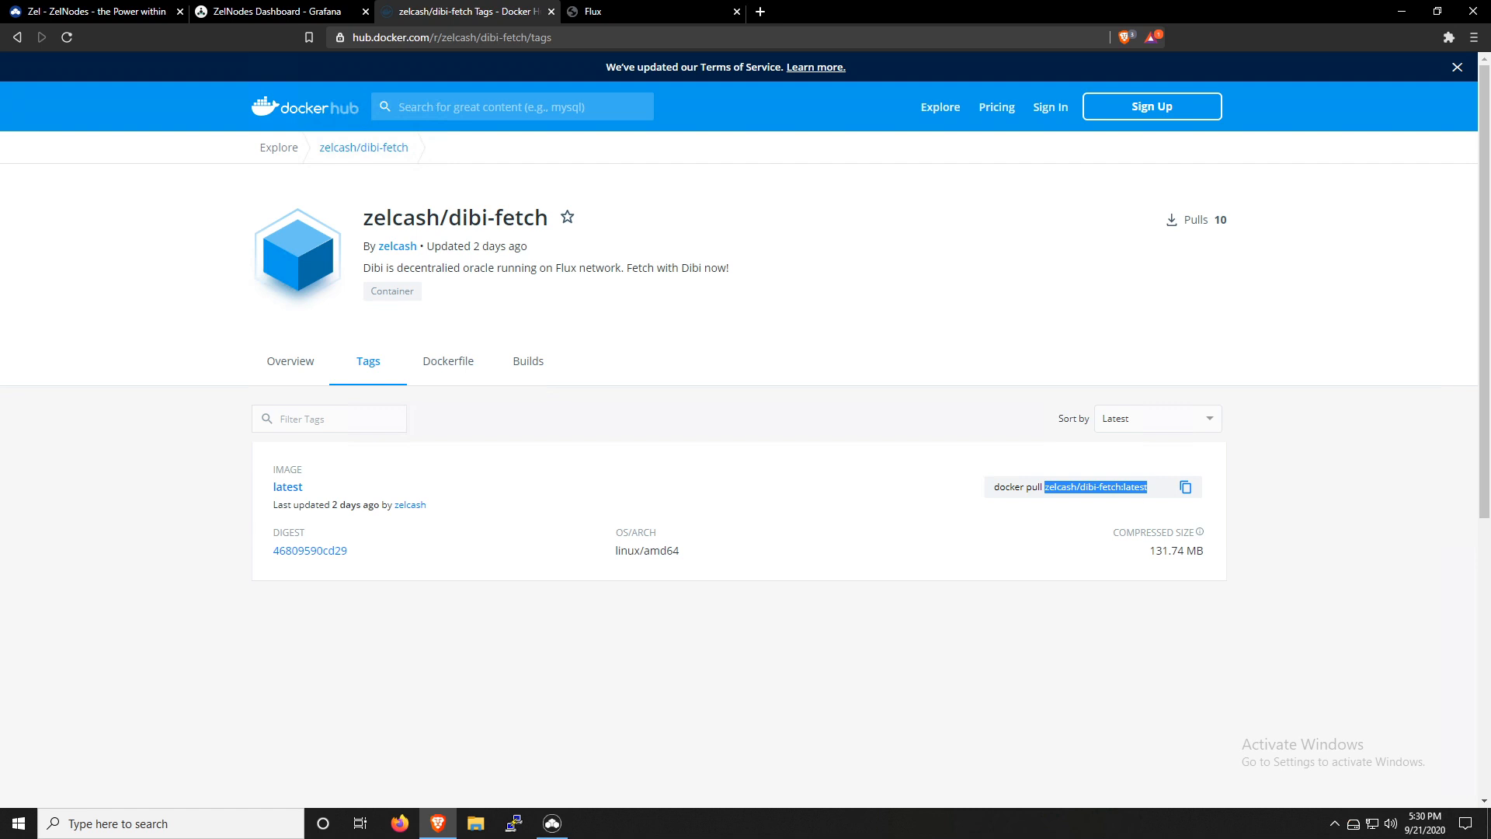
right_click(1133, 487)
click(1200, 499)
click(626, 11)
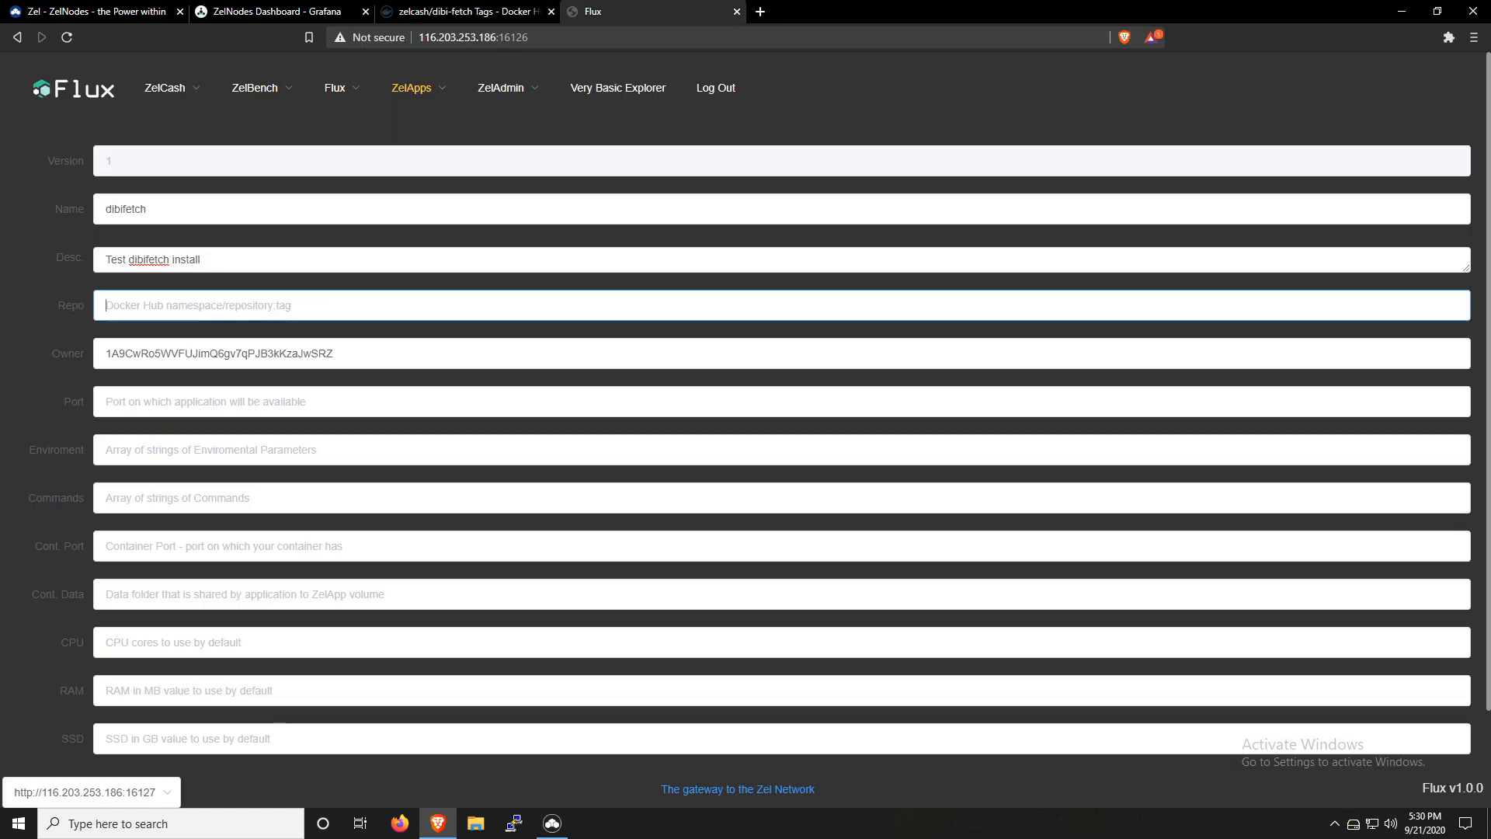
right_click(223, 300)
click(280, 418)
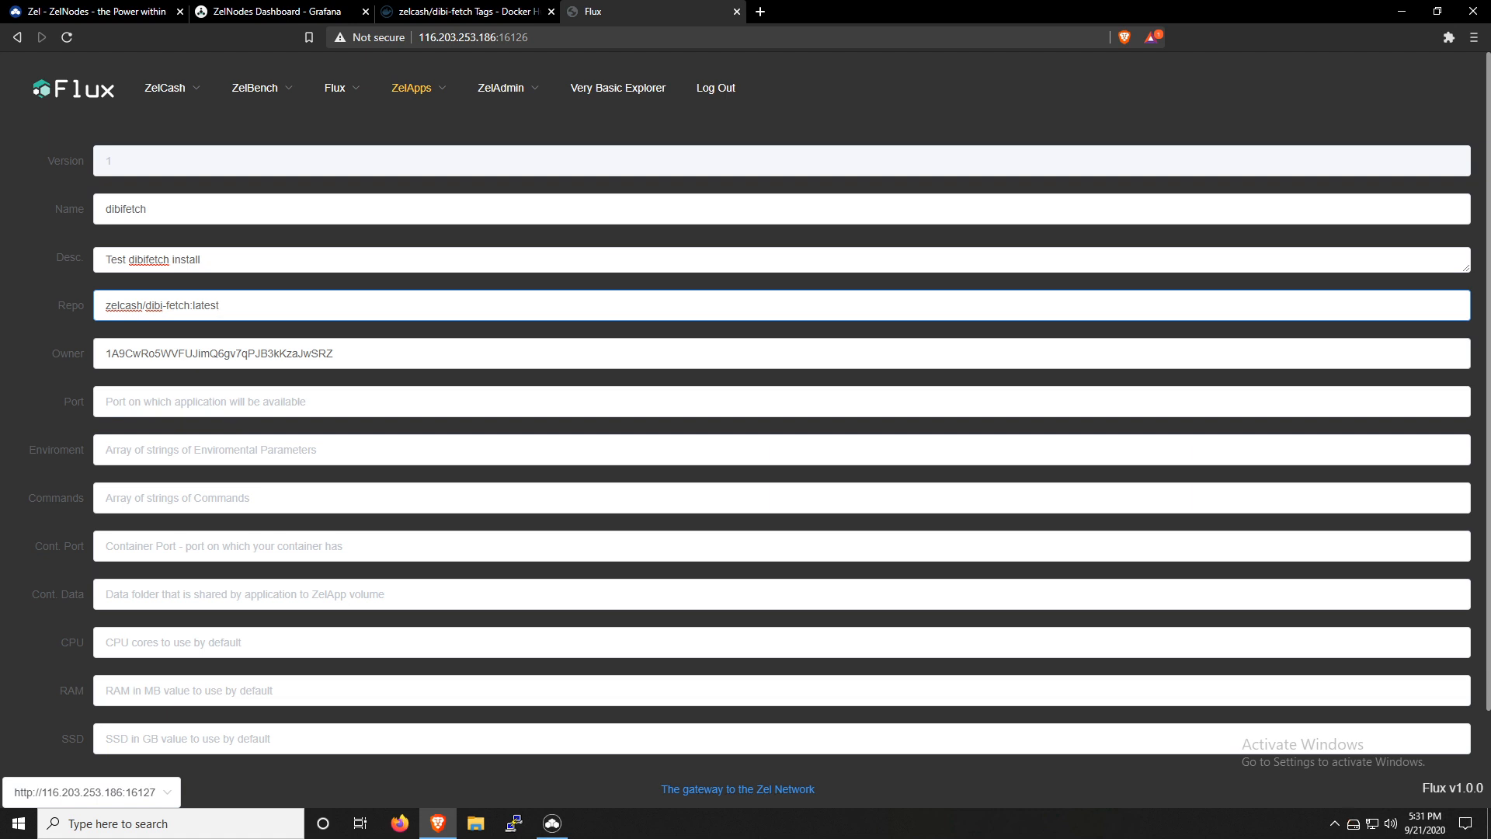
Set the ZelApp's port to 31001 and enter empty arrays [] for the environment parameters and commands
click(209, 402)
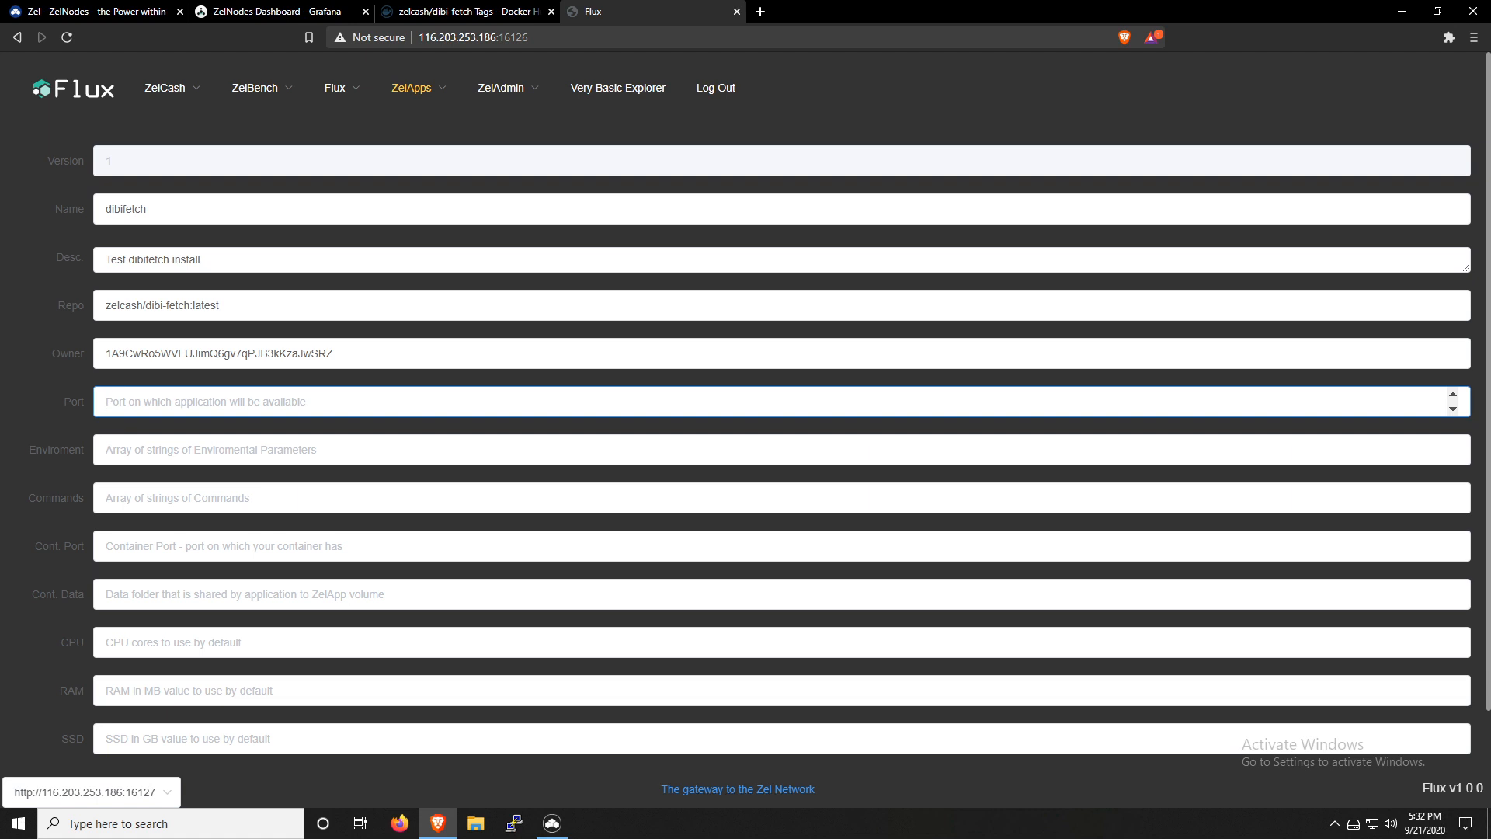
text(31001)
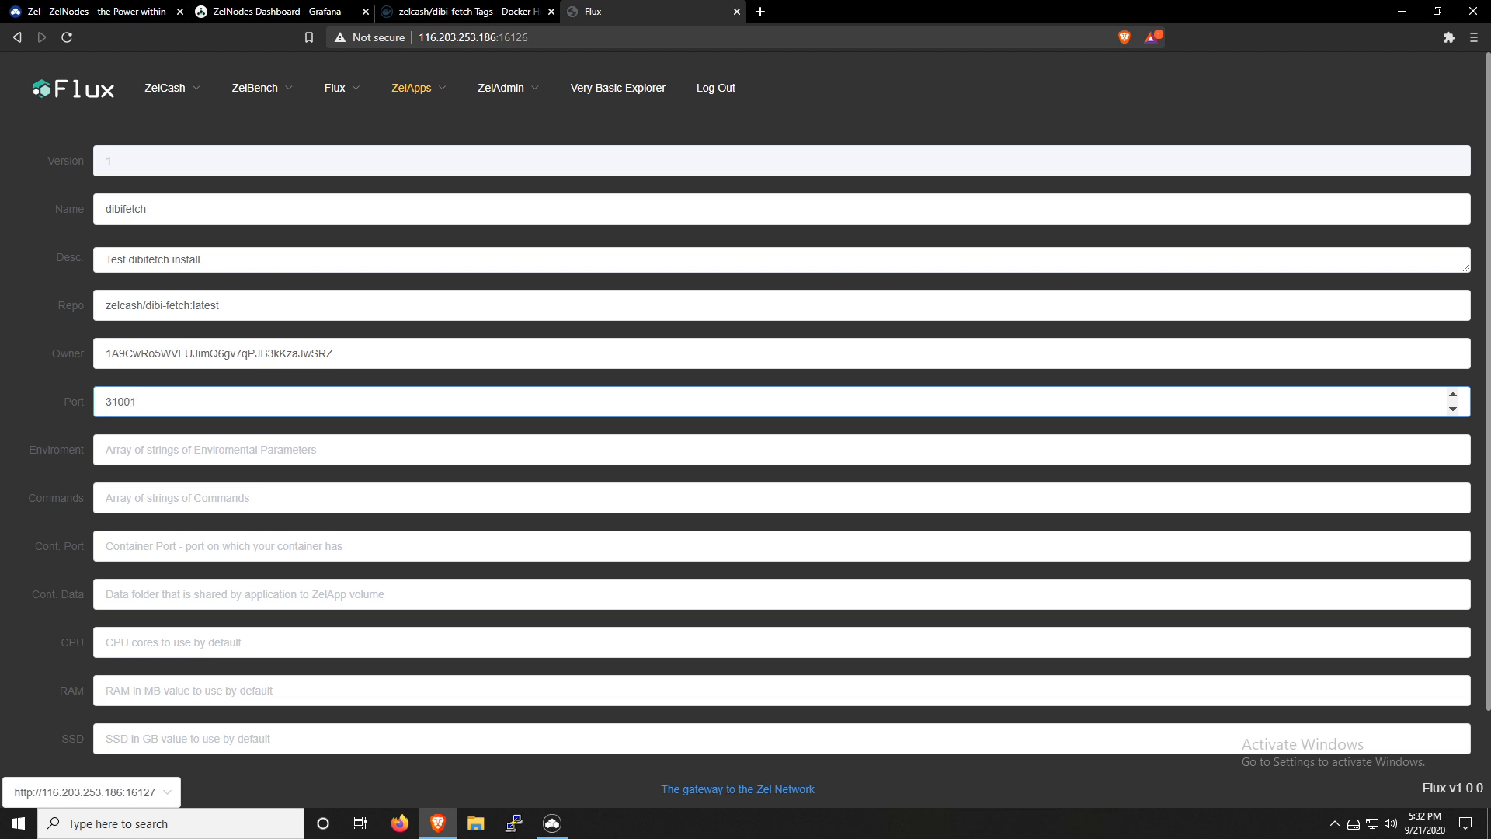
click(209, 449)
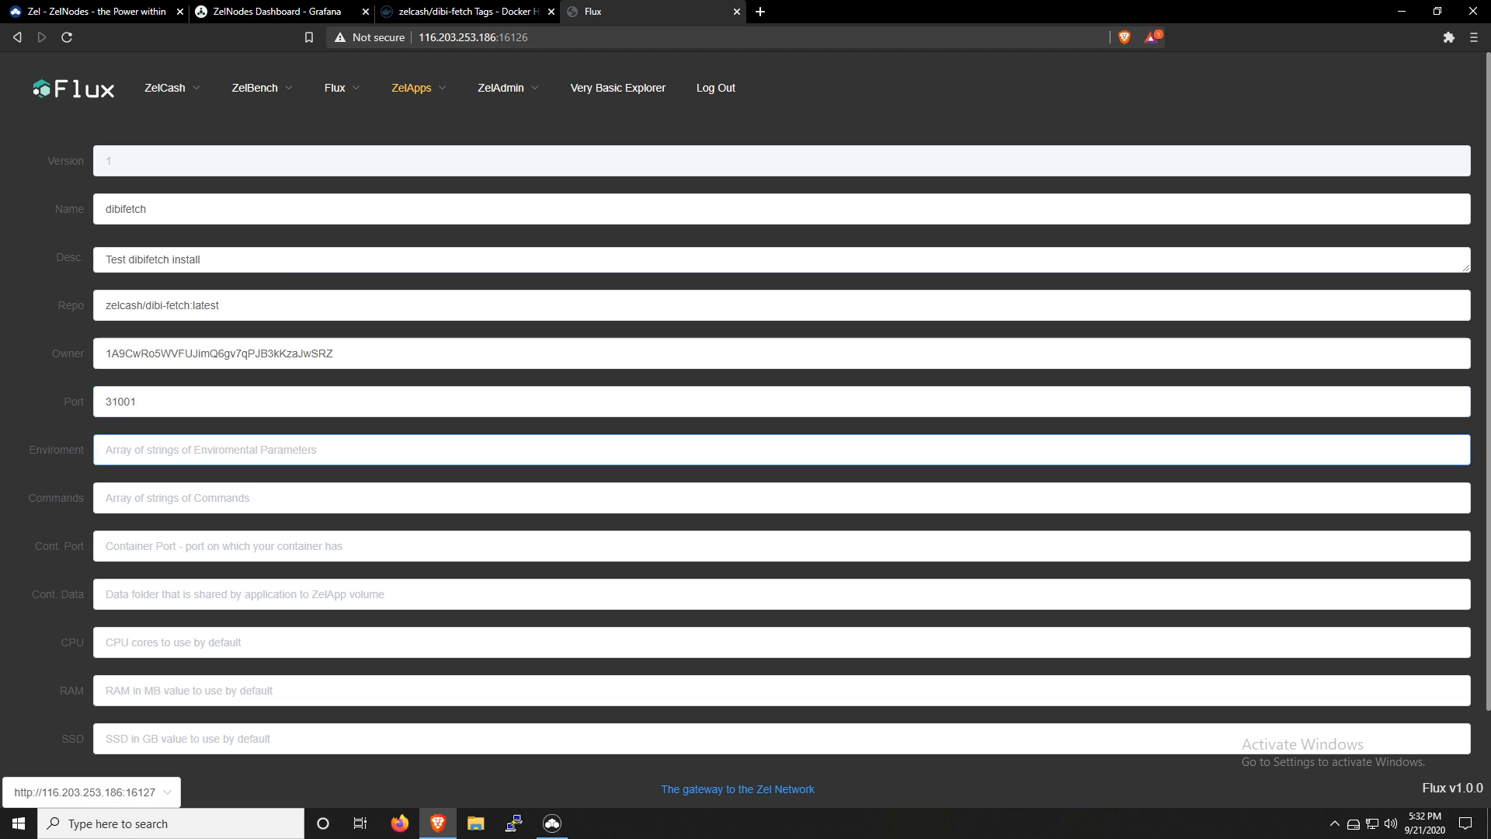
text([)
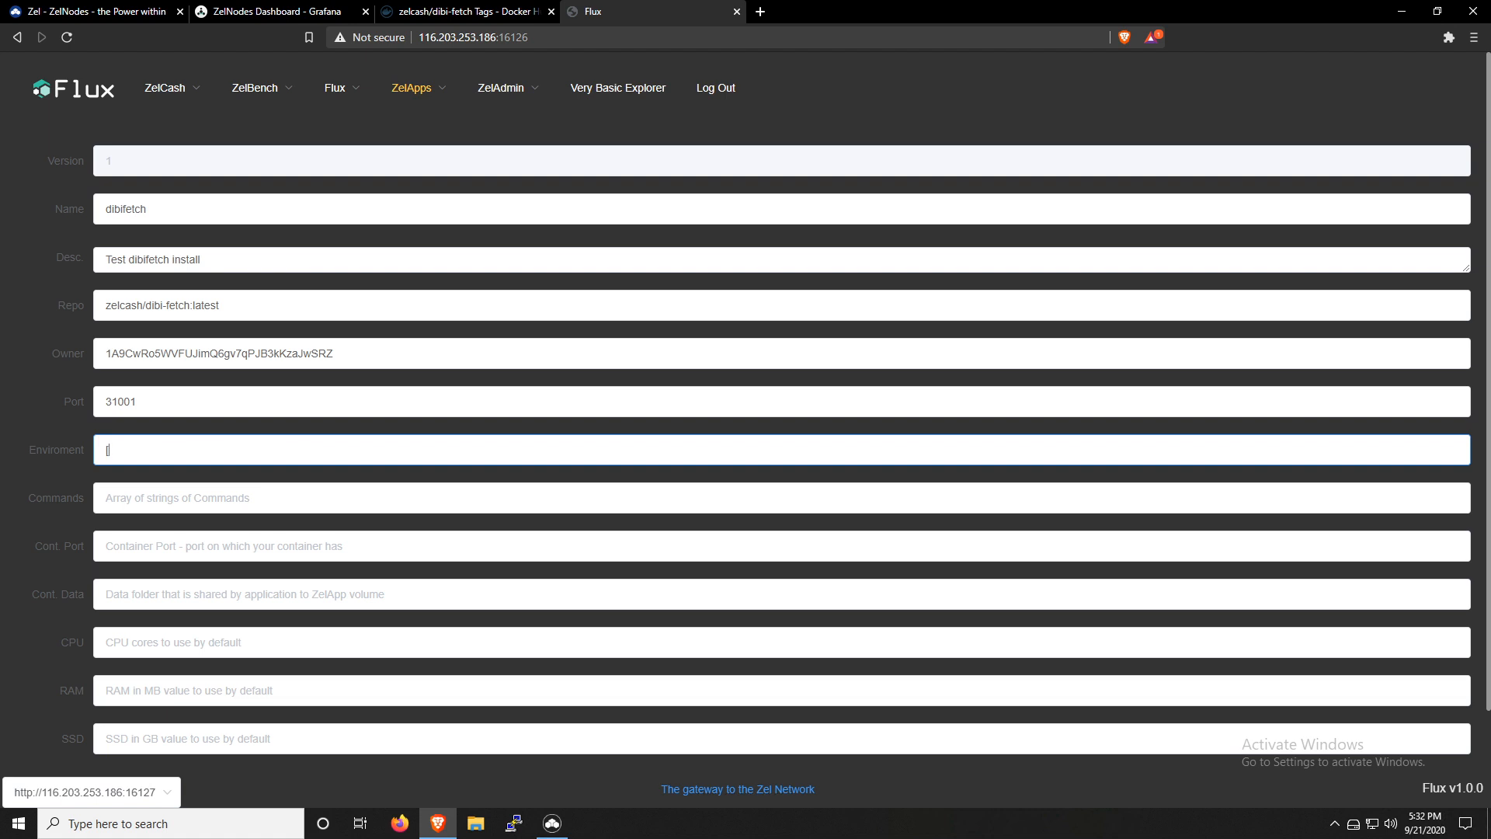
text(]])
click(148, 497)
text([])
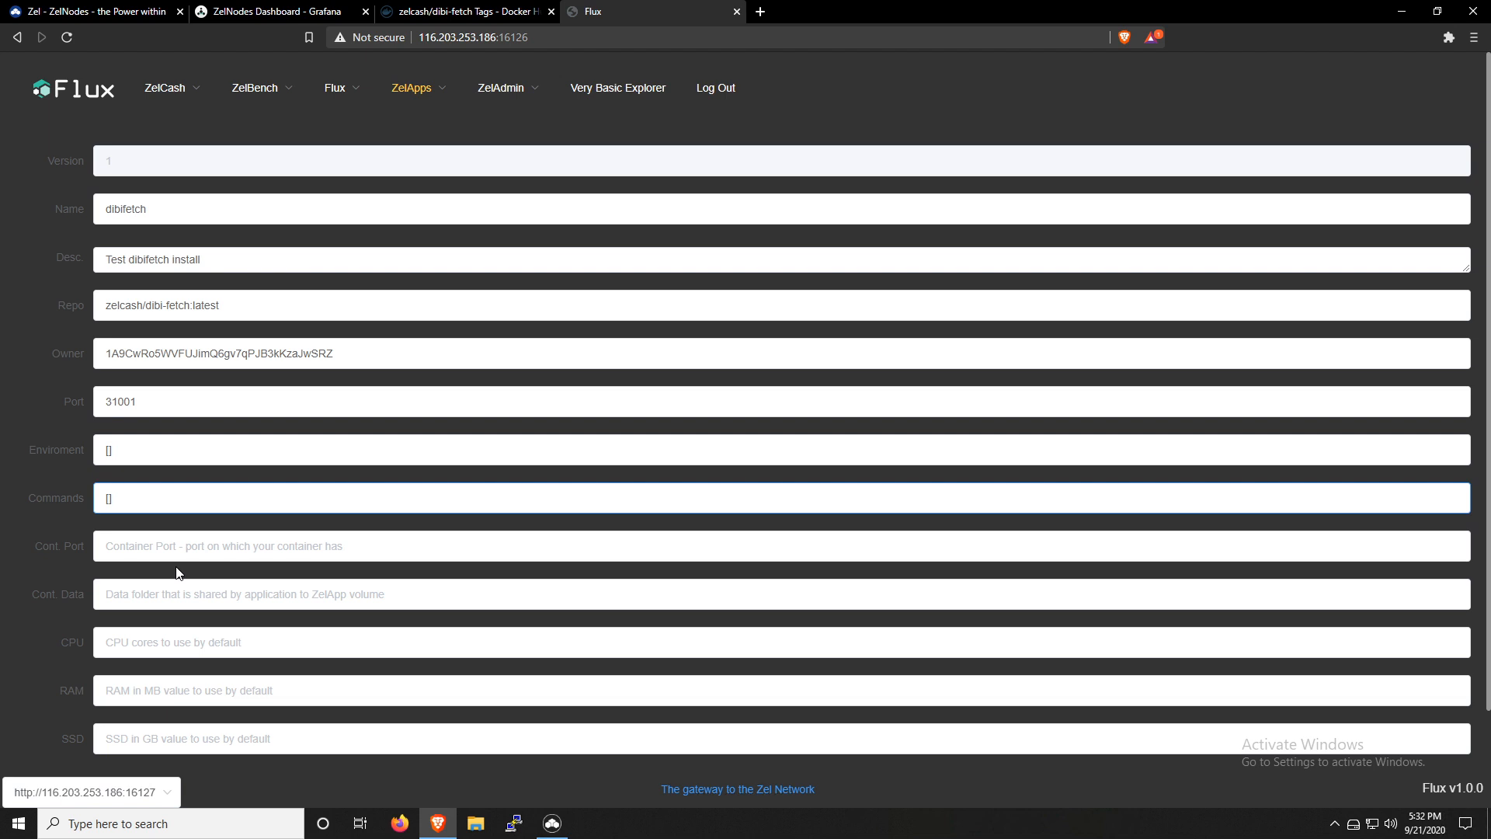
Set the container port to 80 and the container data folder to /tmp
key(Tab)
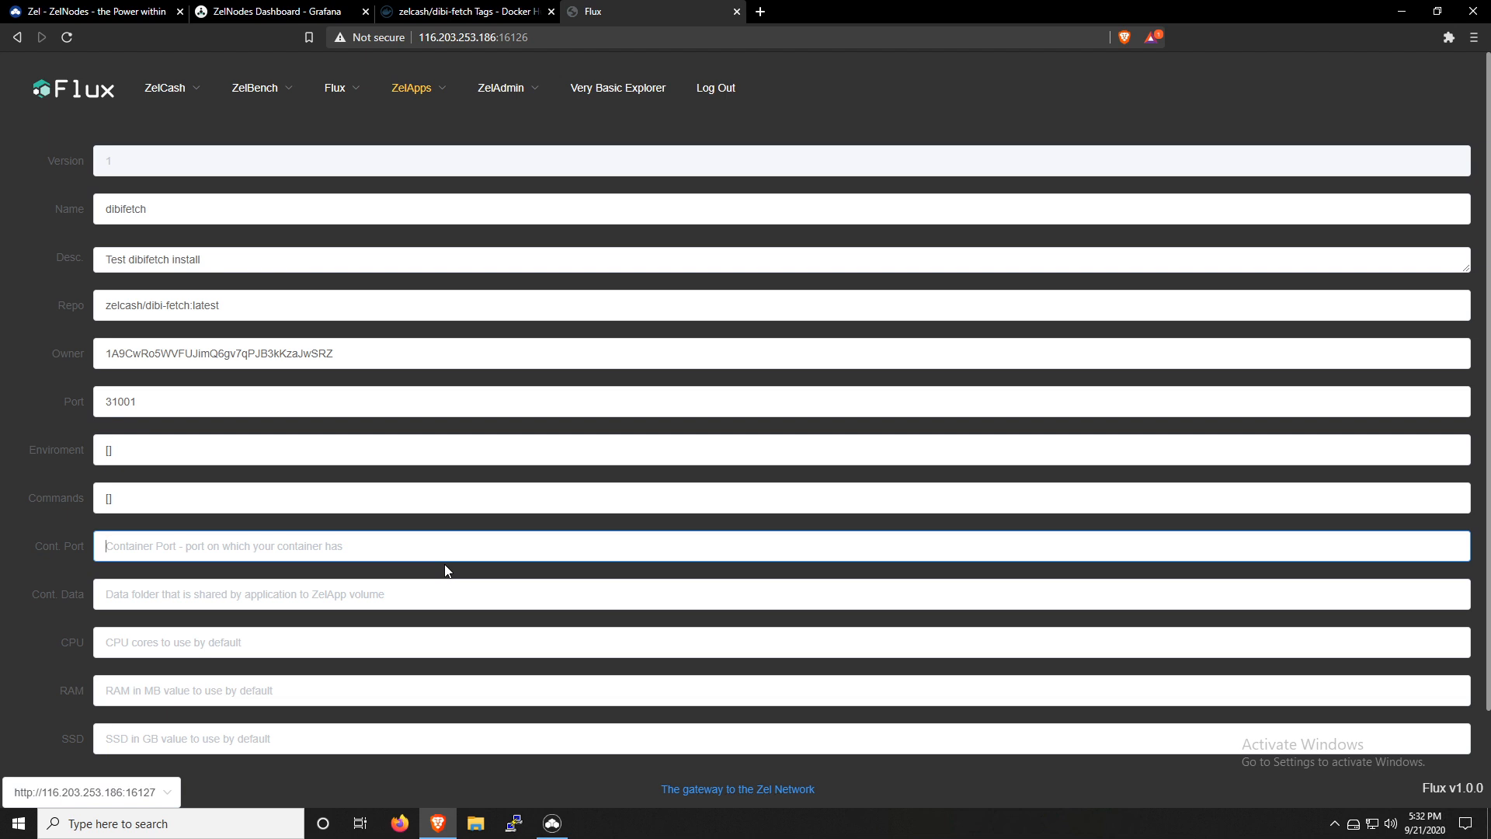
text(80)
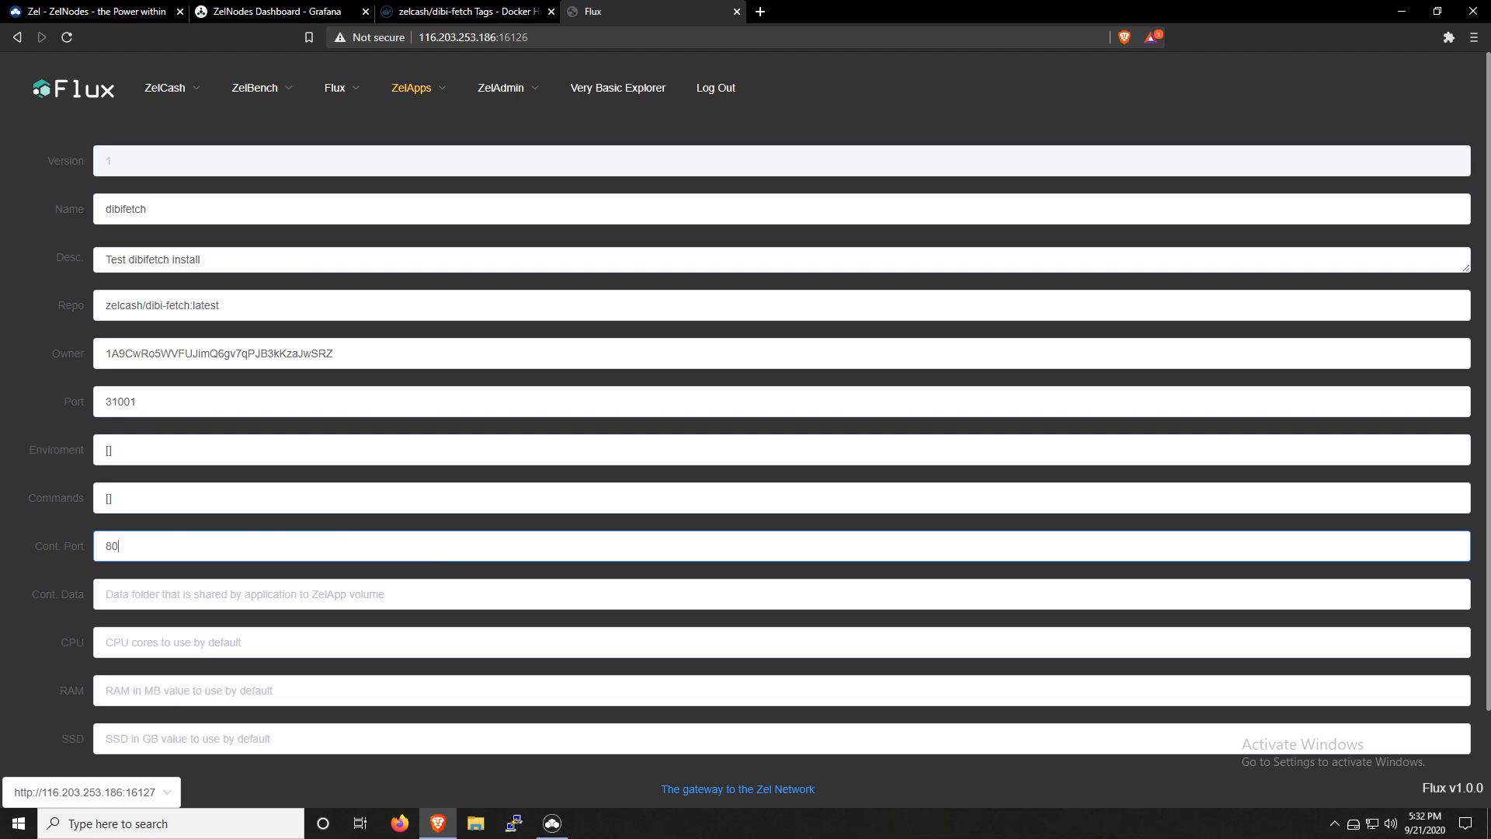
key(Tab)
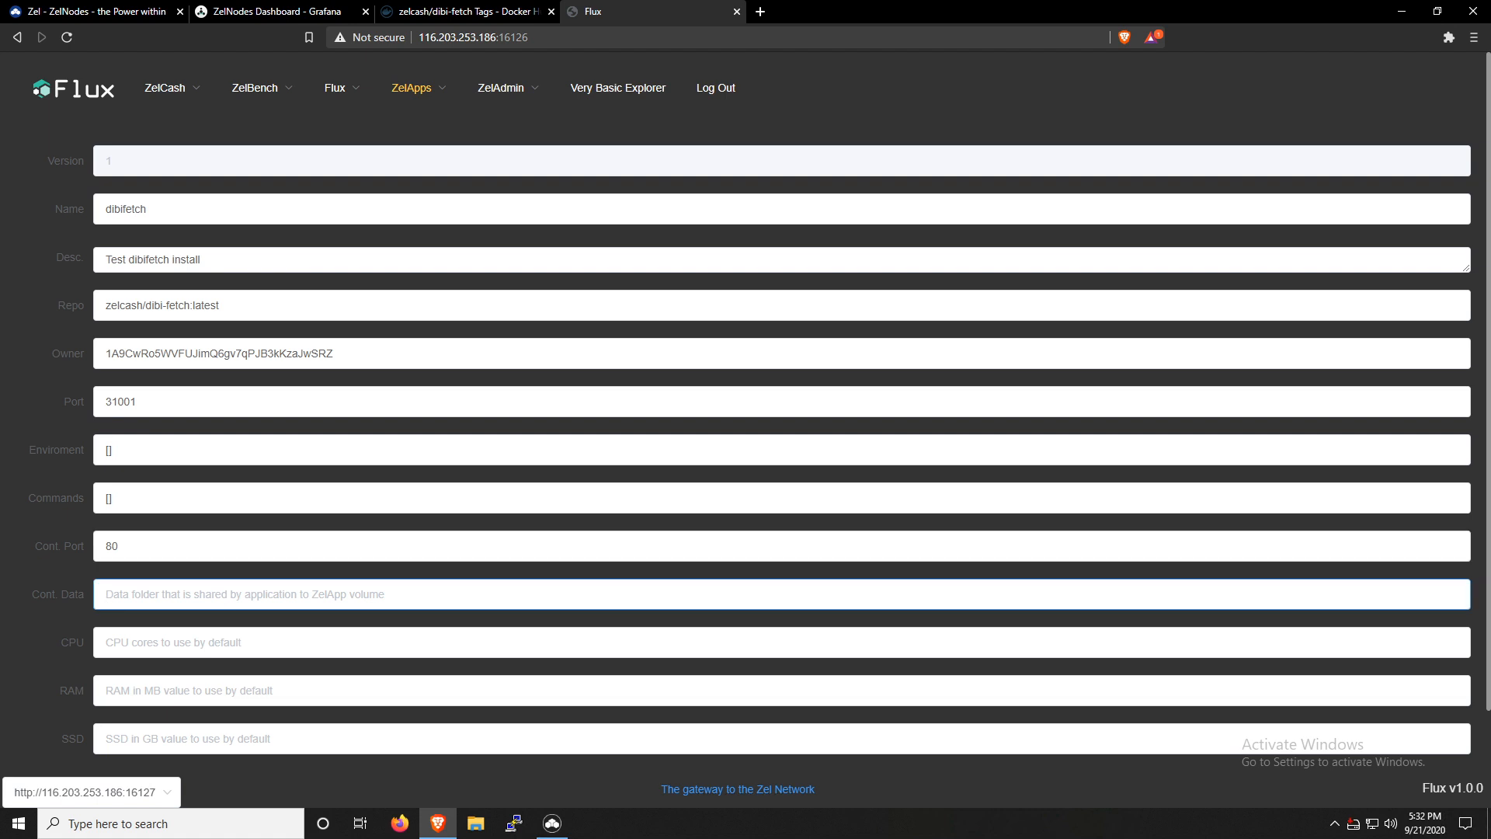
text(/tmp)
key(Tab)
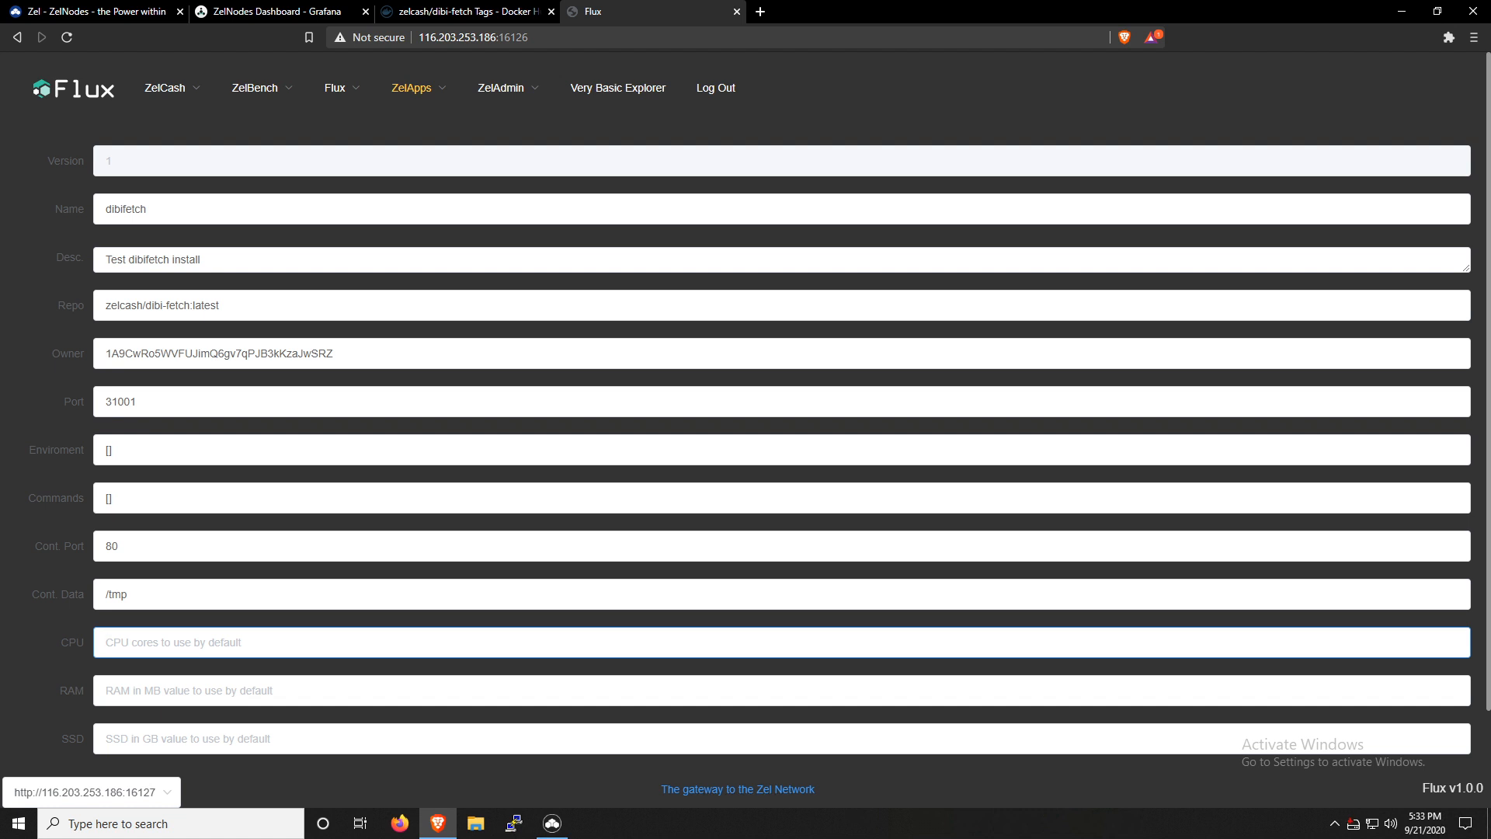
Set the default resources to 0.2 CPU cores, 200 MB of RAM and 1 GB of SSD
text(0.2)
key(Tab)
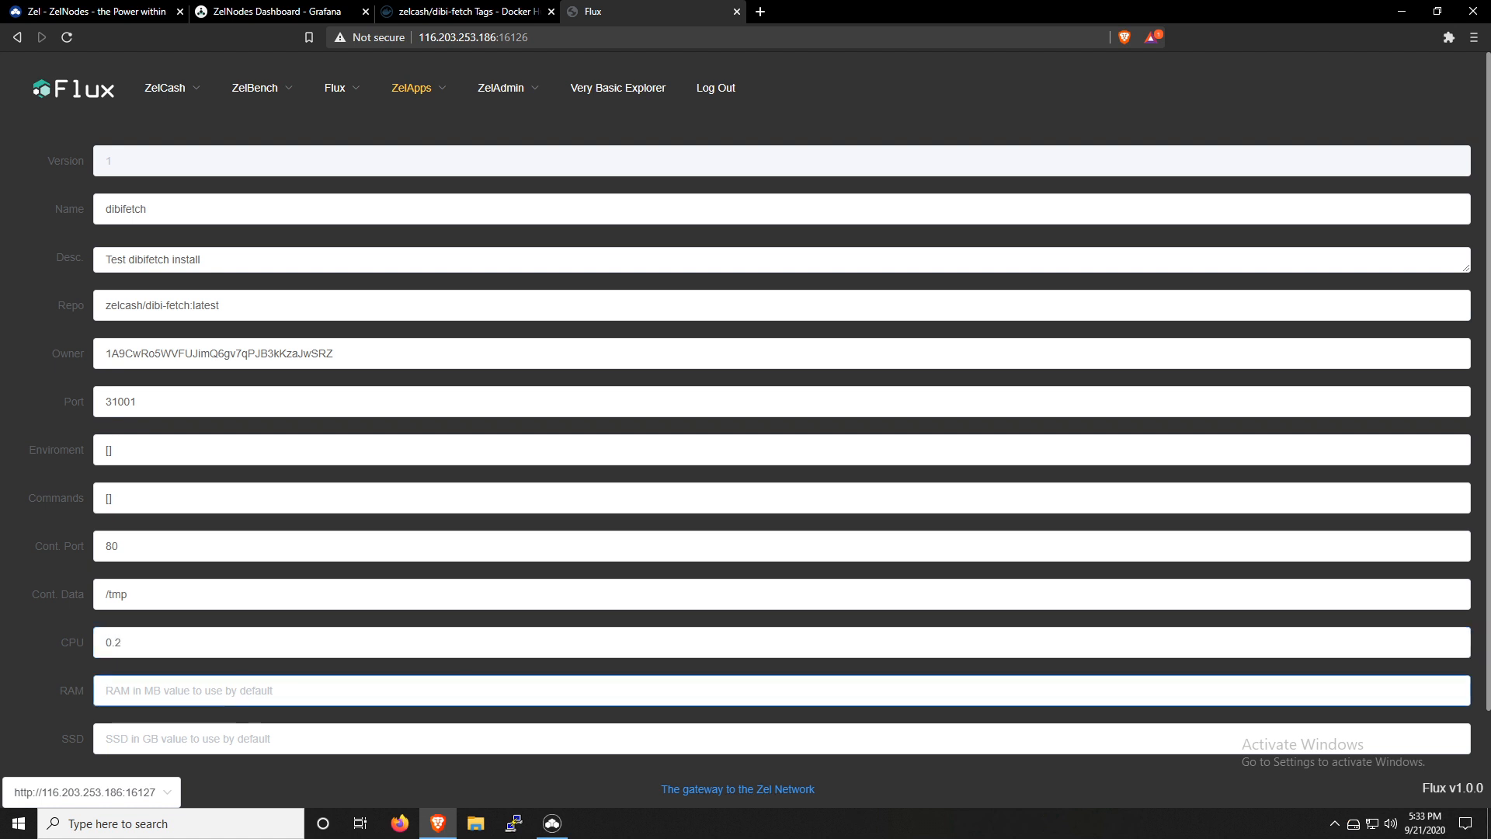
text(200)
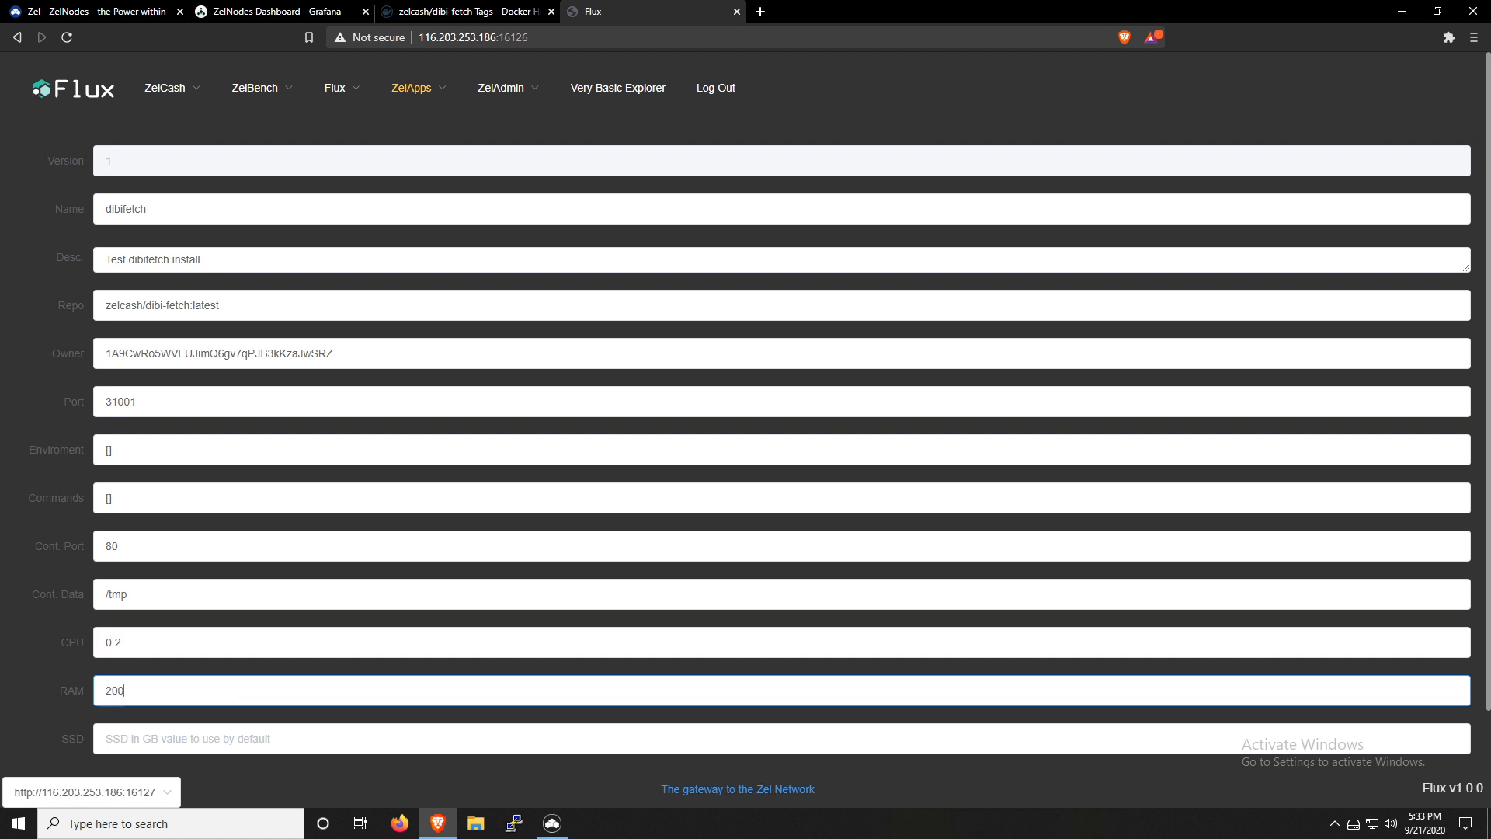
key(Tab)
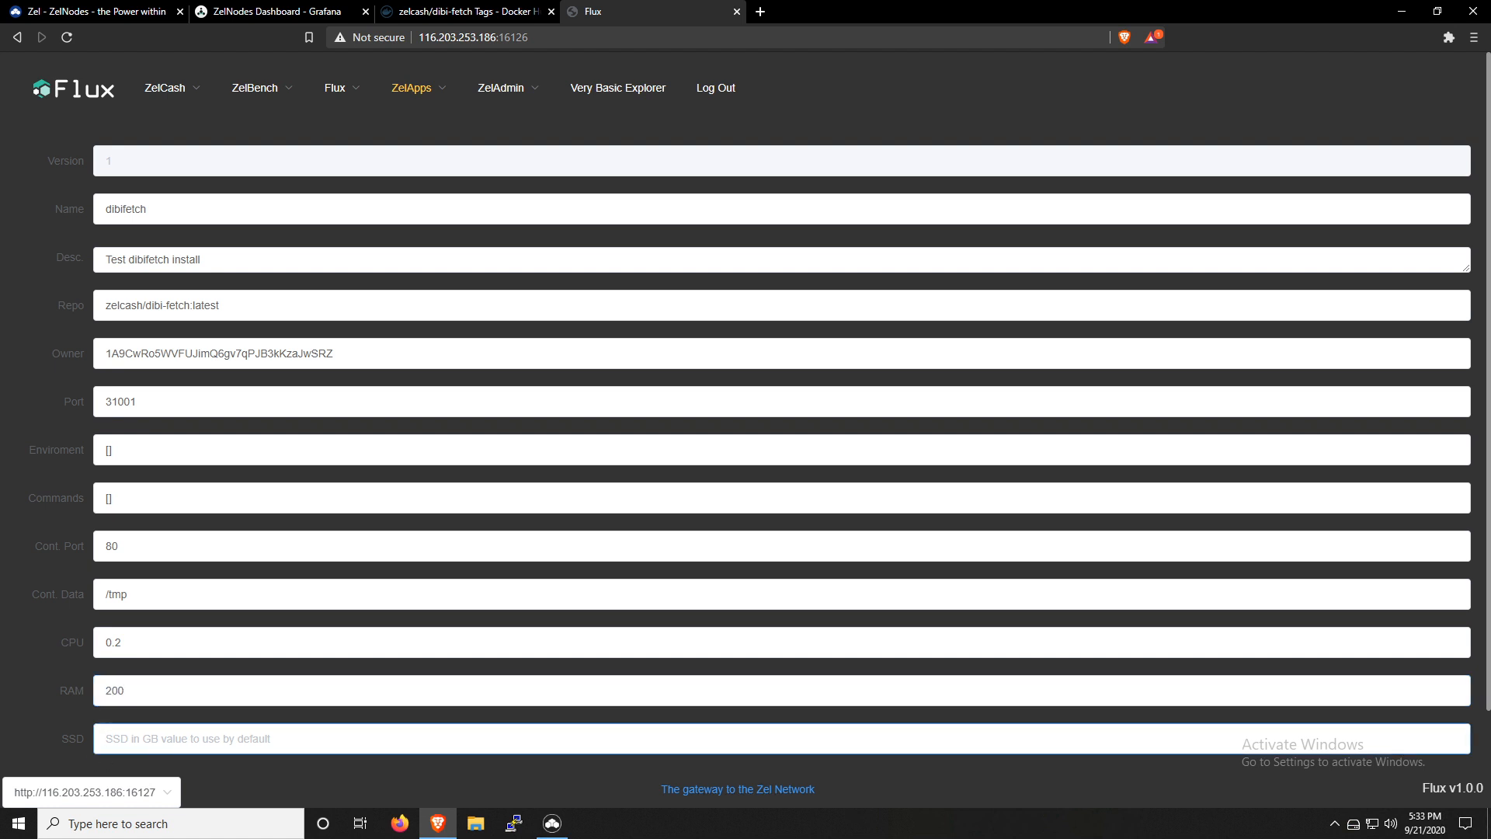
text(1)
Enable the Tiered option to view the BASIC, SUPER and BAMF resource fields, and disable it again
scroll(650, 737, down, 2)
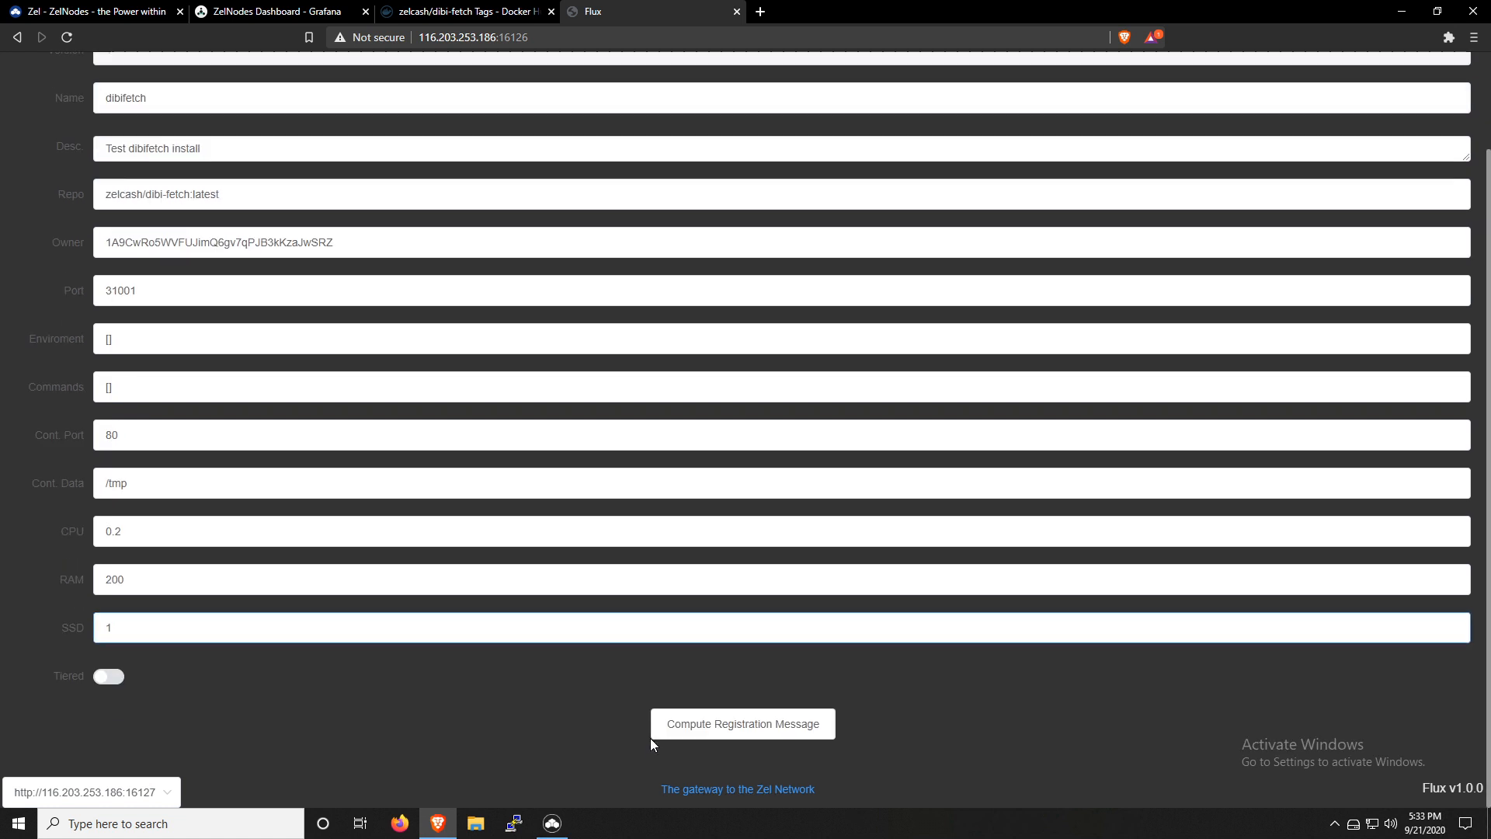
click(109, 677)
scroll(208, 677, down, 5)
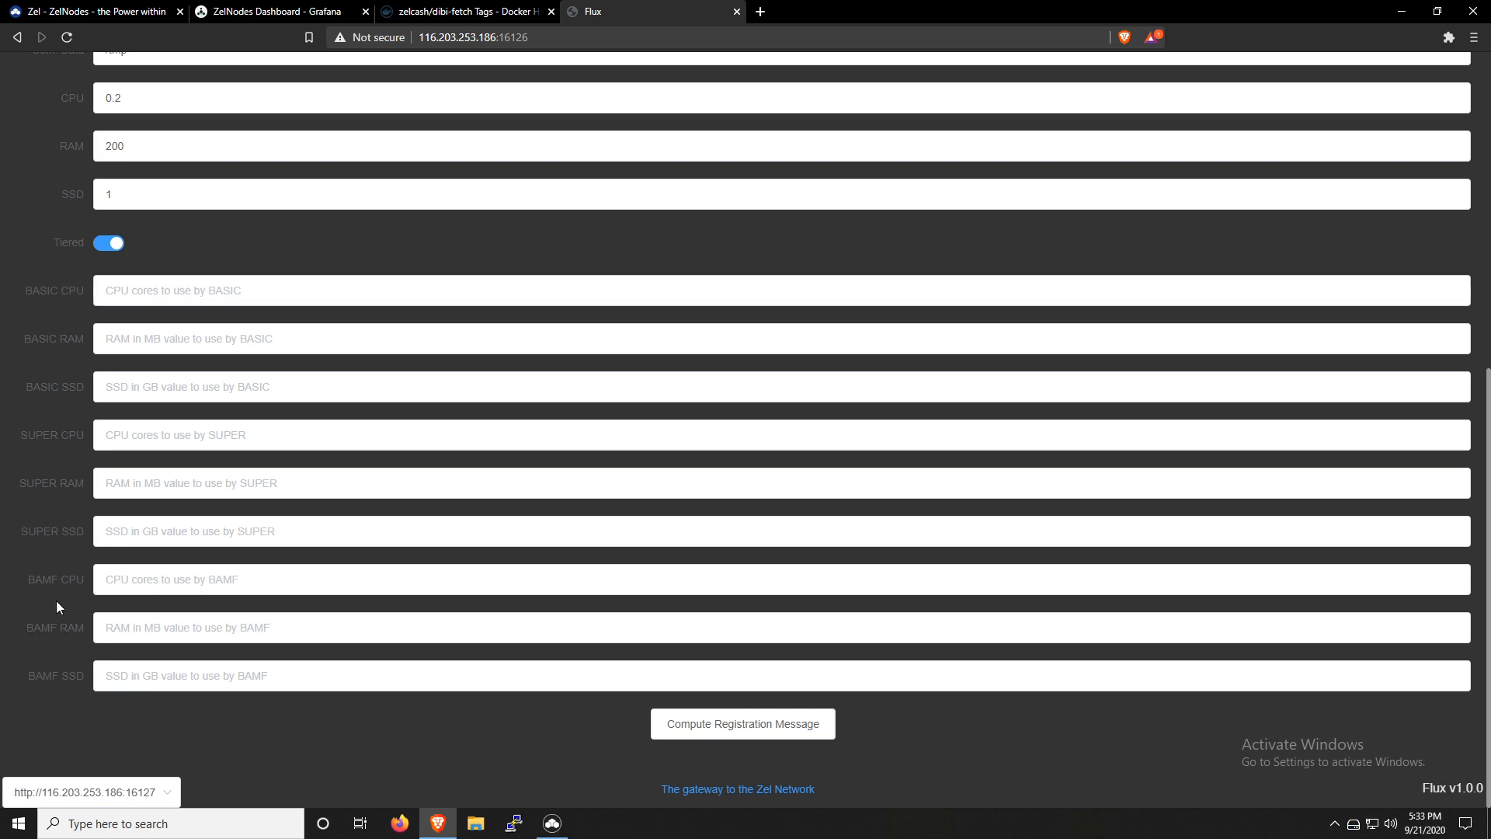
click(109, 243)
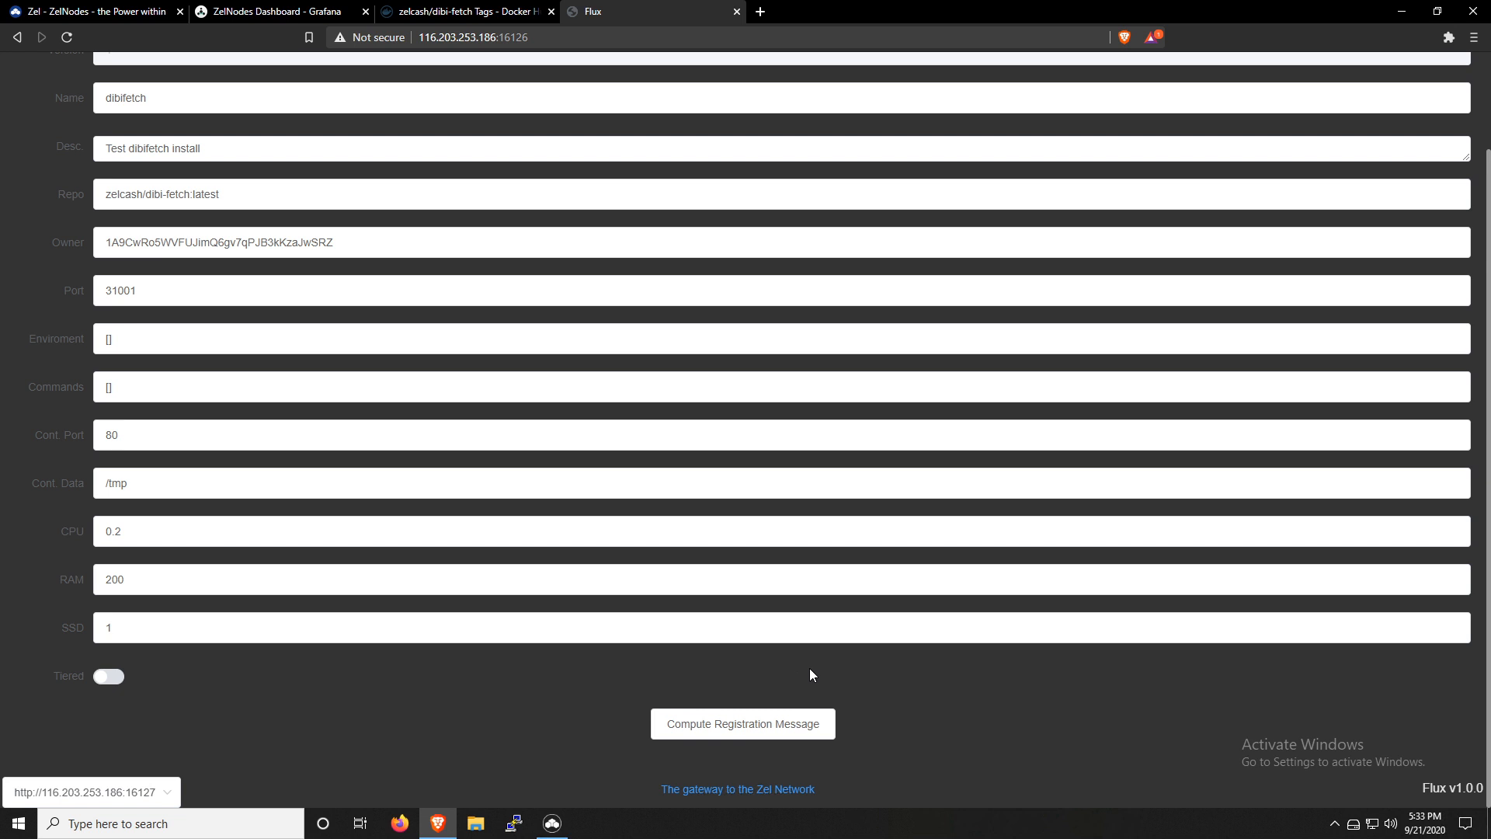
Compute the registration message, sign and send it with Zel ID in ZelCore, and return to Flux
click(744, 729)
scroll(898, 673, down, 5)
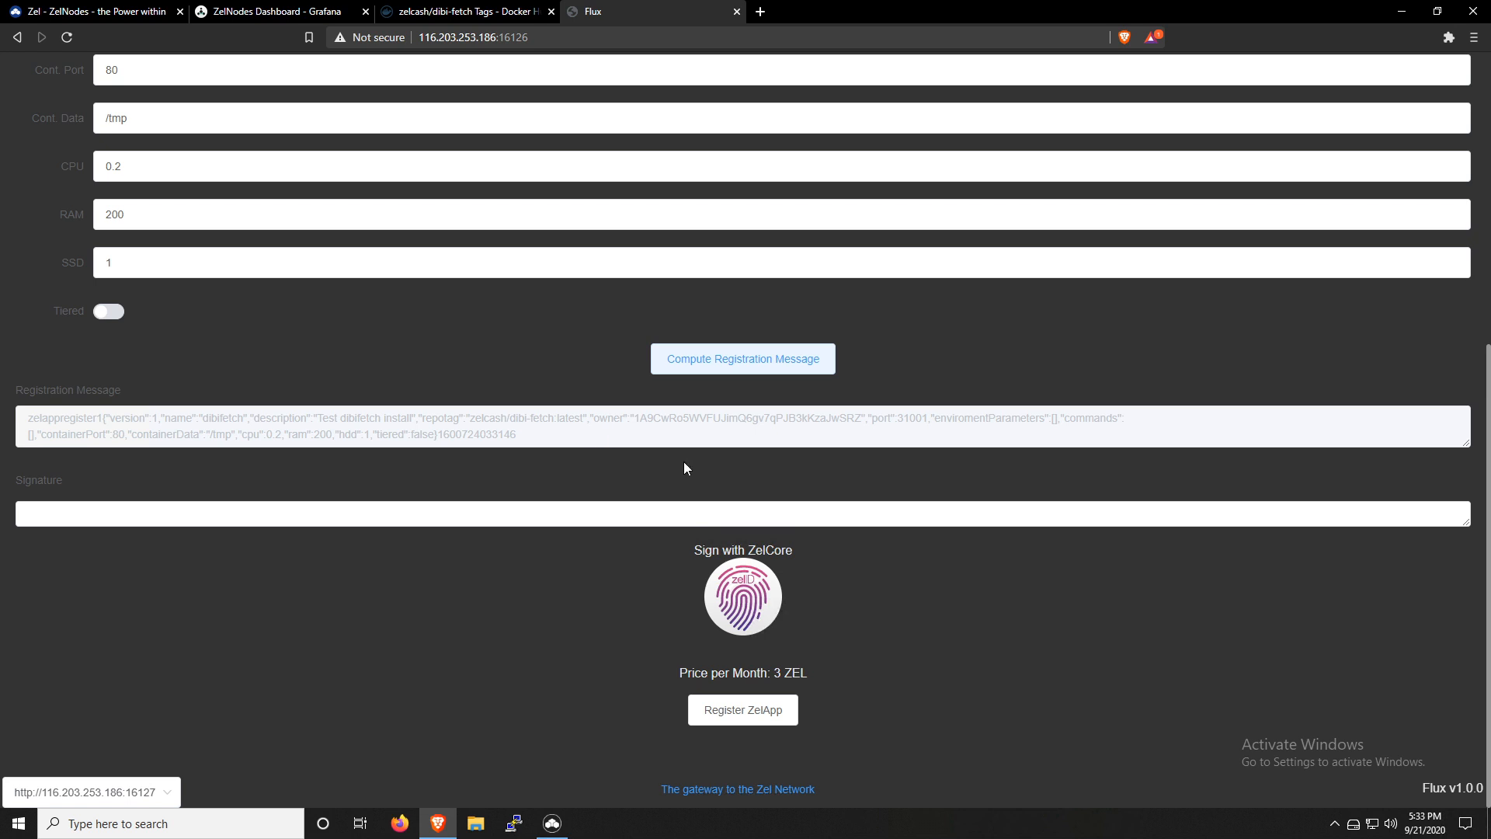
click(743, 602)
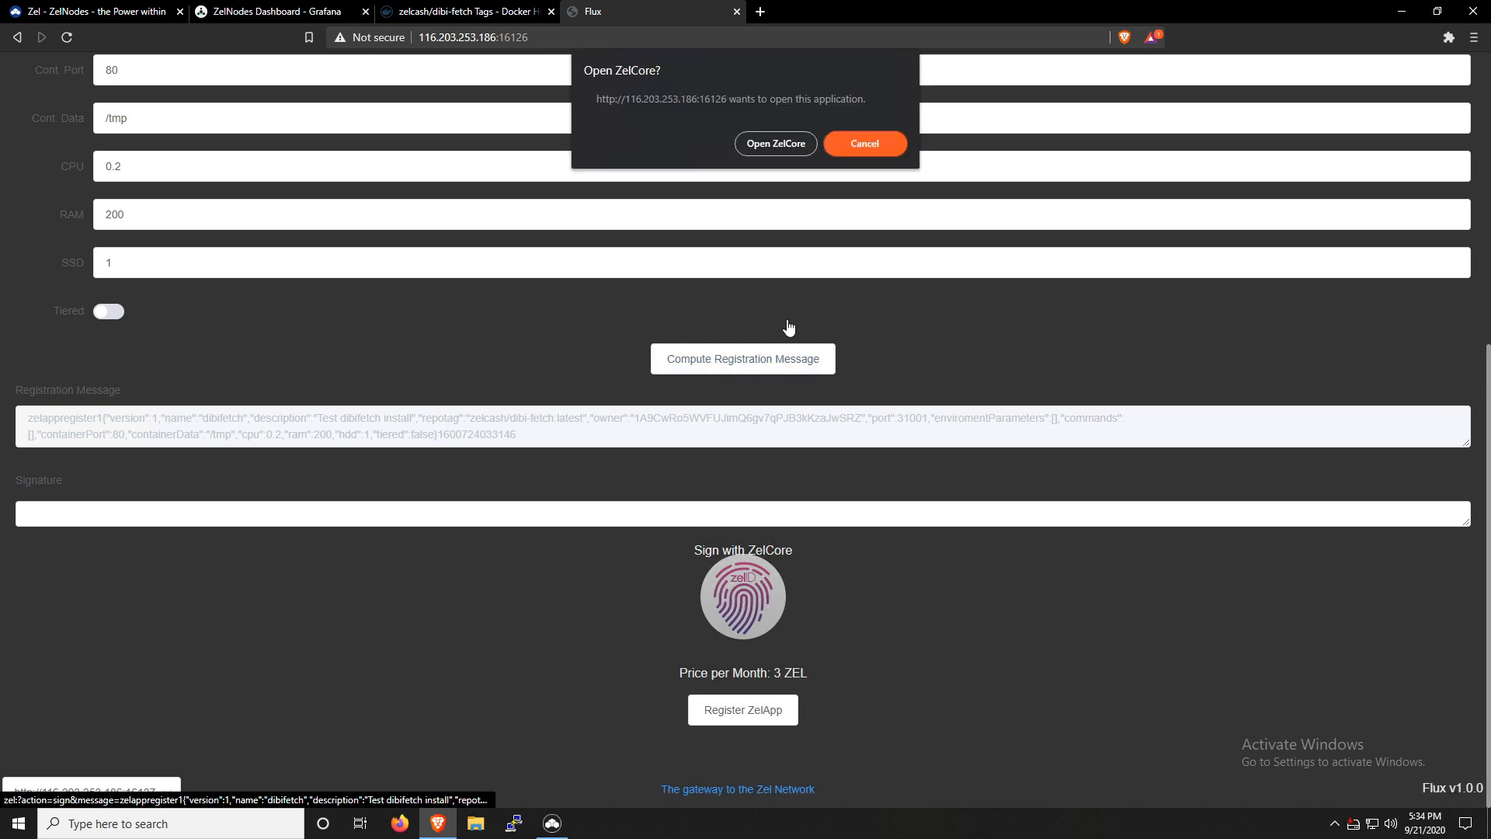
click(779, 145)
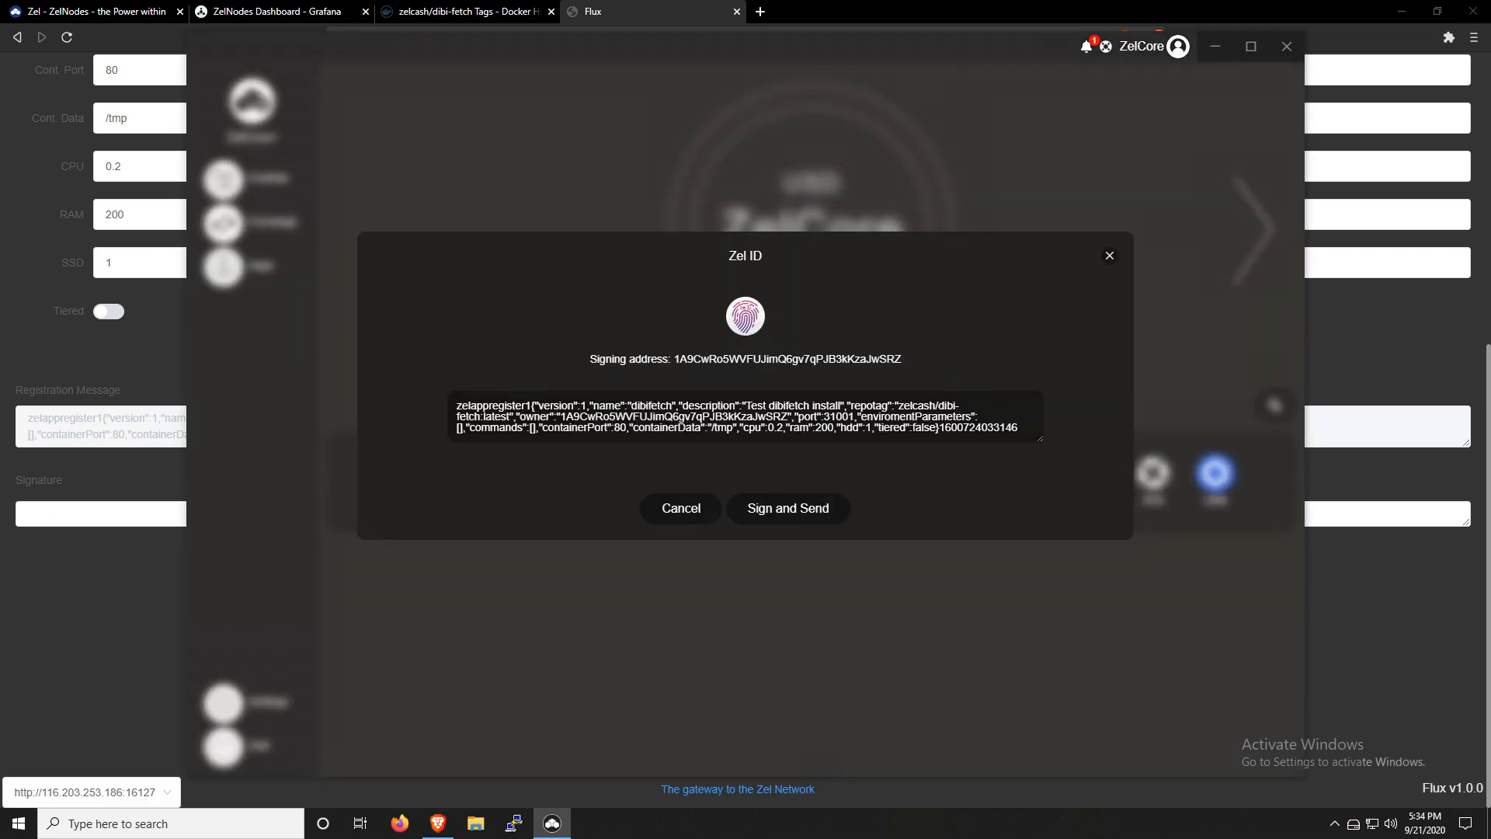
click(786, 515)
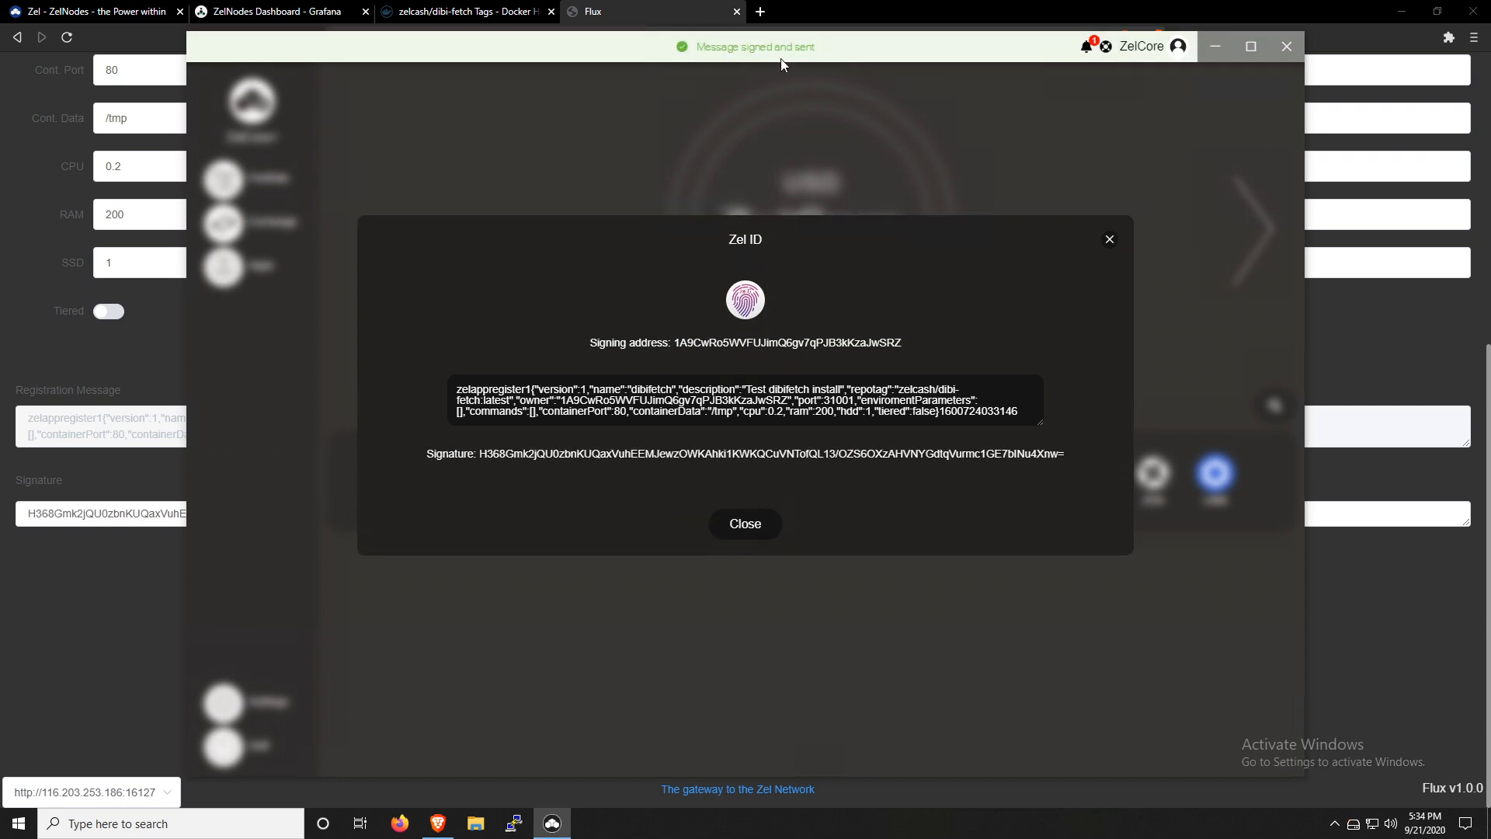
click(81, 600)
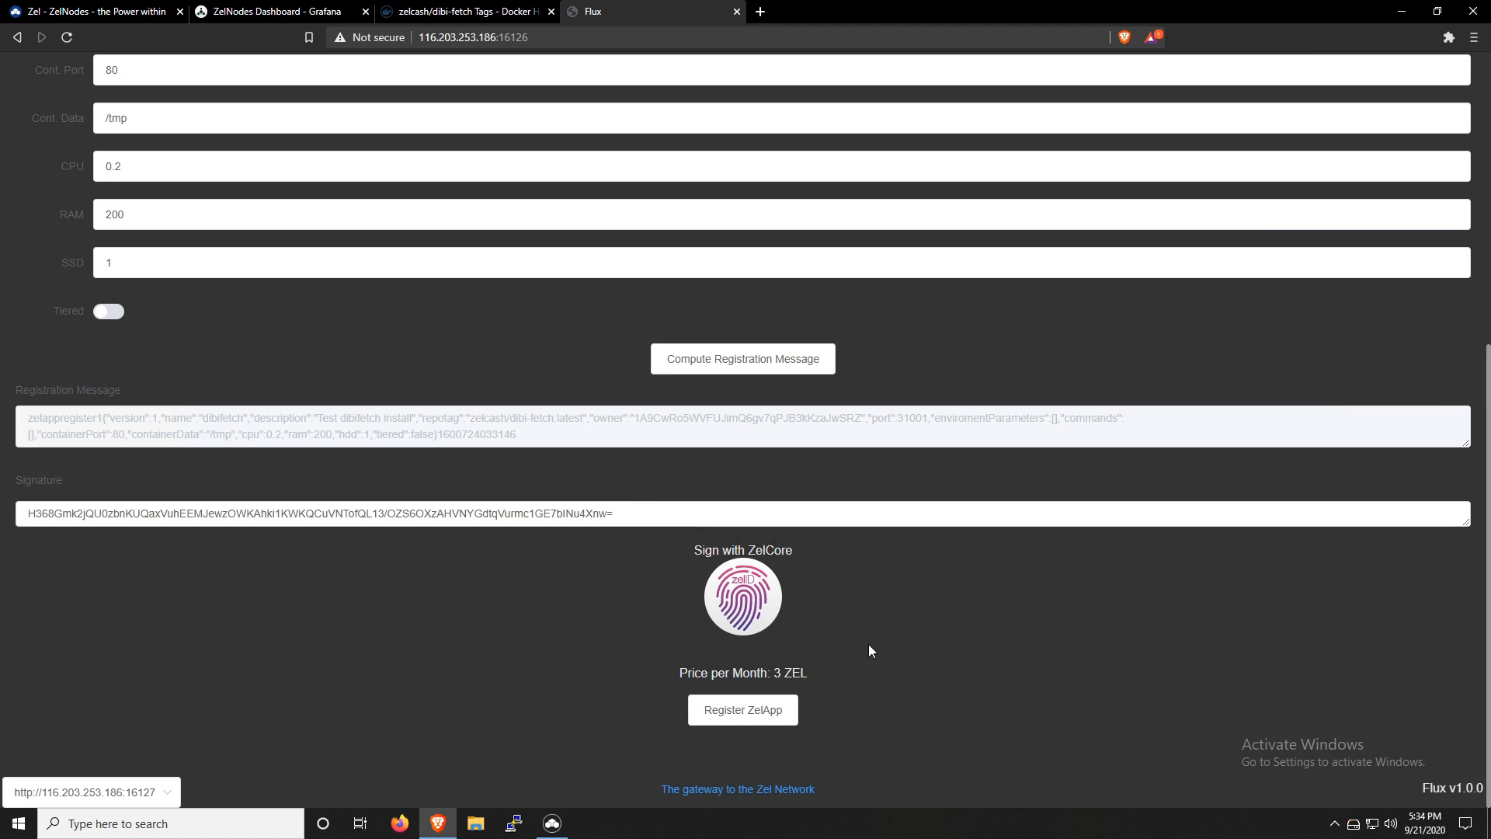
Register the ZelApp and review the payment address and instructions for finishing the registration
click(746, 711)
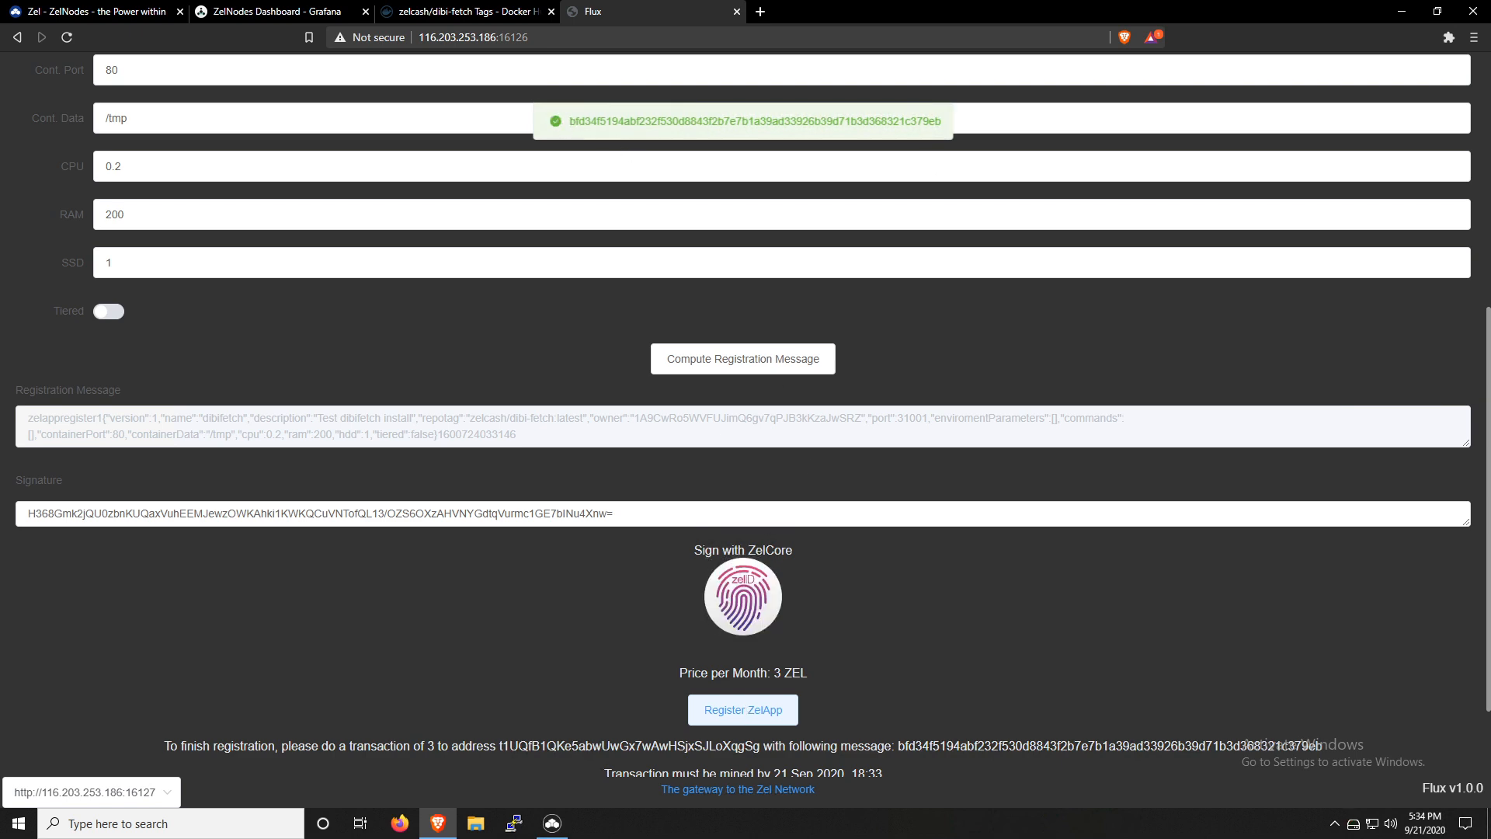
scroll(357, 662, down, 3)
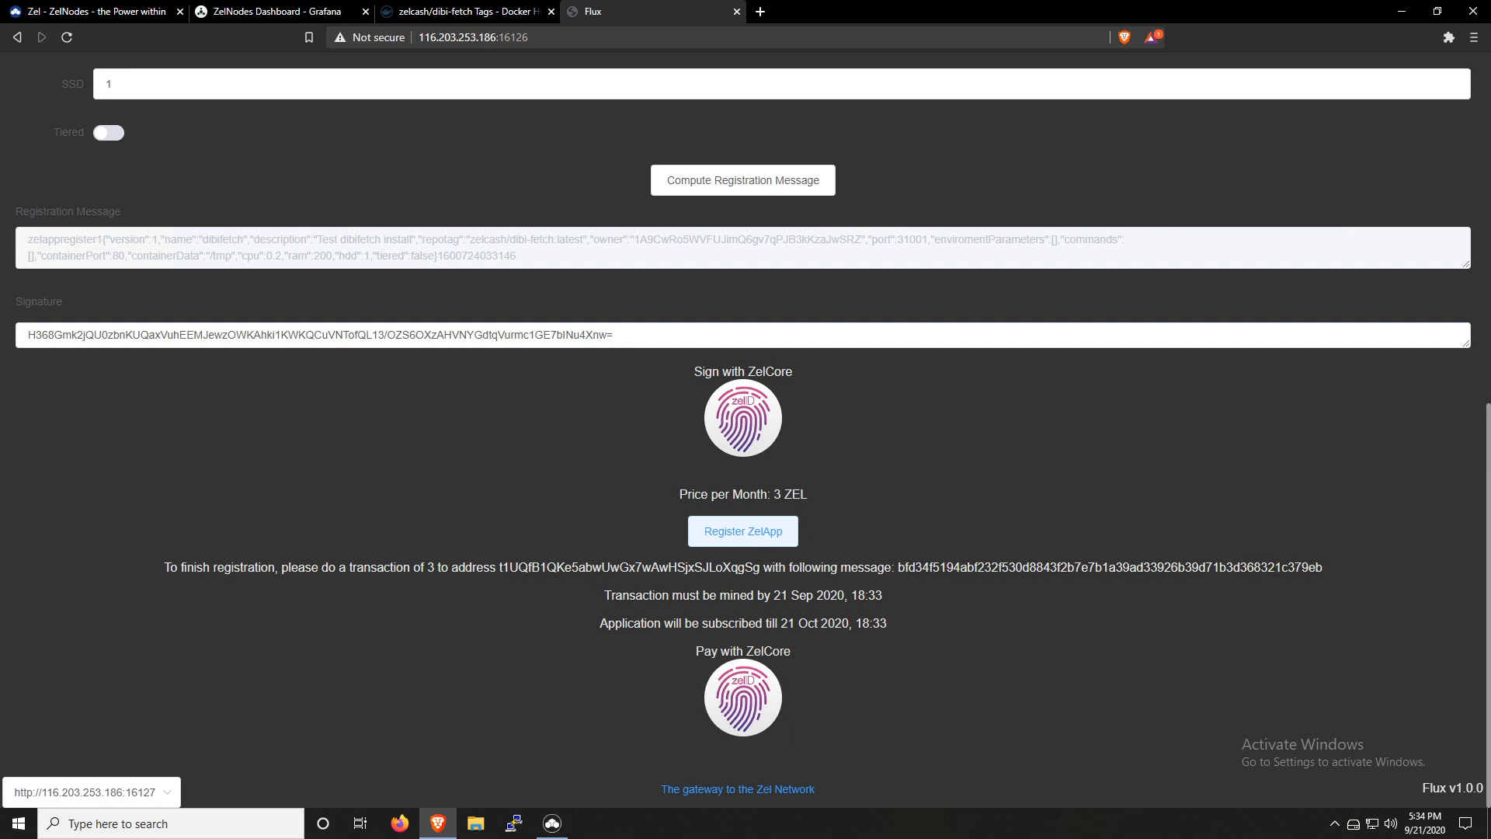
double_click(630, 567)
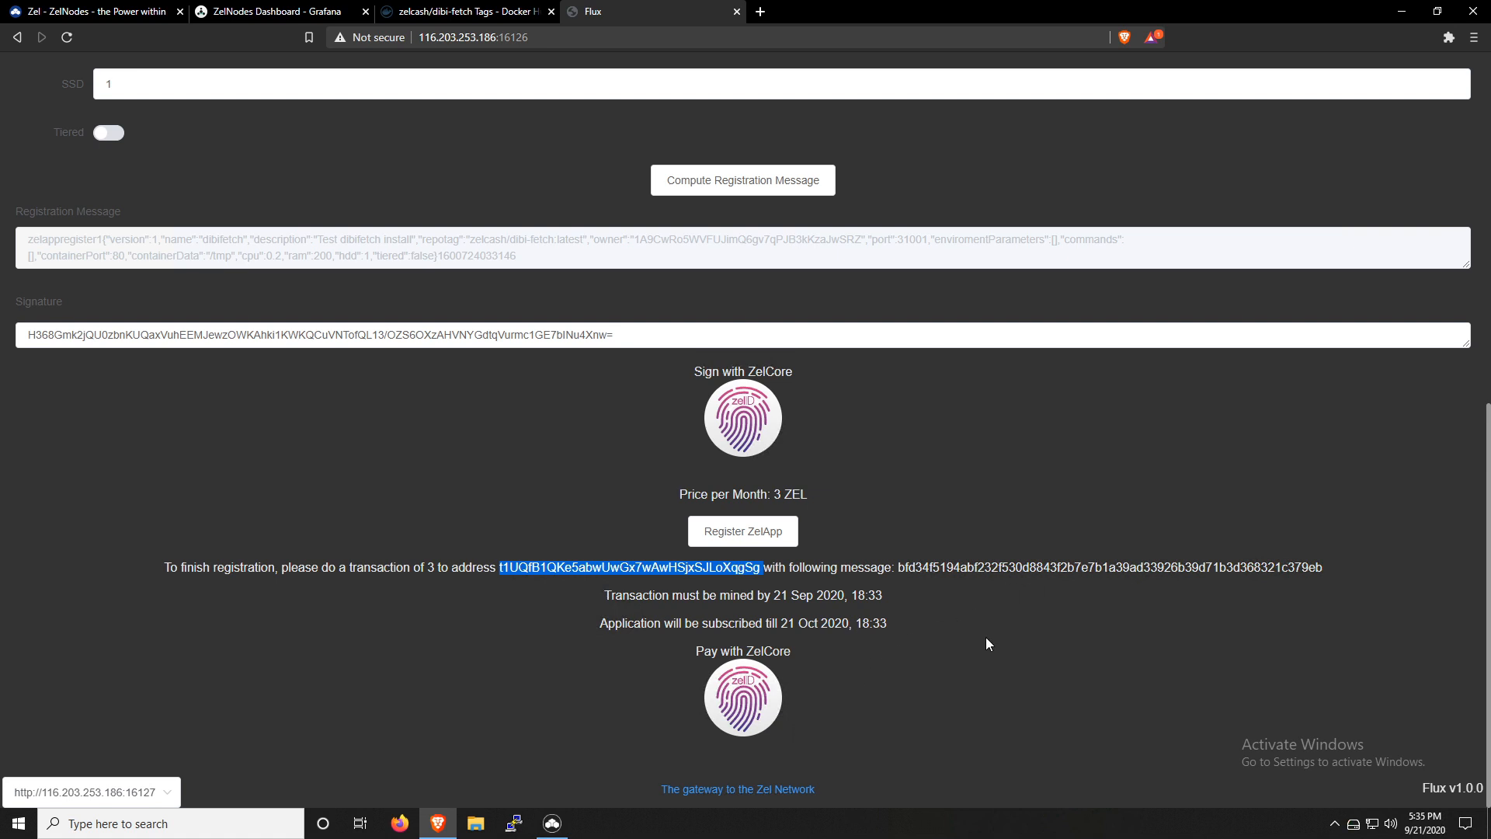
click(1006, 632)
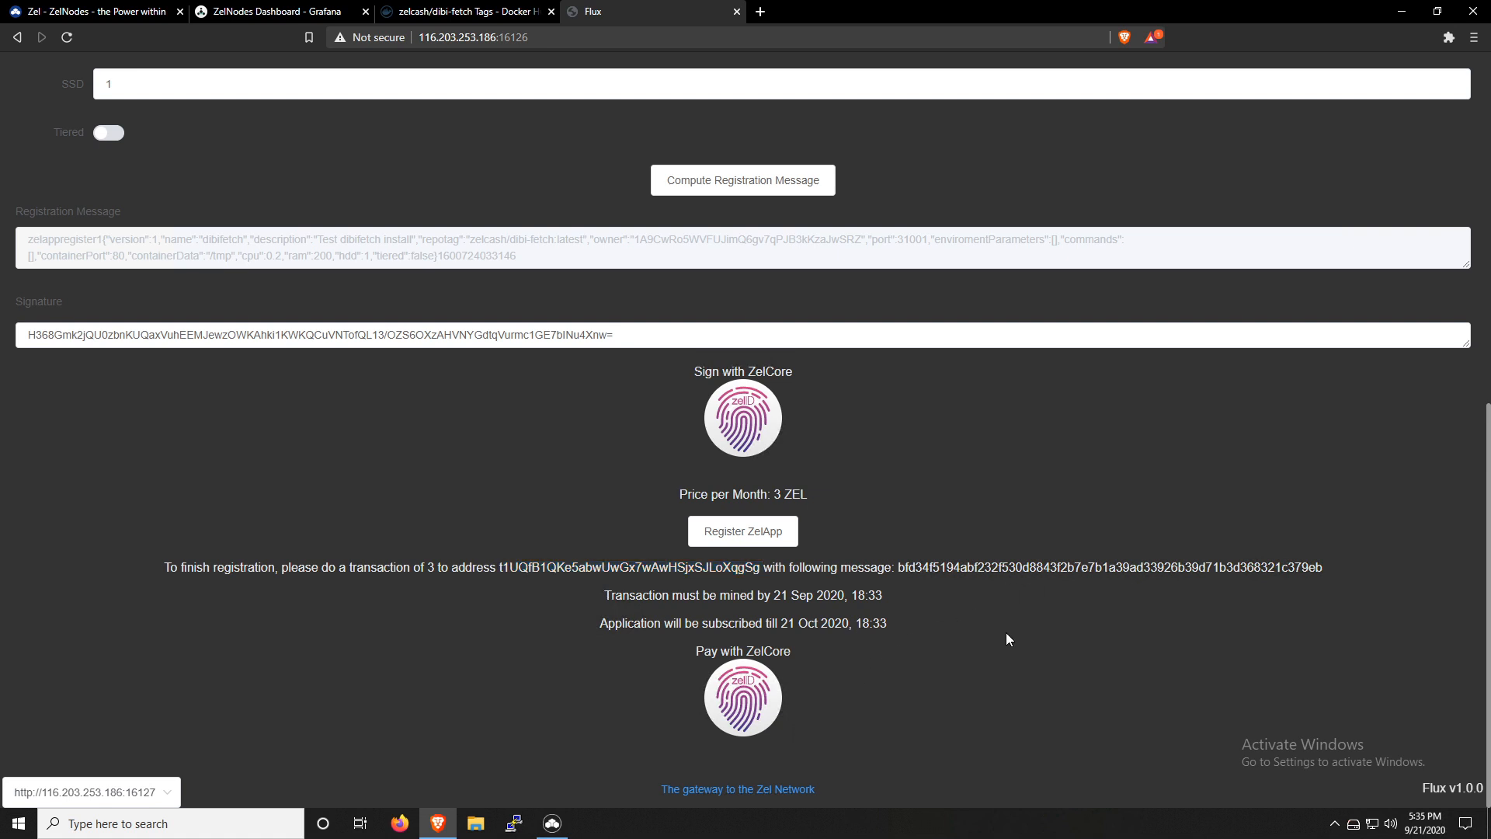
Pay the 3 ZEL registration fee through ZelCore with the Normal fee option, close the transaction confirmation and return to Flux
click(745, 697)
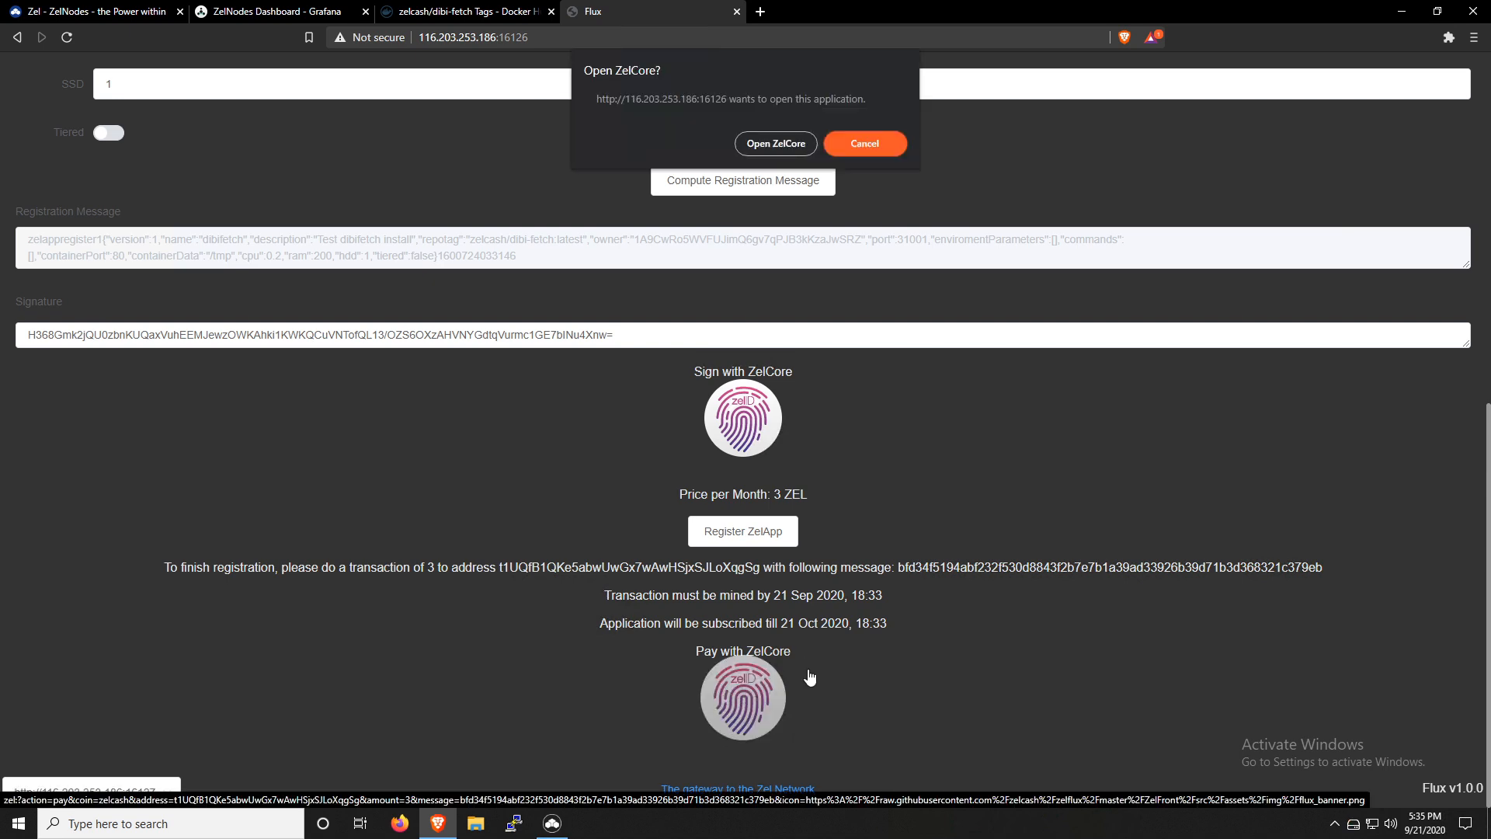
click(776, 144)
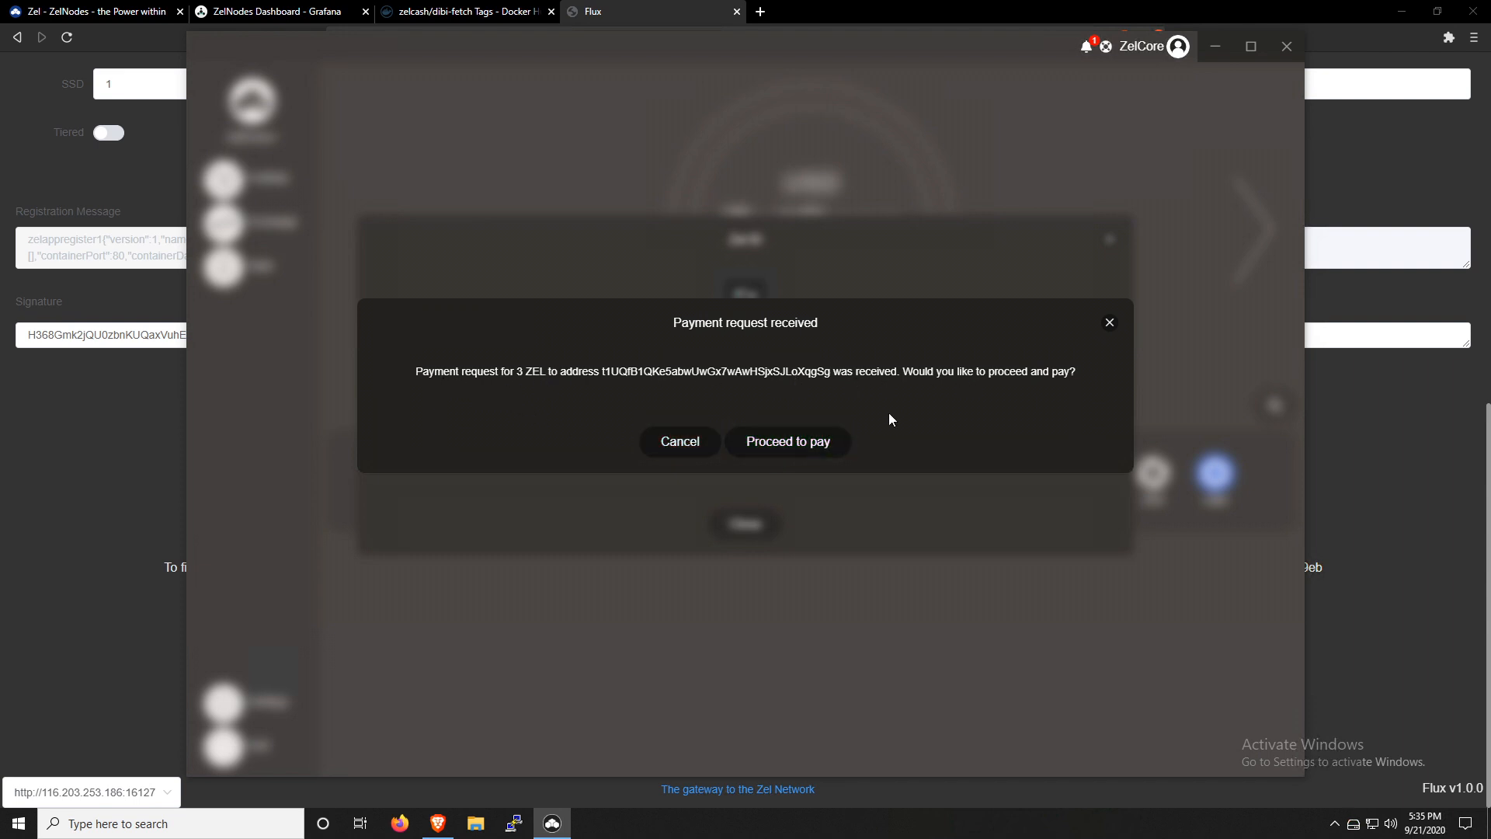
click(789, 444)
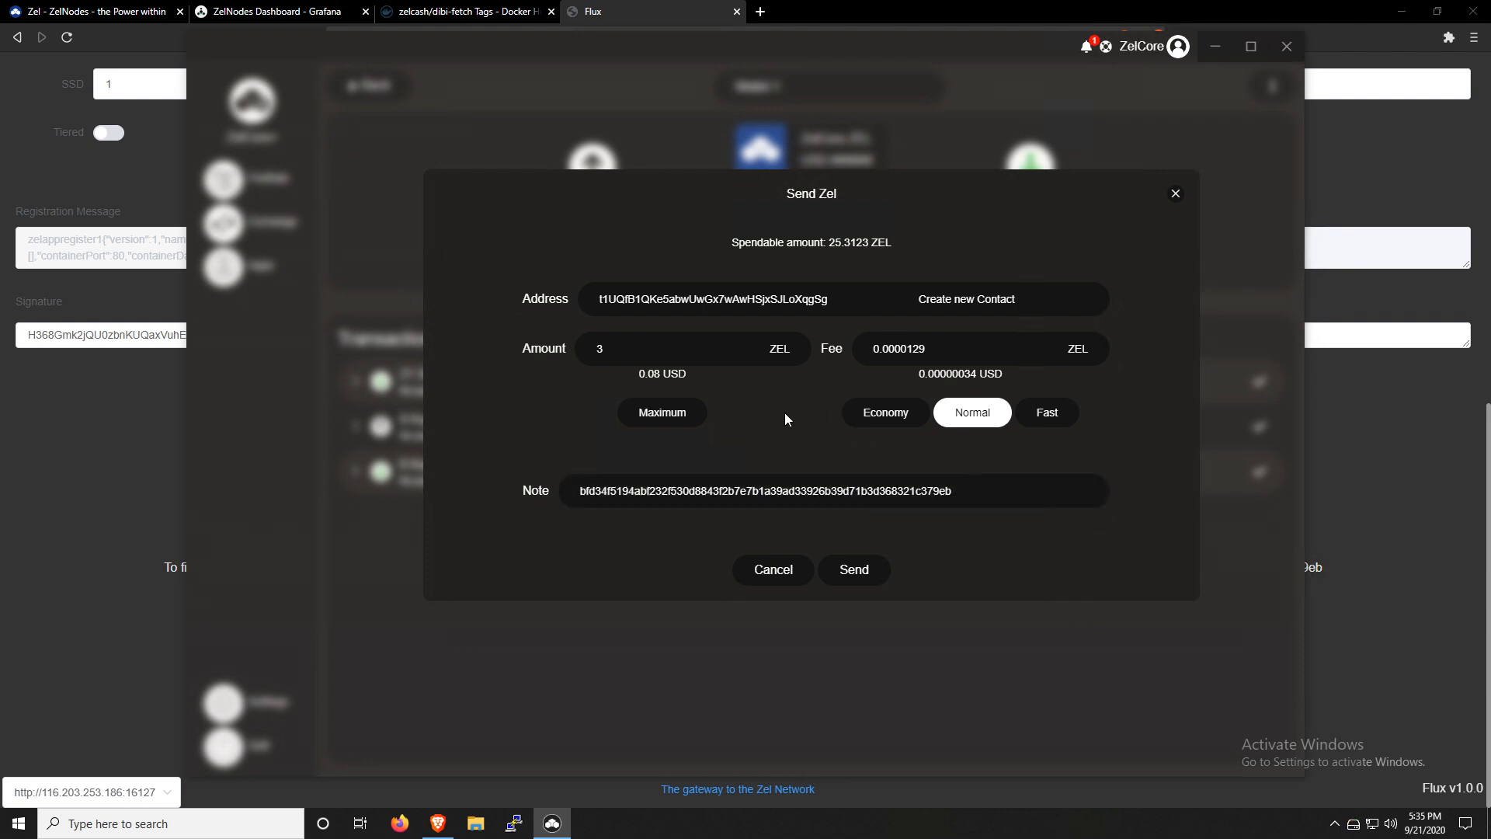
click(854, 569)
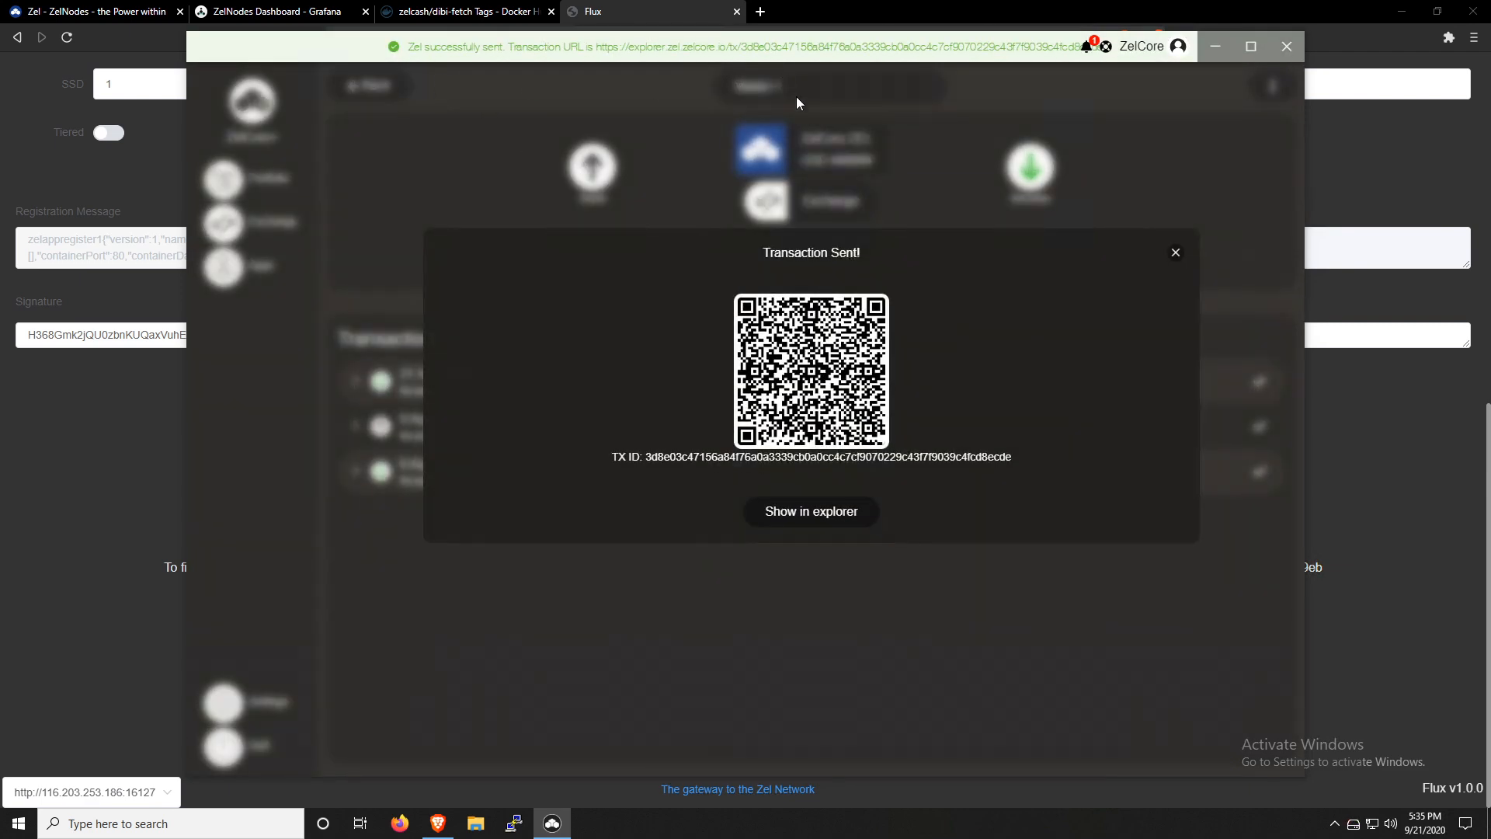
click(1175, 253)
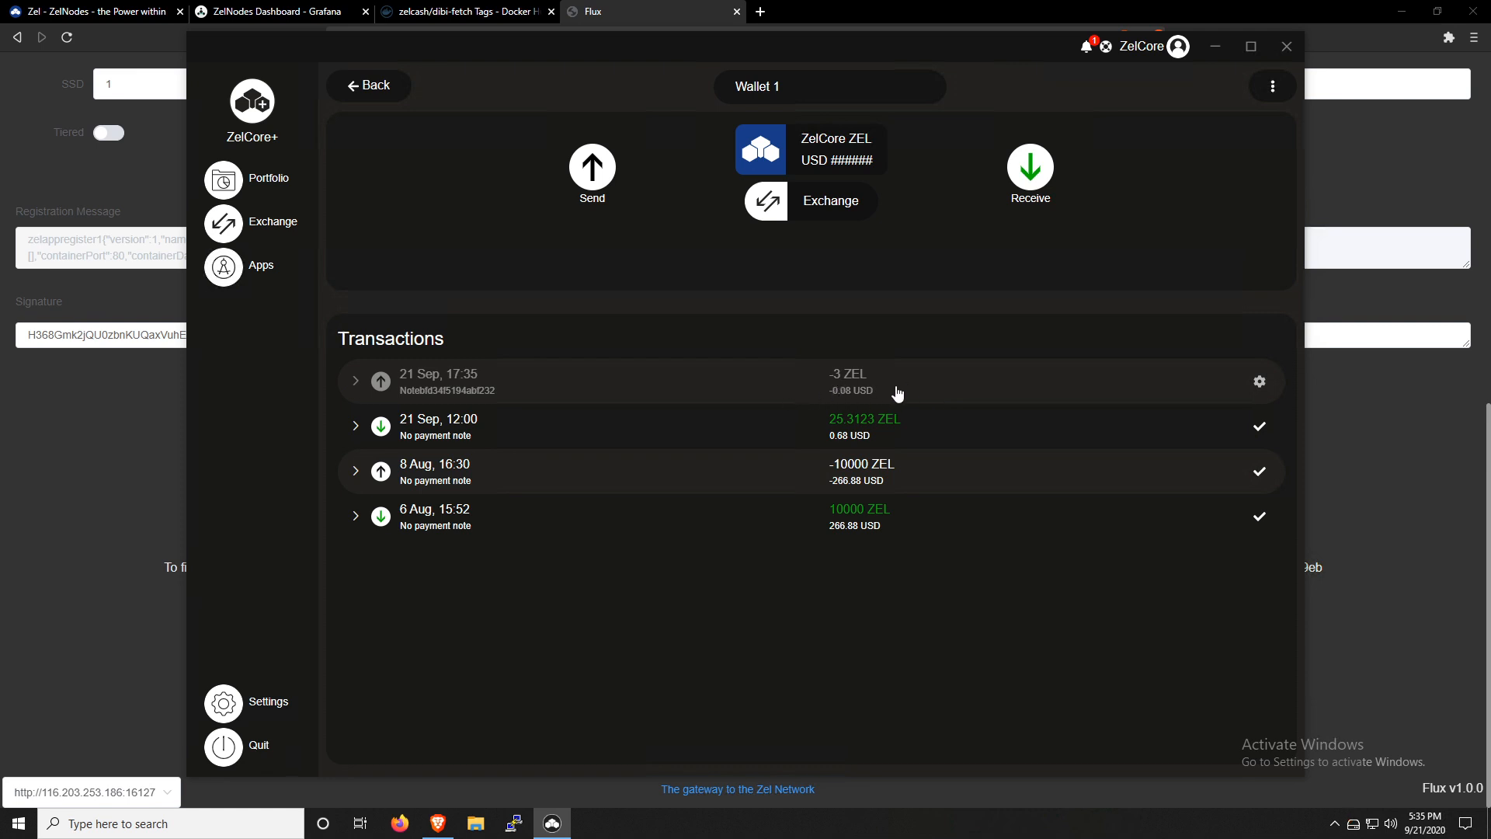
click(97, 503)
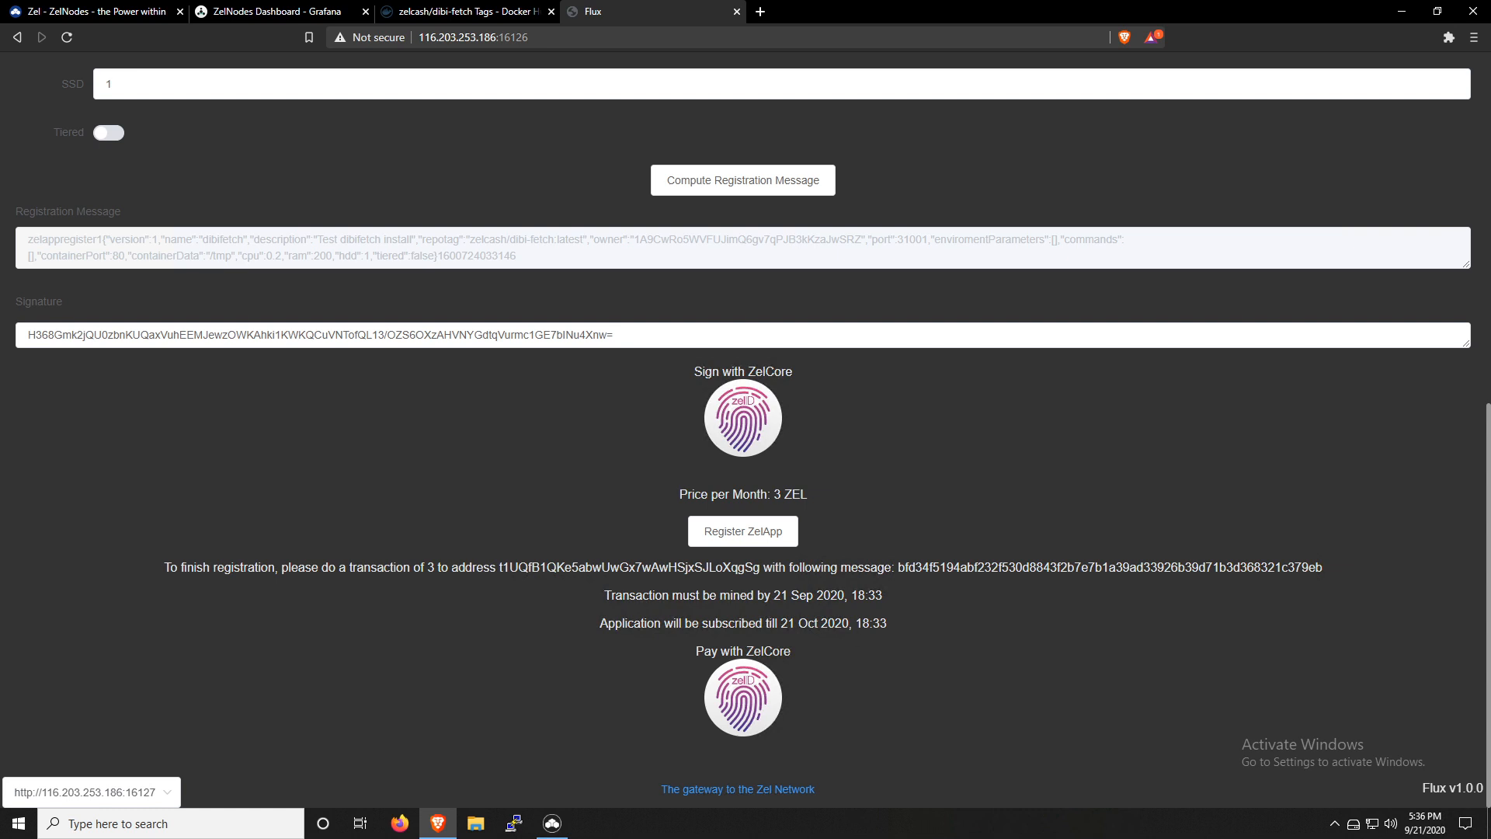
Switch to ZelCore, expand the details of the latest 3 ZEL transaction and show it in the block explorer
click(552, 823)
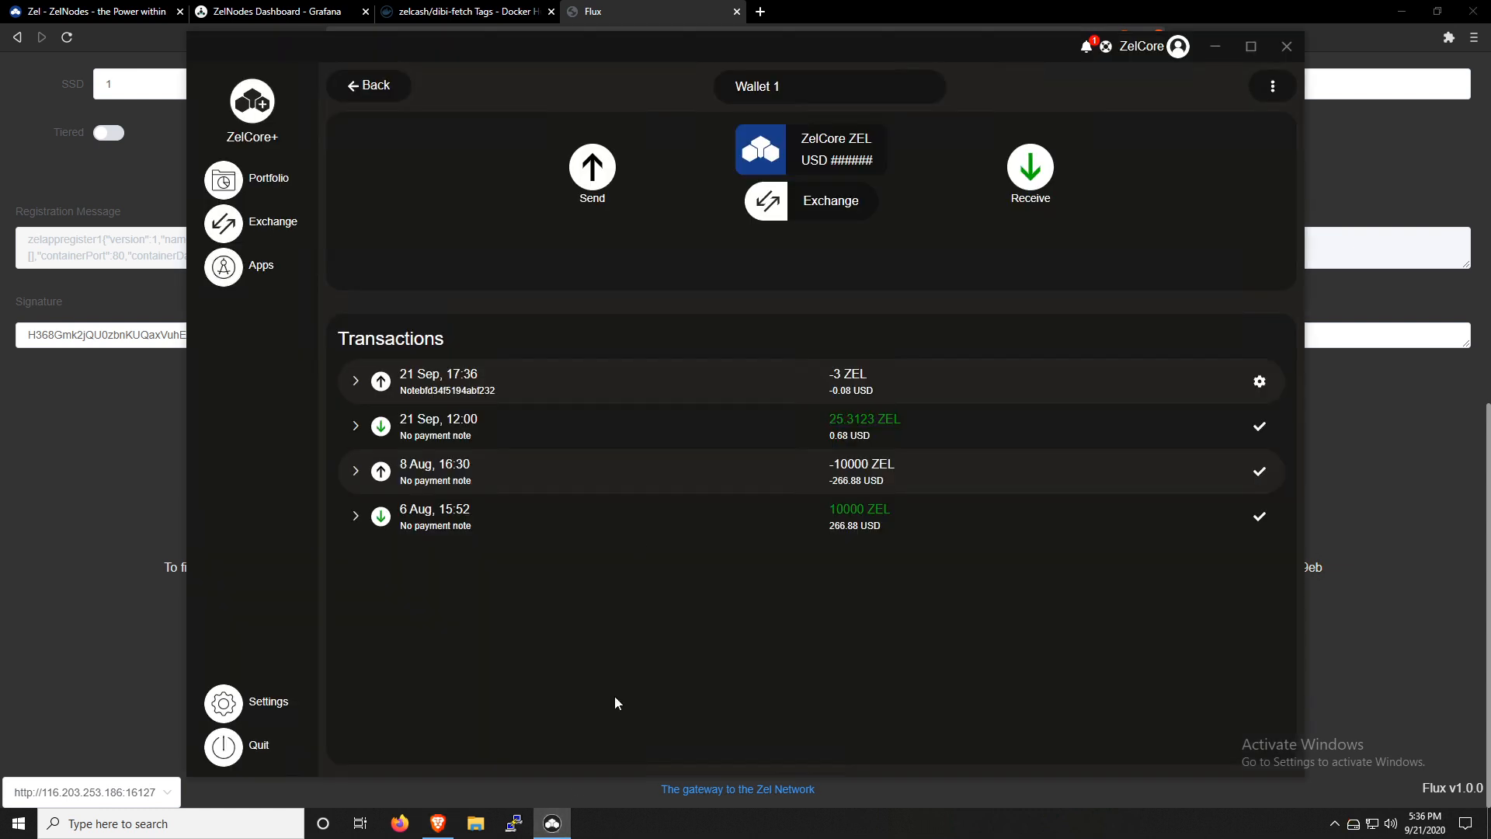
click(1262, 387)
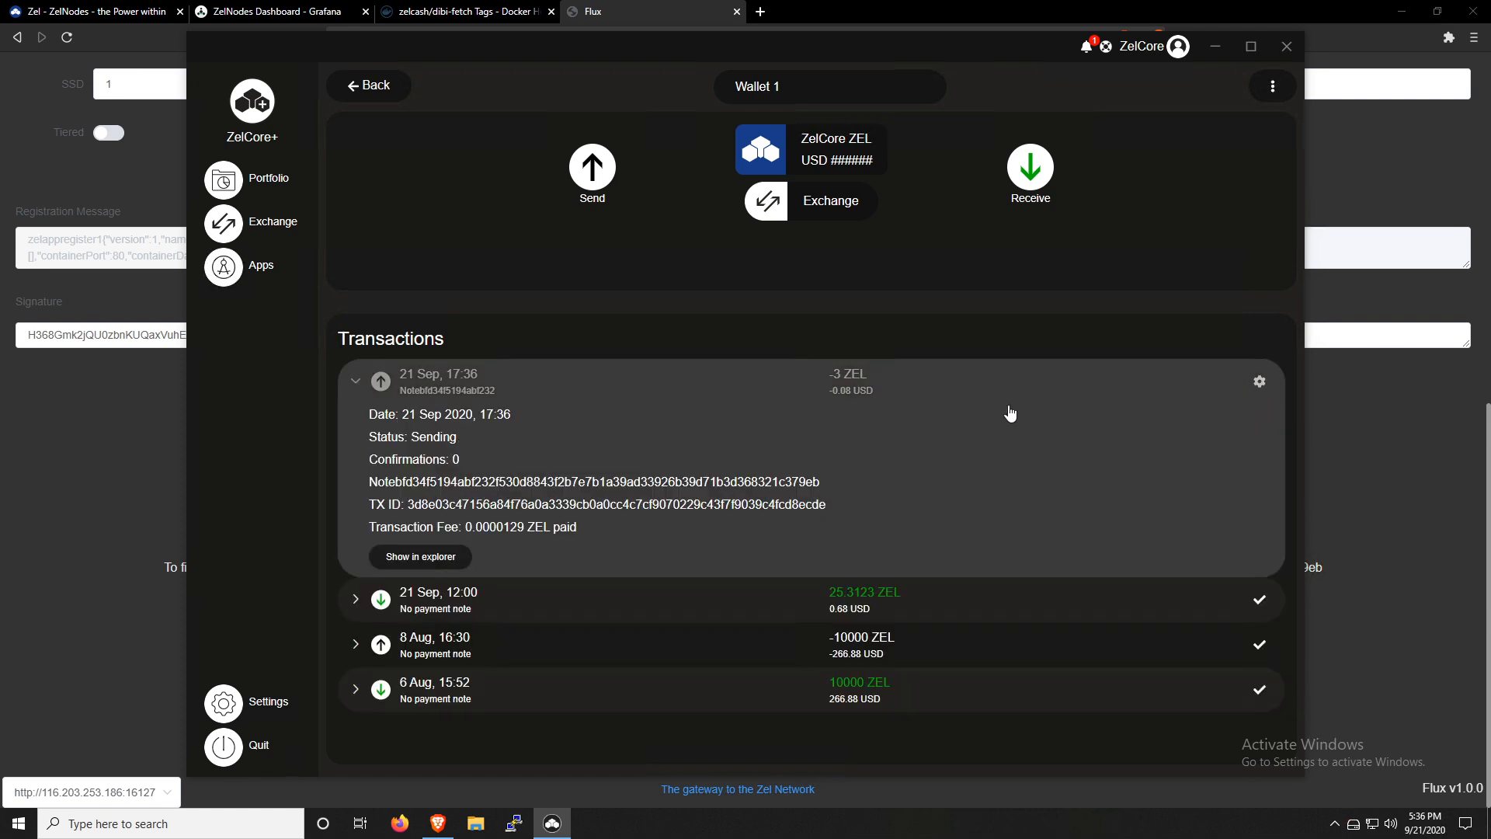
click(442, 561)
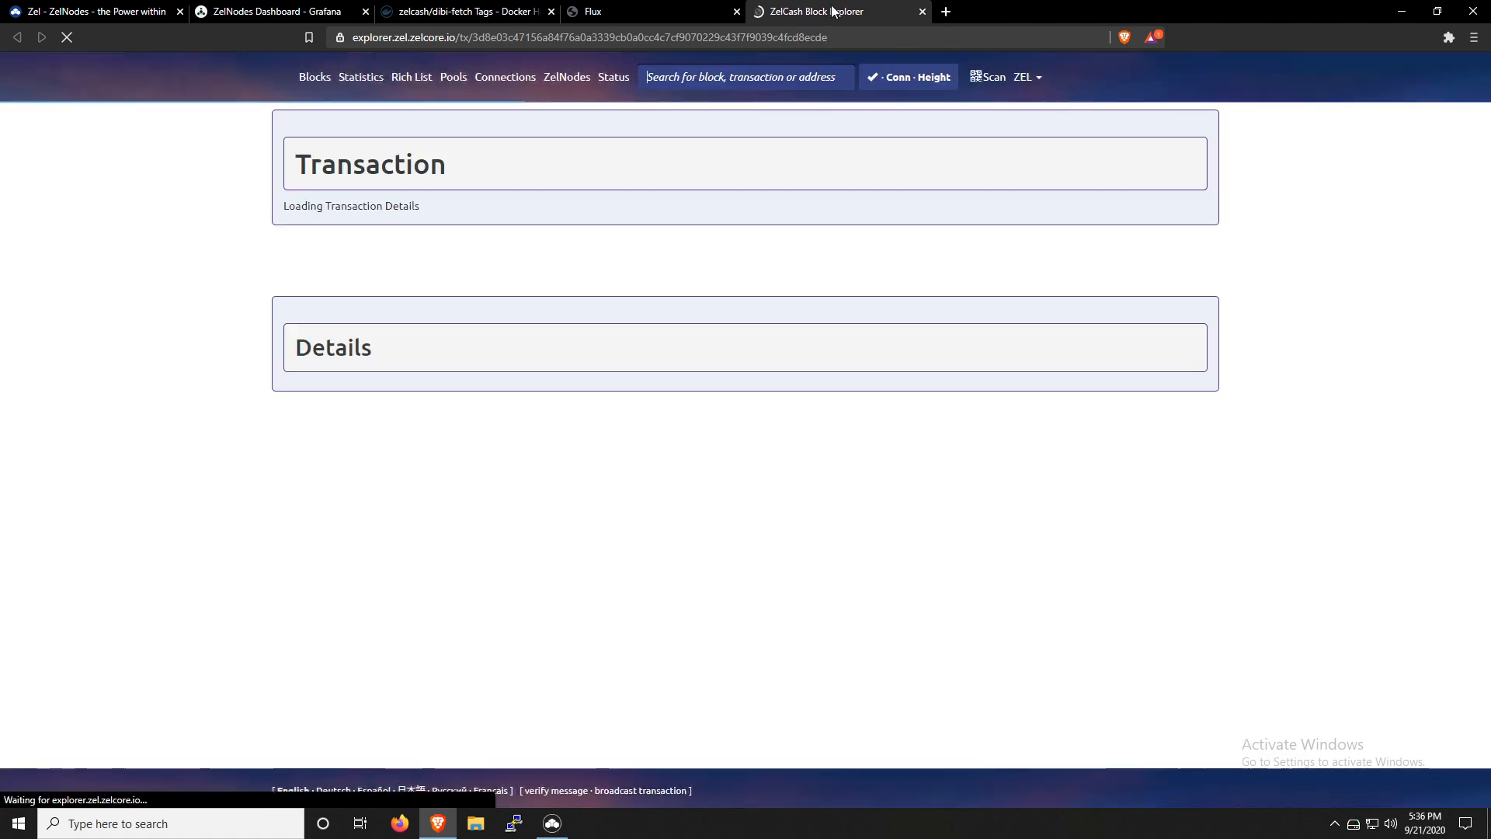
Examine the transaction's block inclusion status in the Summary and its OP_RETURN registration message in the Details
scroll(1265, 469, down, 1)
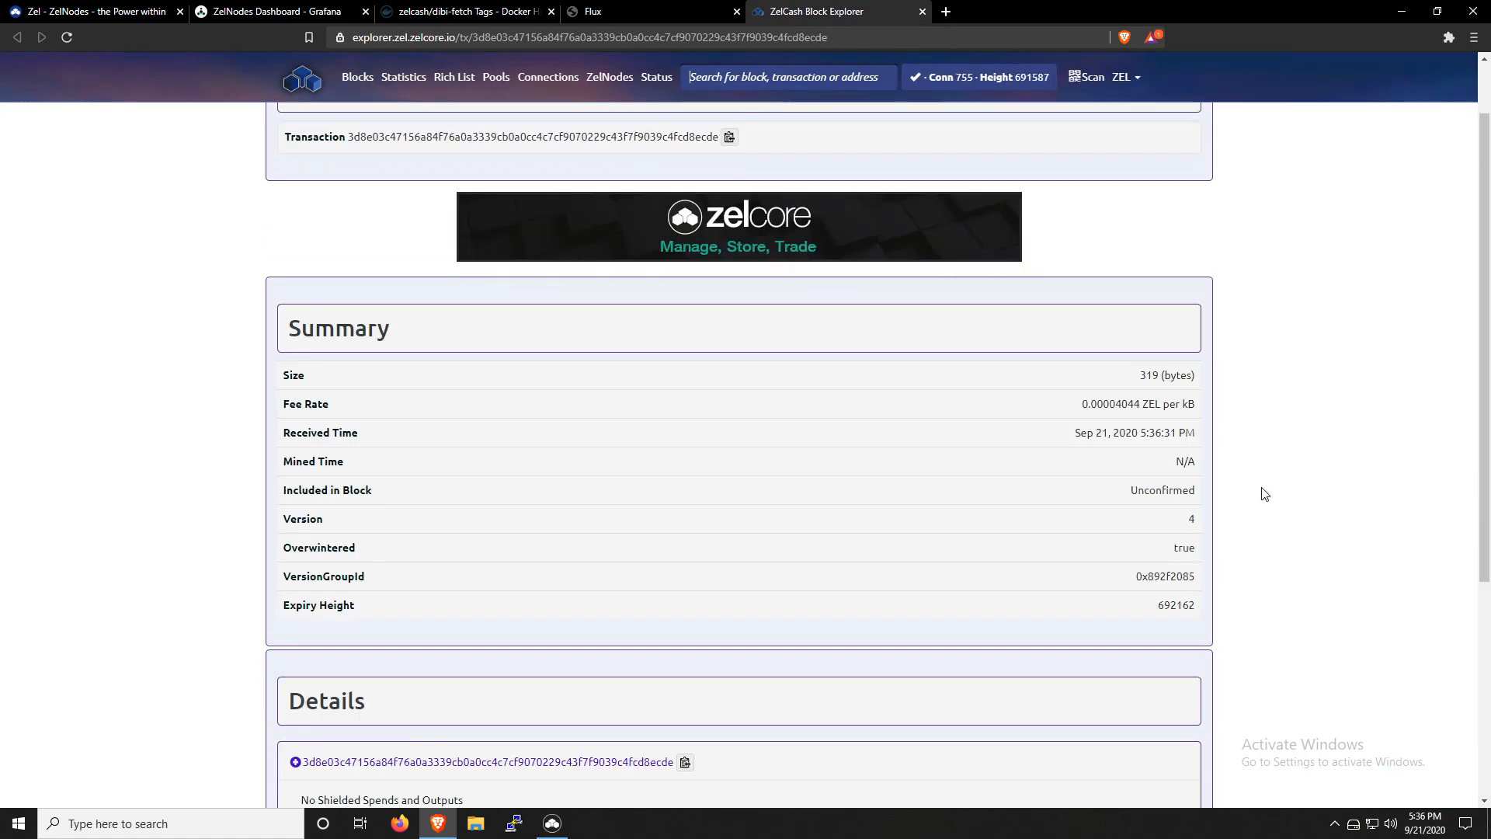
double_click(1162, 490)
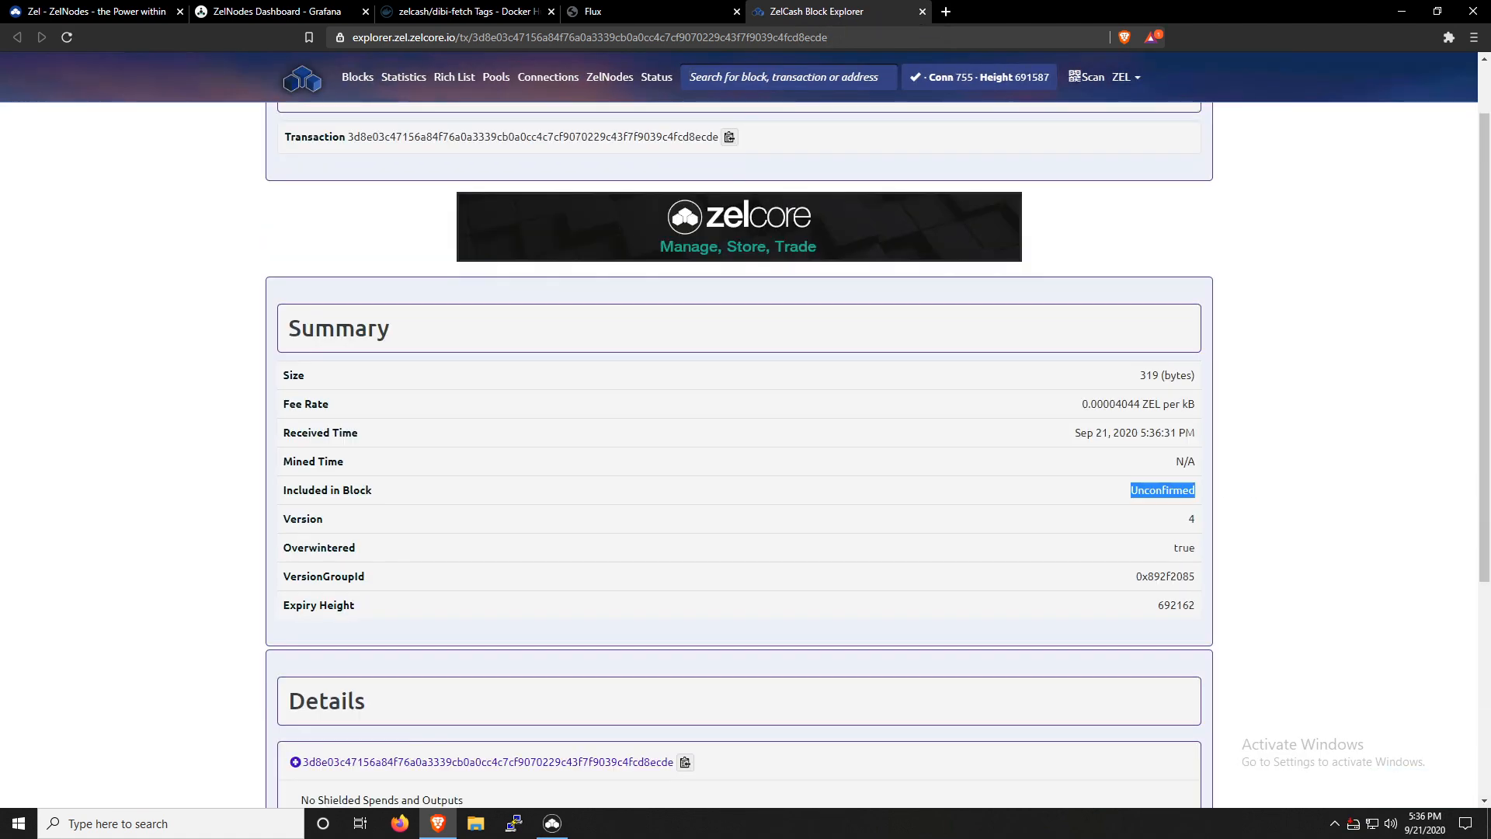
click(1231, 506)
scroll(1230, 506, down, 4)
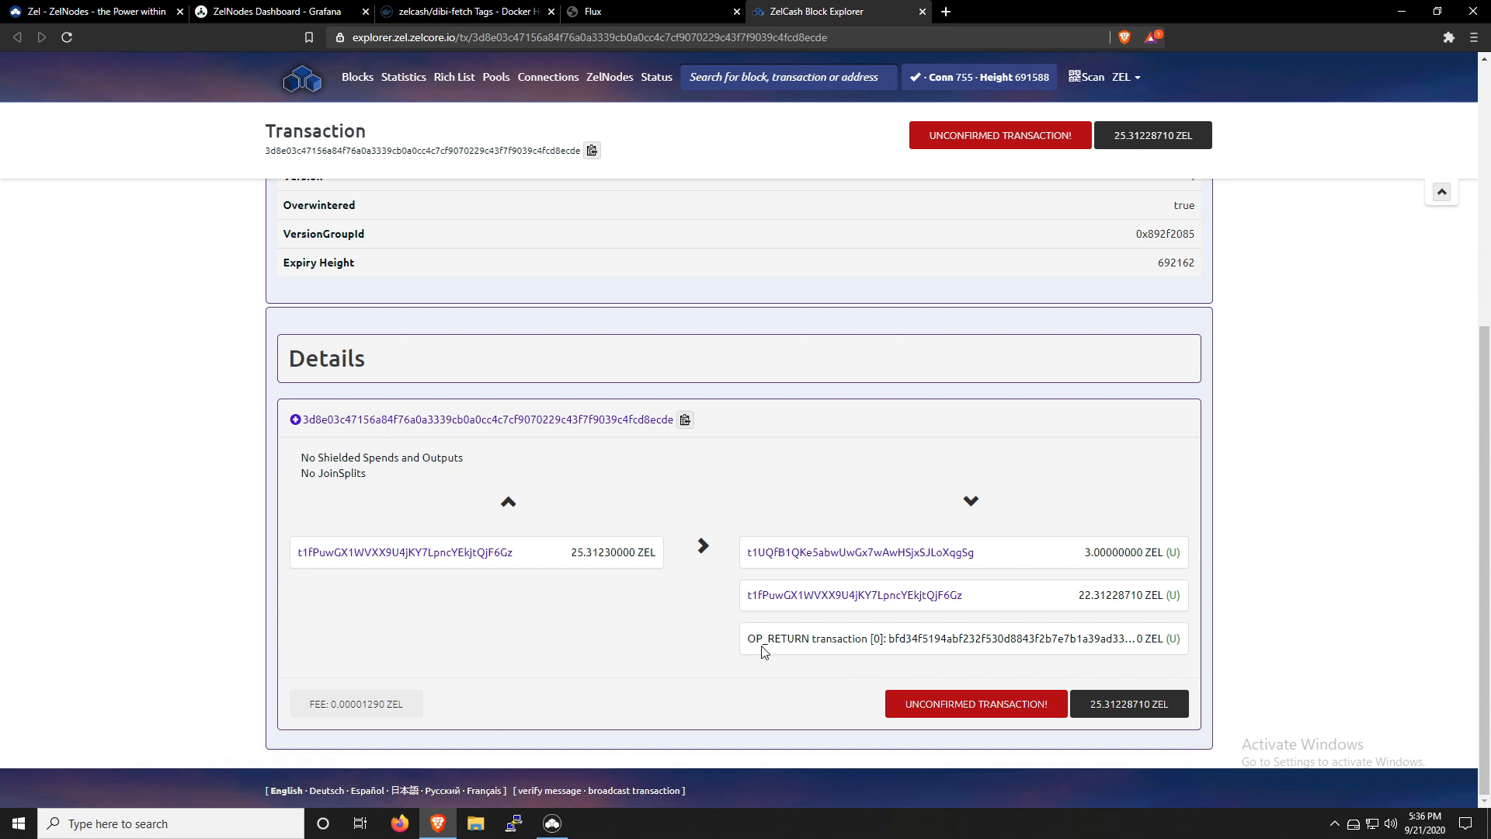
double_click(915, 649)
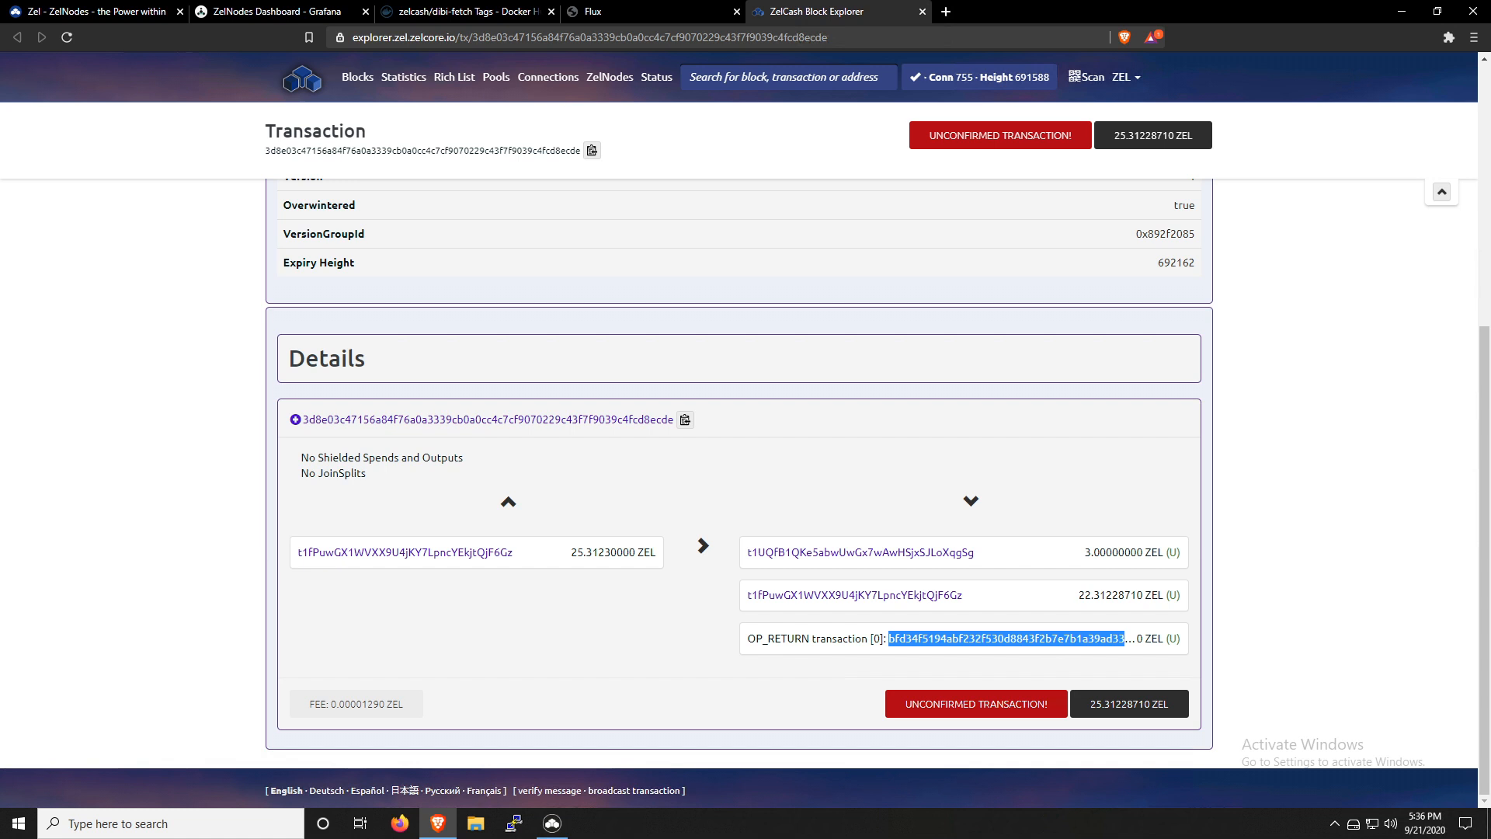
click(916, 650)
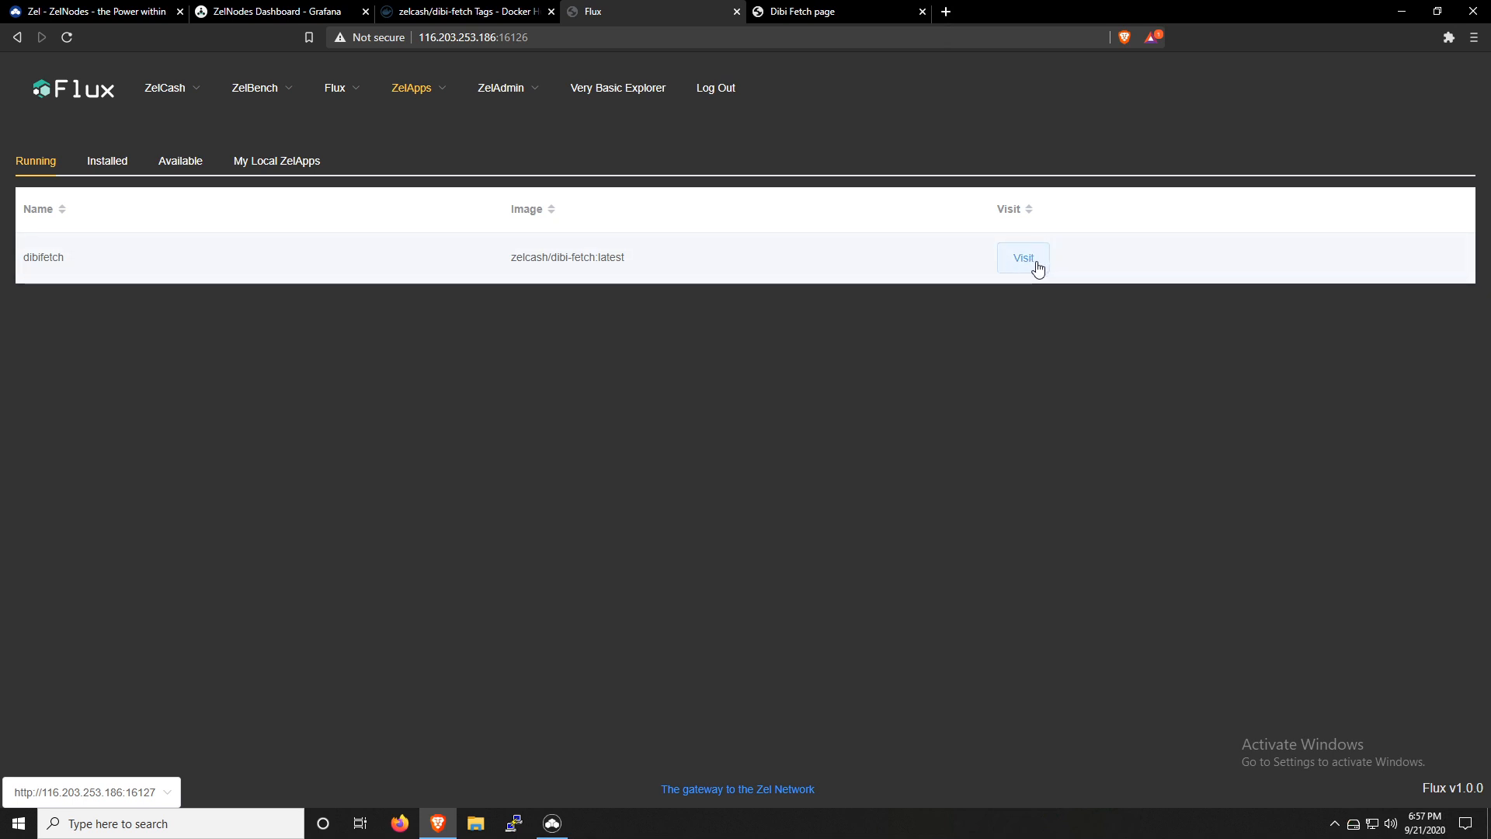
View the Dibi Fetch page, look through its full asset list and open the API usage page
click(849, 17)
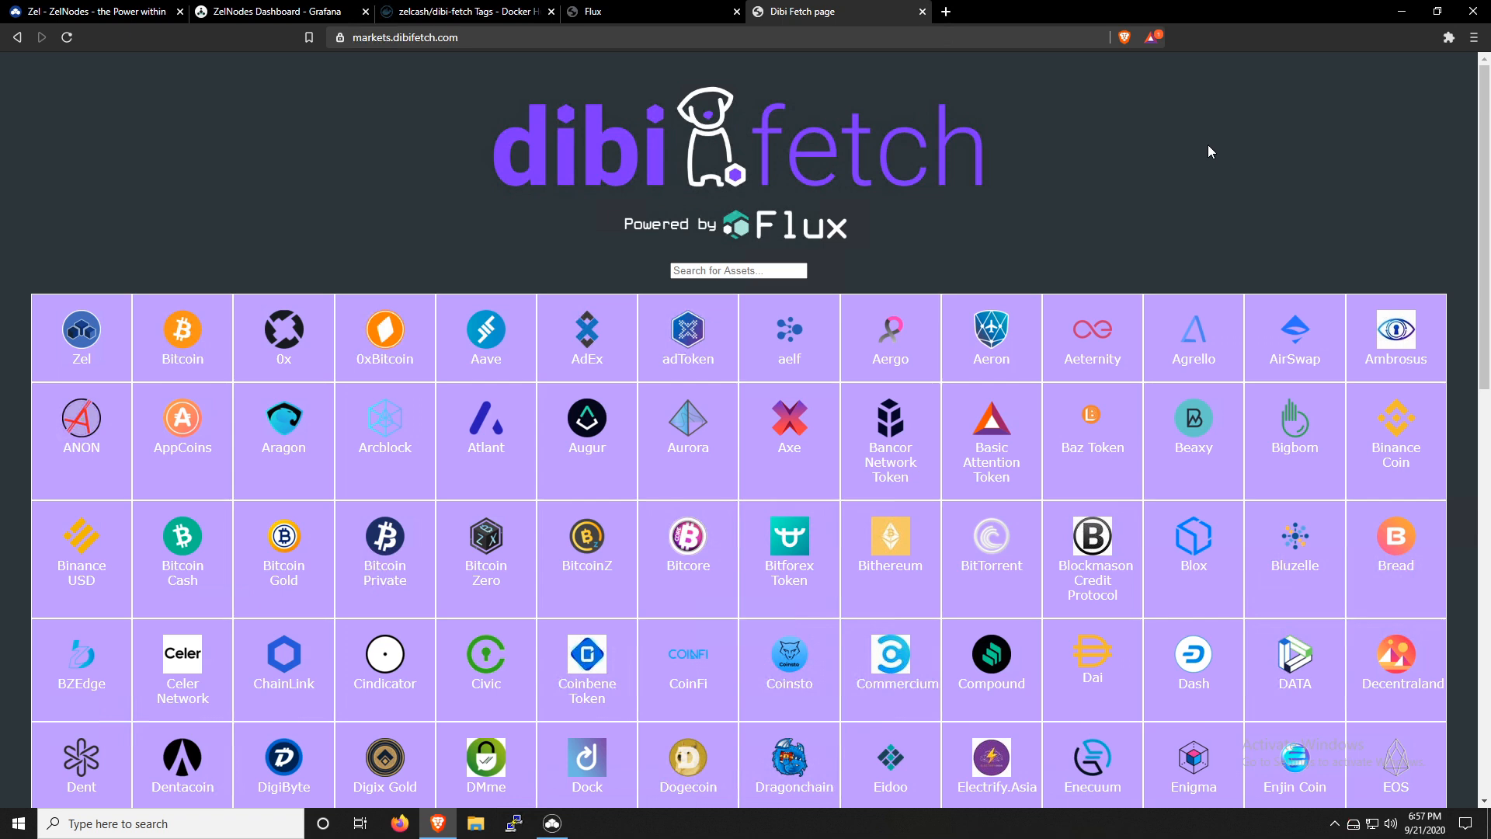
scroll(1465, 265, down, 1)
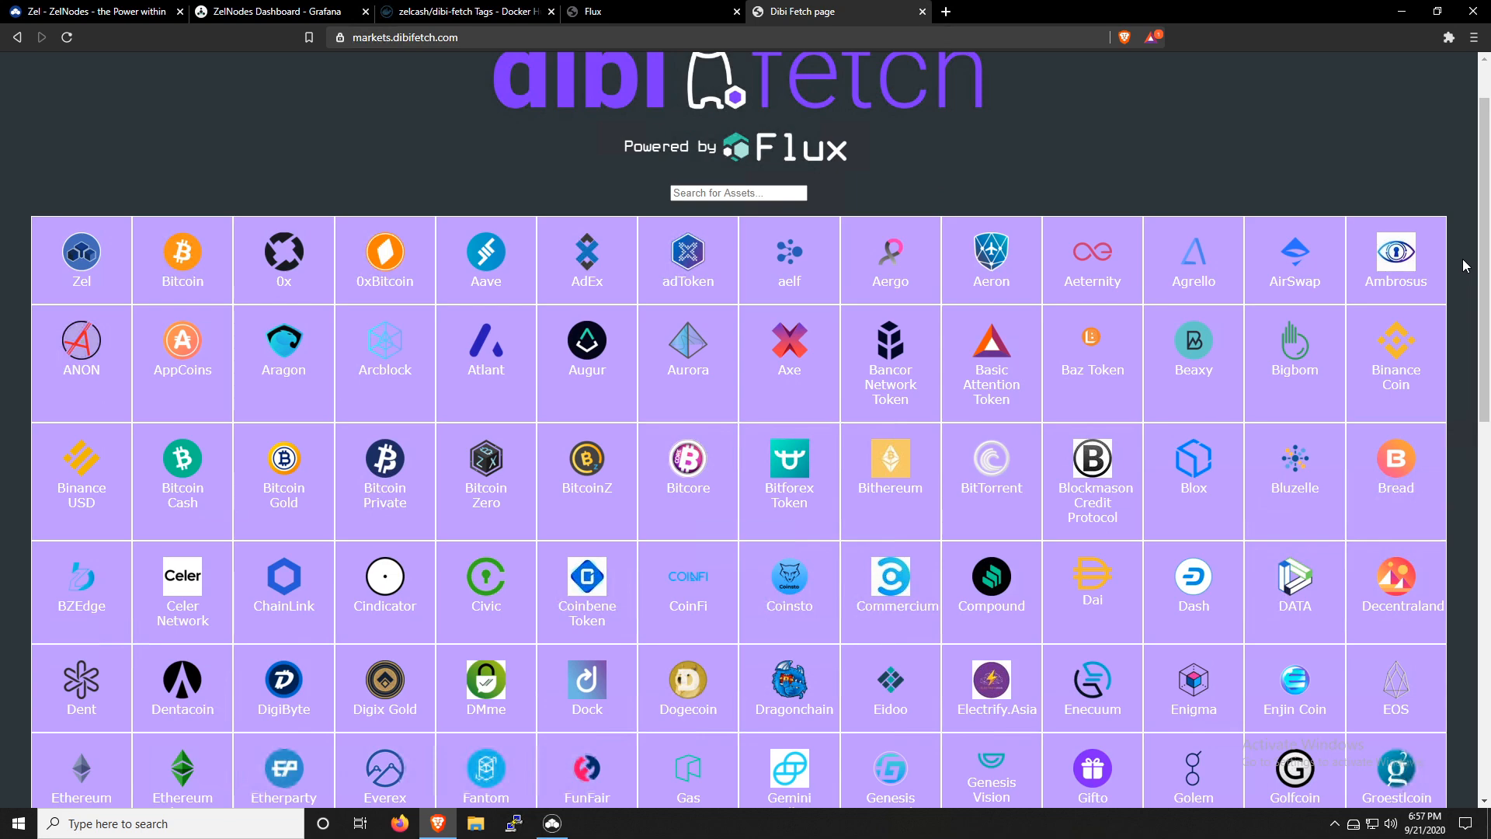
scroll(1466, 265, down, 6)
scroll(1466, 281, down, 5)
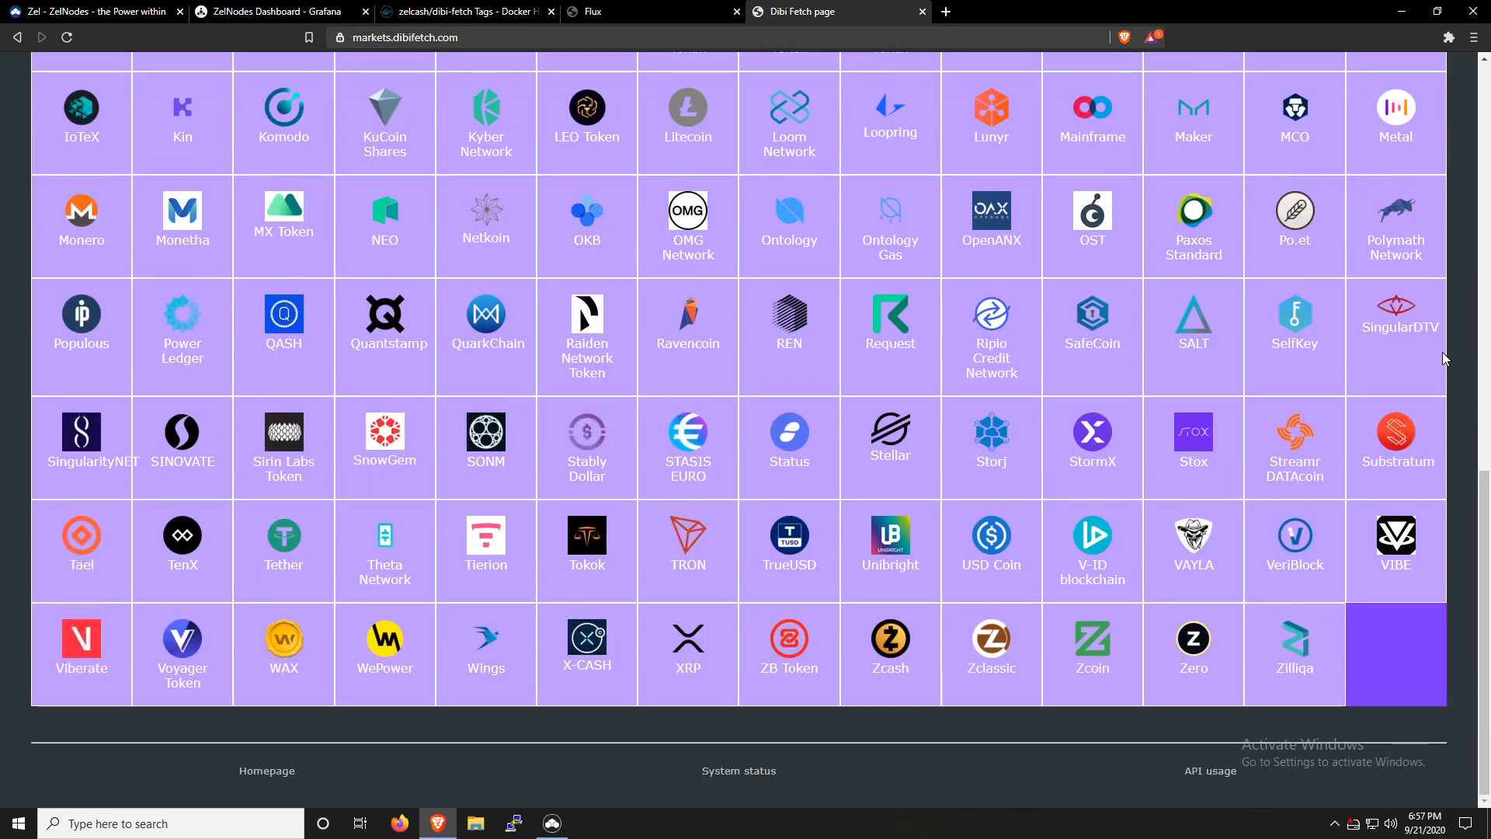
click(1209, 771)
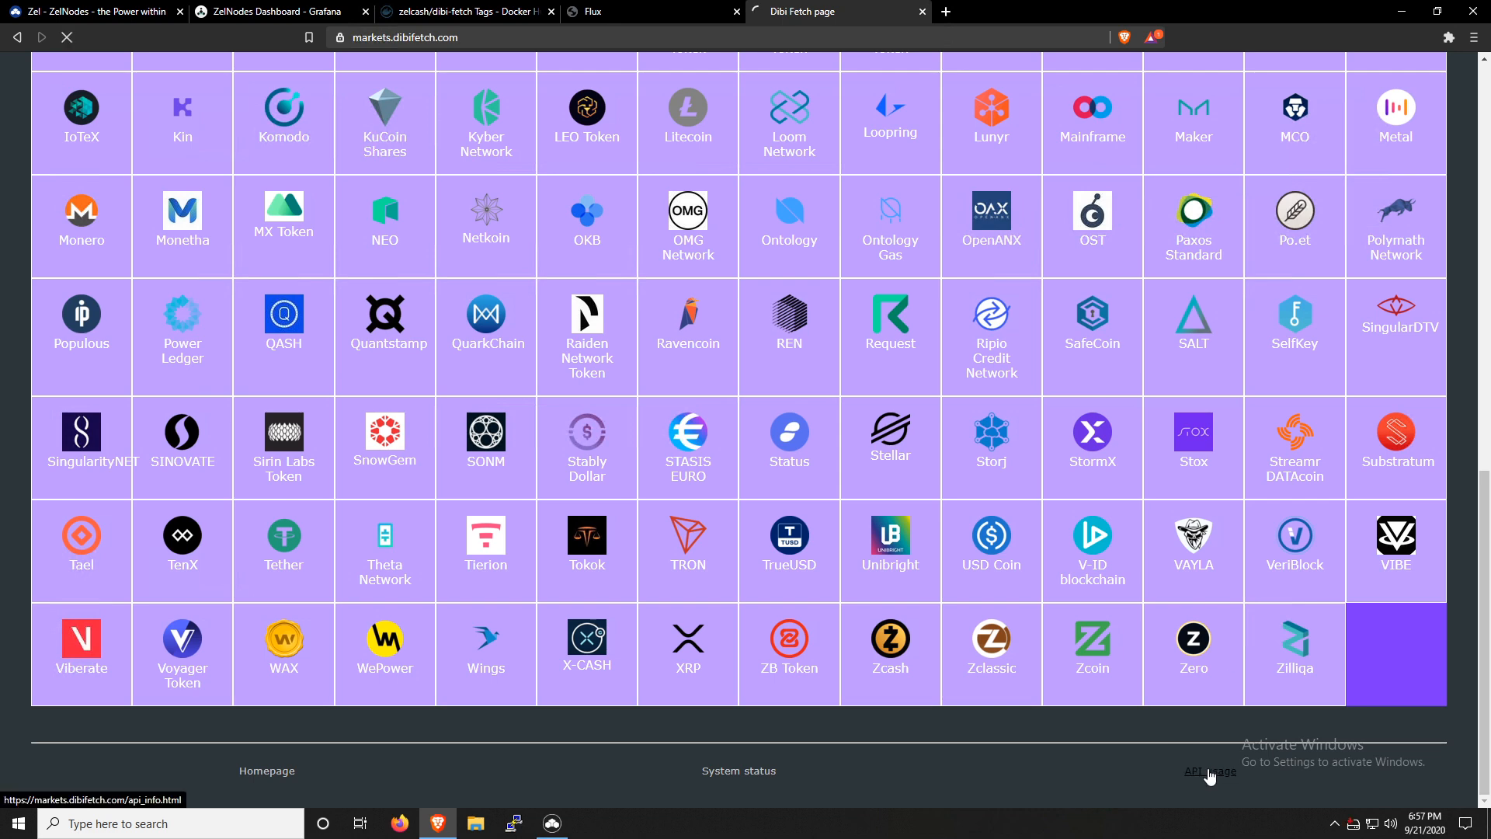